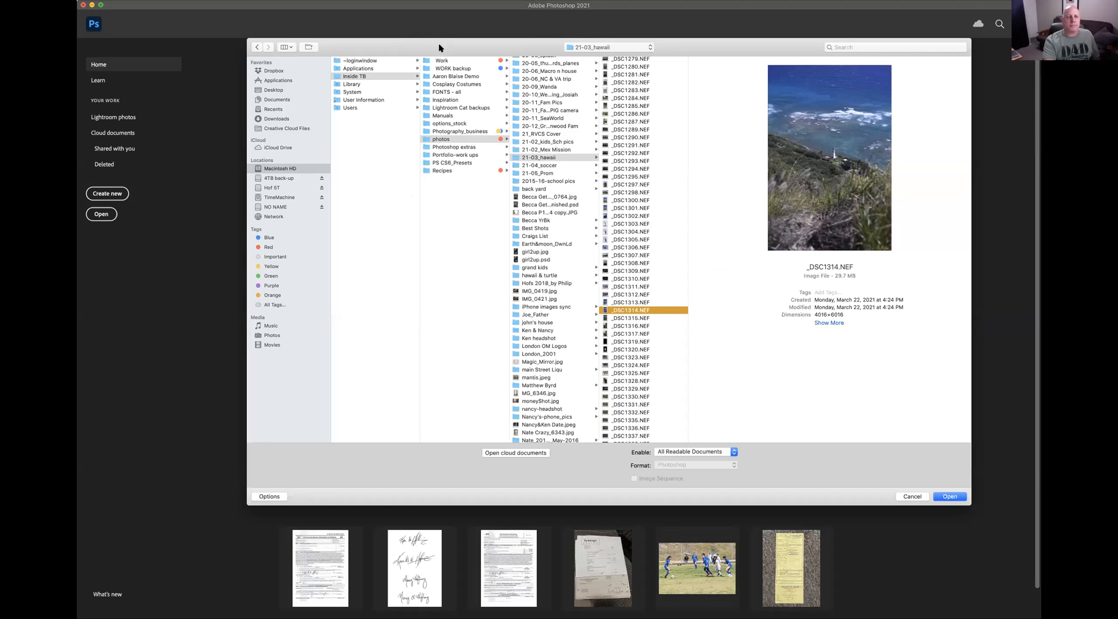
Open the photo _DSC1314.NEF from the 21-03_hawaii folder
left_click_drag(439, 45, 330, 28)
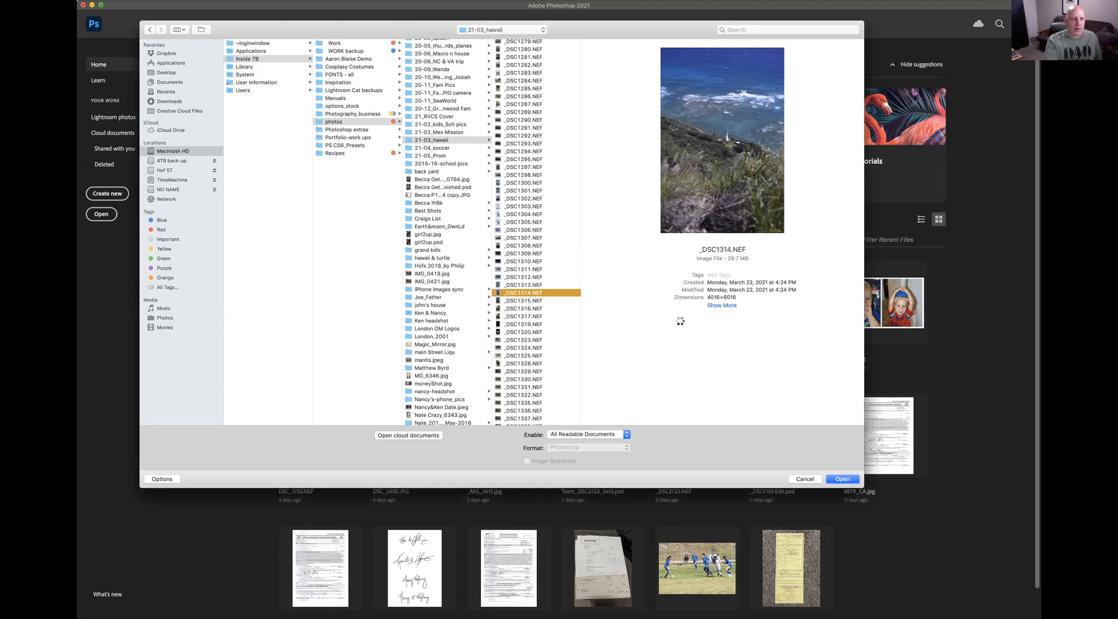
key("Return")
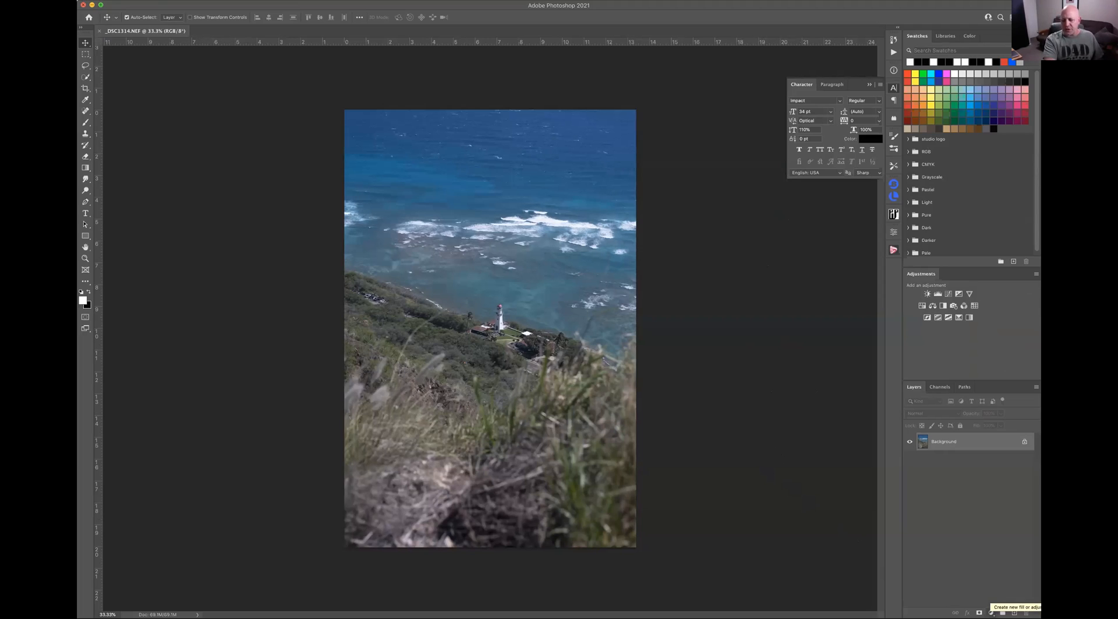
Add a Black & White adjustment layer above the photo and apply its Neutral preset
left_click(991, 612)
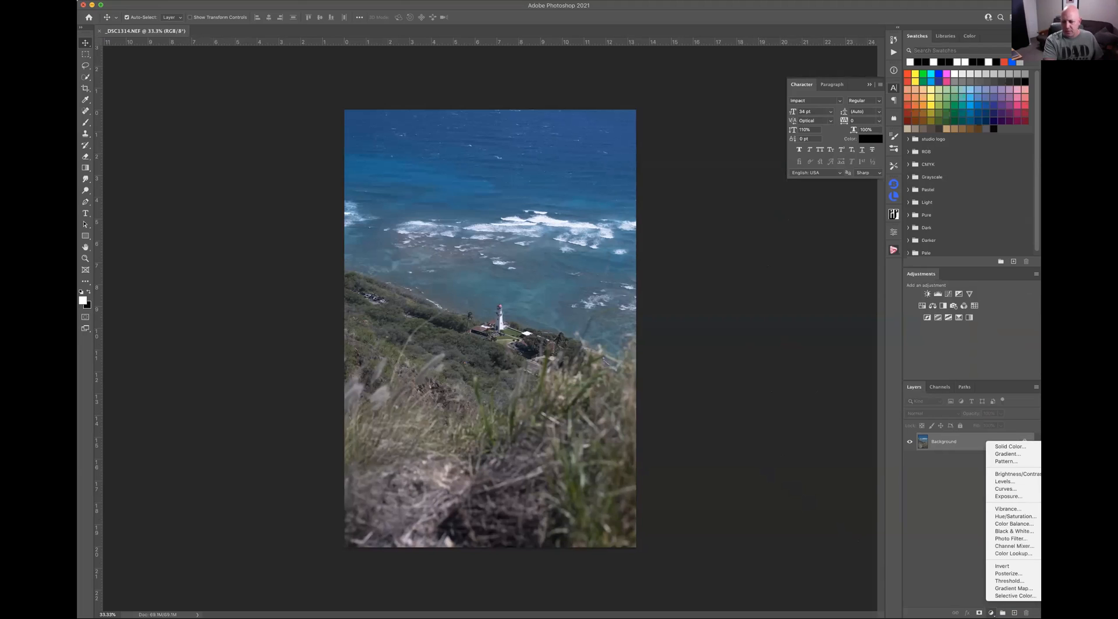
left_click(1019, 531)
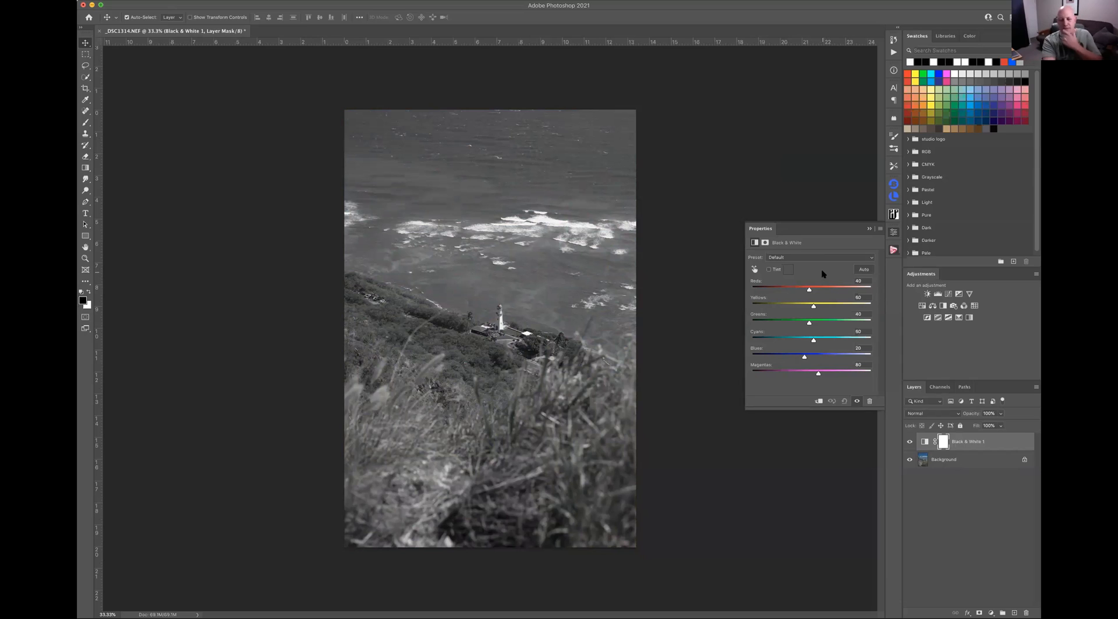
left_click(864, 260)
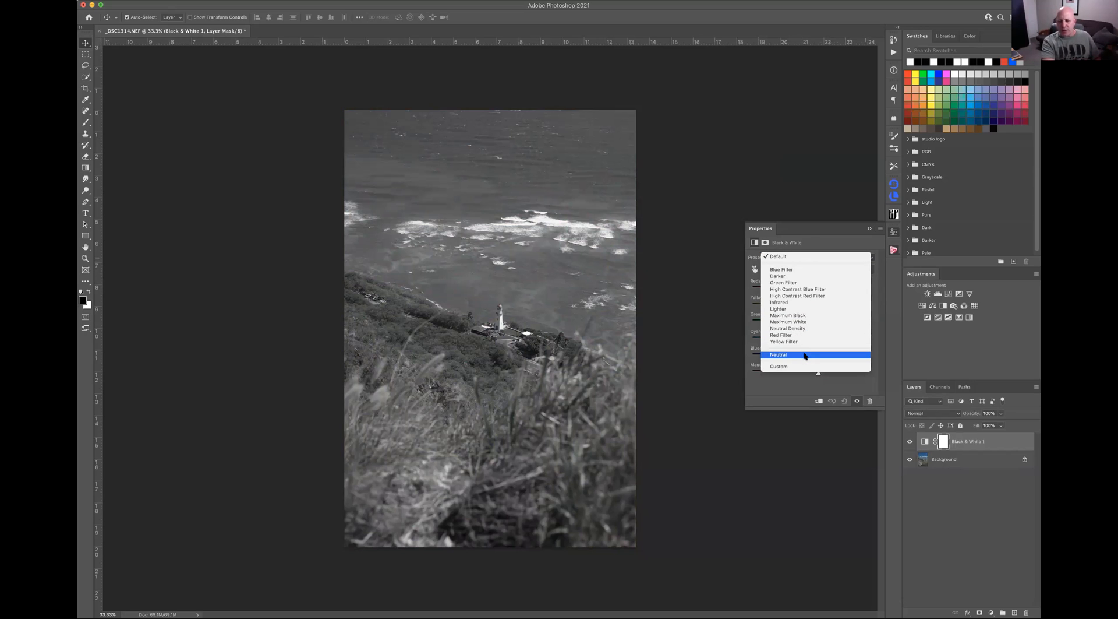
left_click(806, 354)
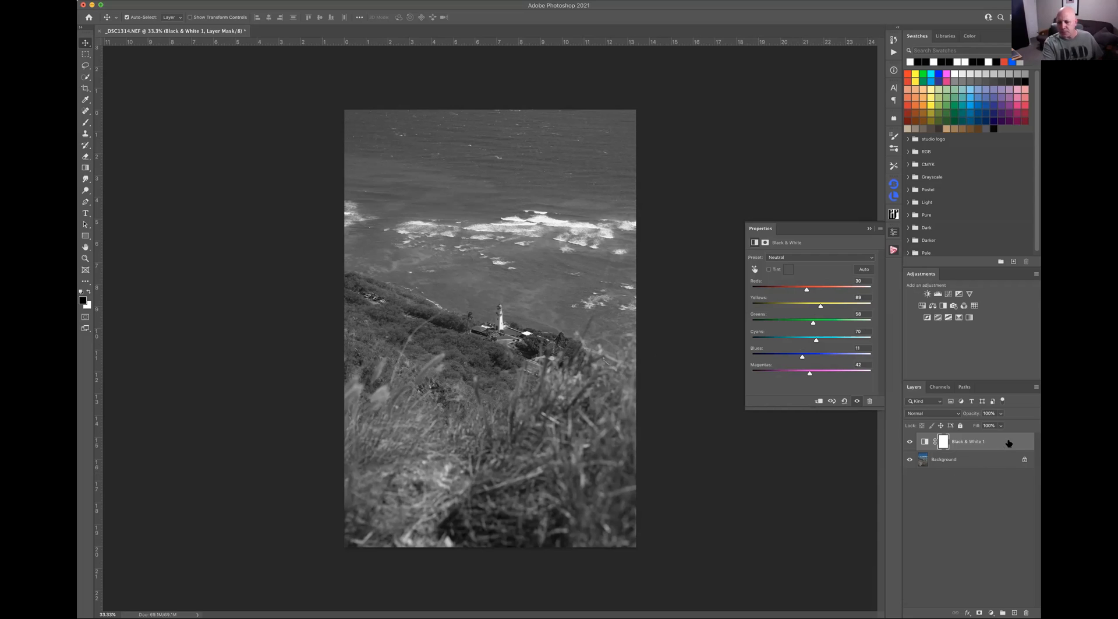
Set the Black & White layer's blend mode to Luminosity and toggle its visibility to compare before and after
left_click(928, 415)
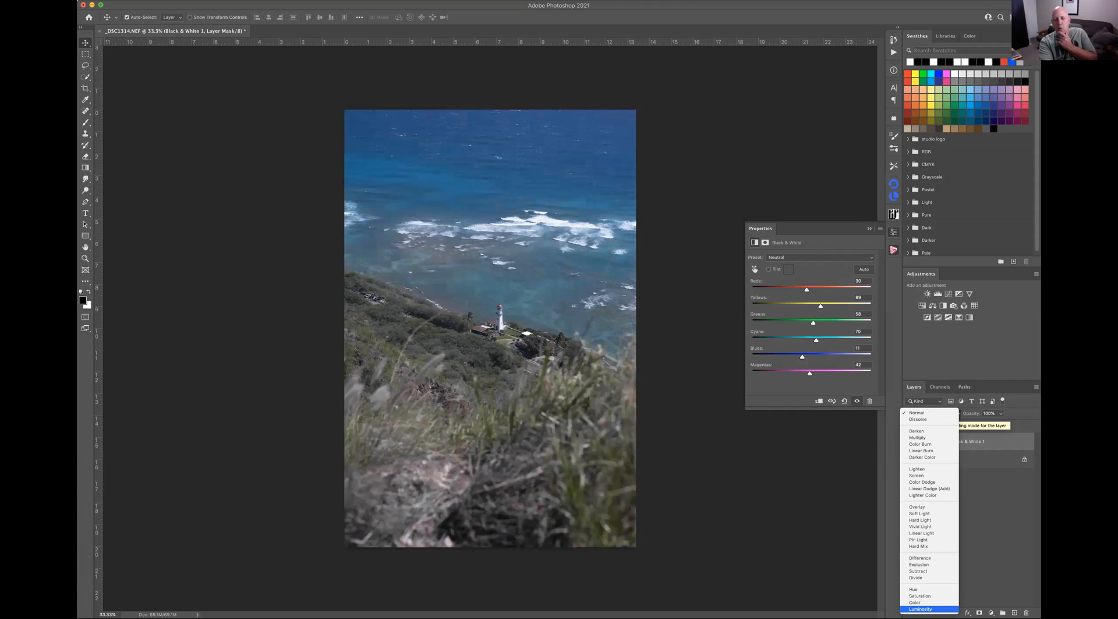
left_click(926, 609)
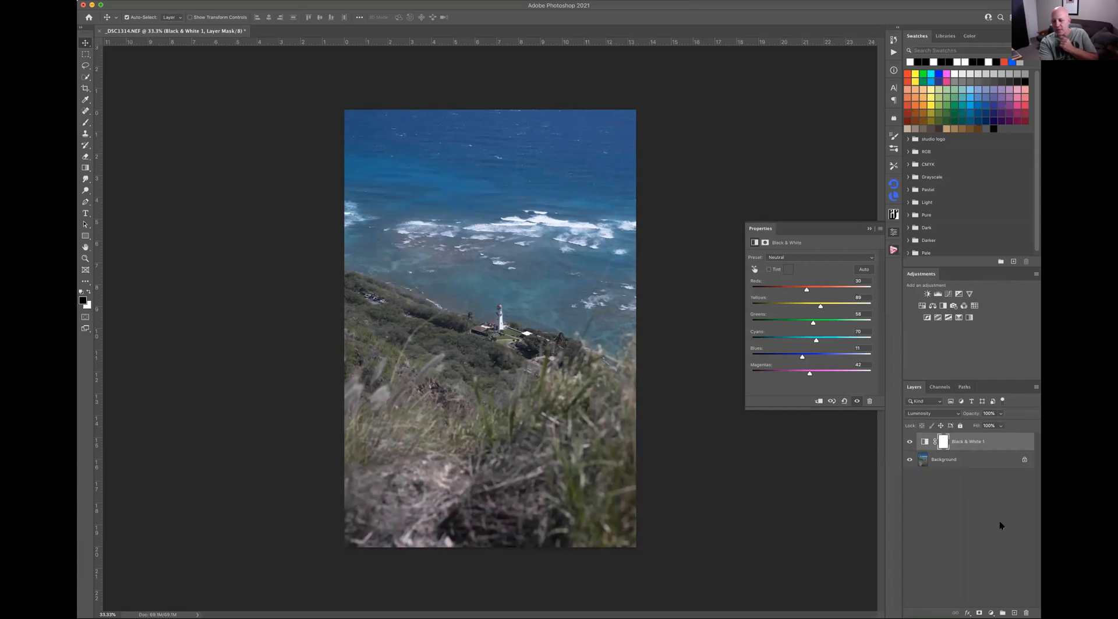
left_click(910, 442)
left_click(910, 443)
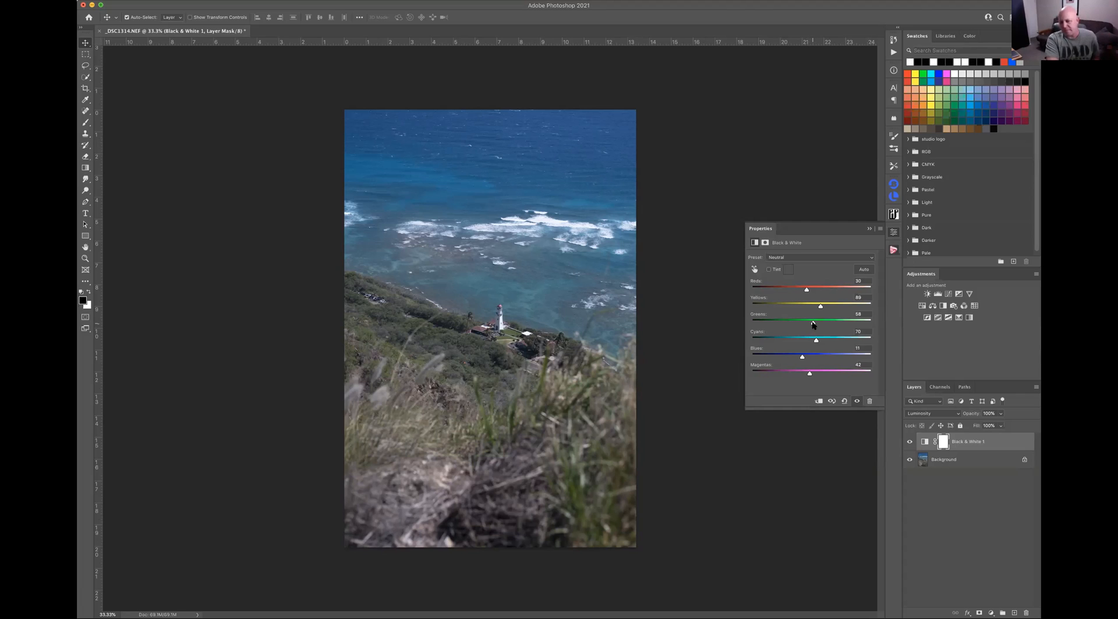
Set the adjustment's Greens to 14, and use on-image adjustment on the hillside to lower Yellows to about -40 and Reds to about -48
left_click_drag(818, 324, 767, 328)
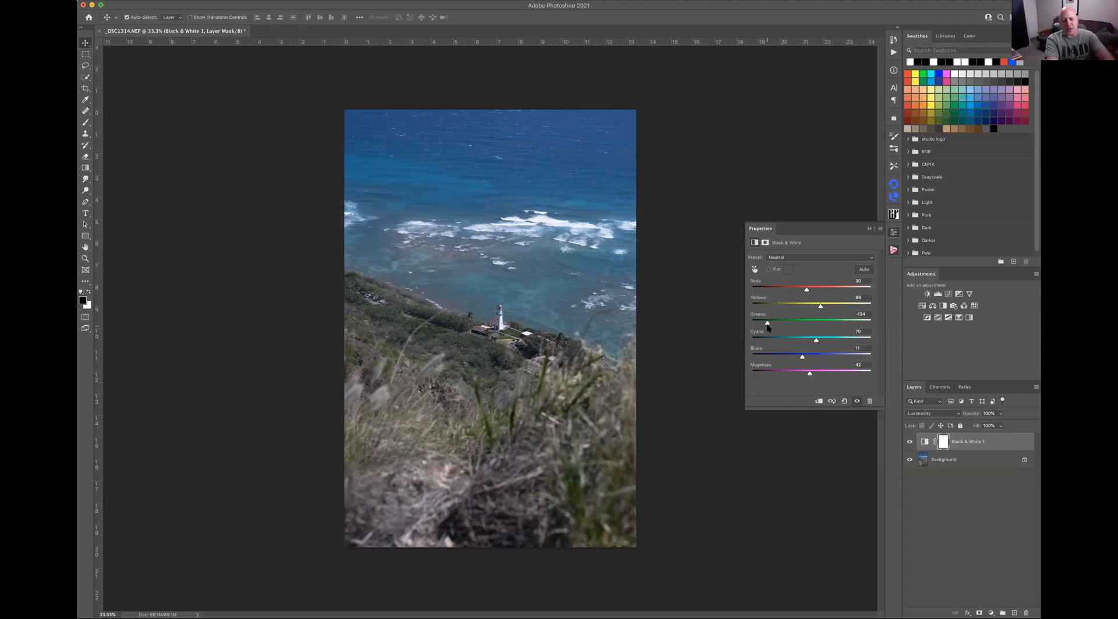
left_click_drag(768, 328, 805, 327)
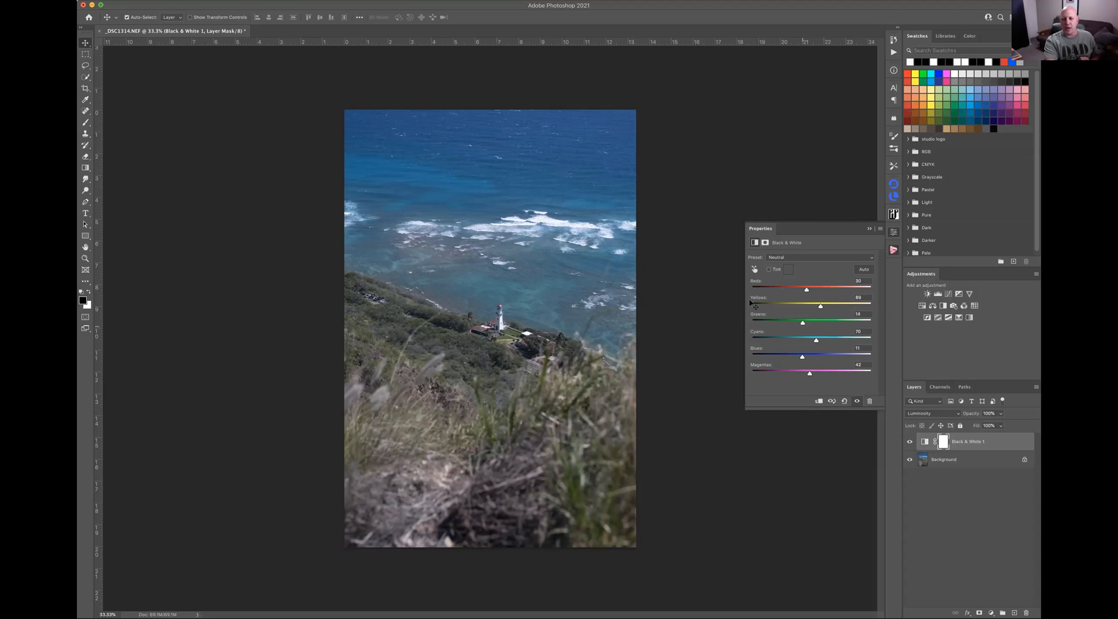
left_click(754, 269)
left_click(754, 270)
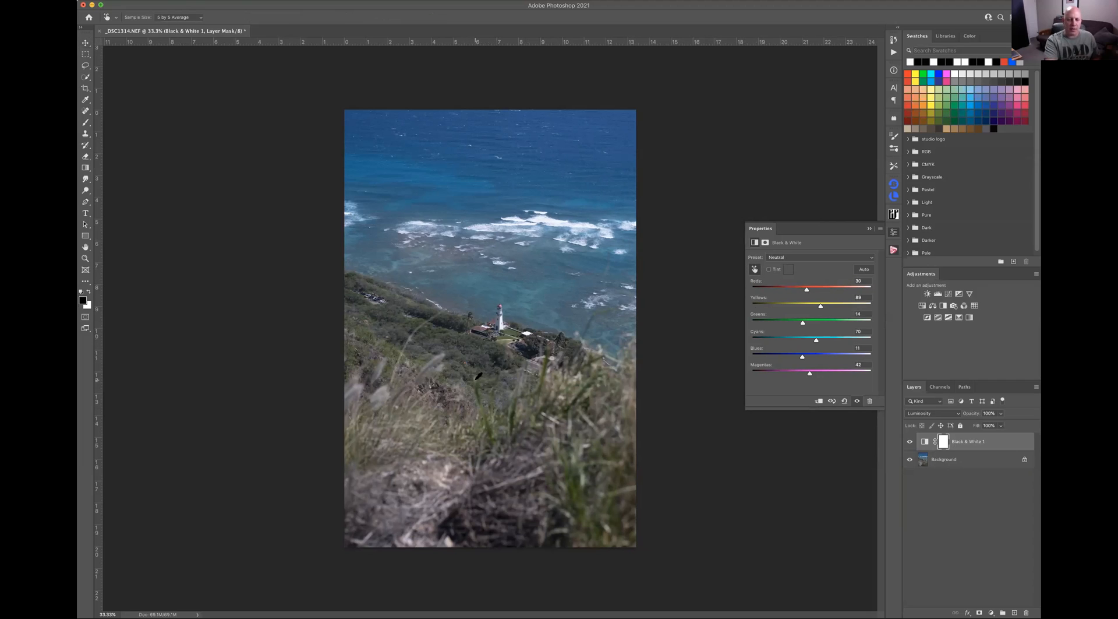
left_click_drag(476, 381, 423, 384)
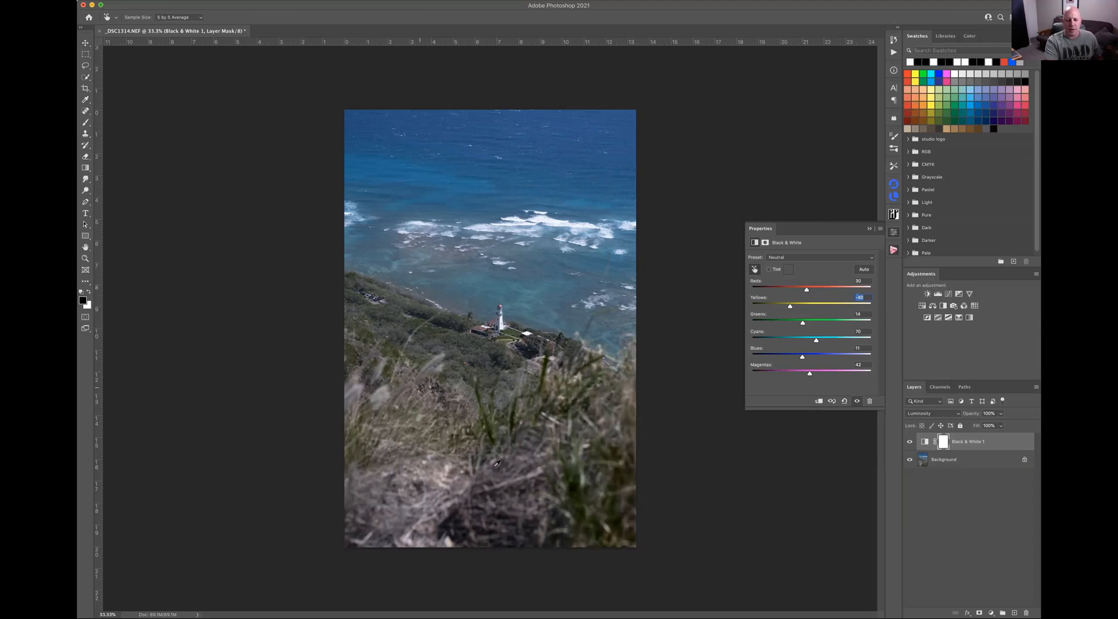
left_click(456, 481)
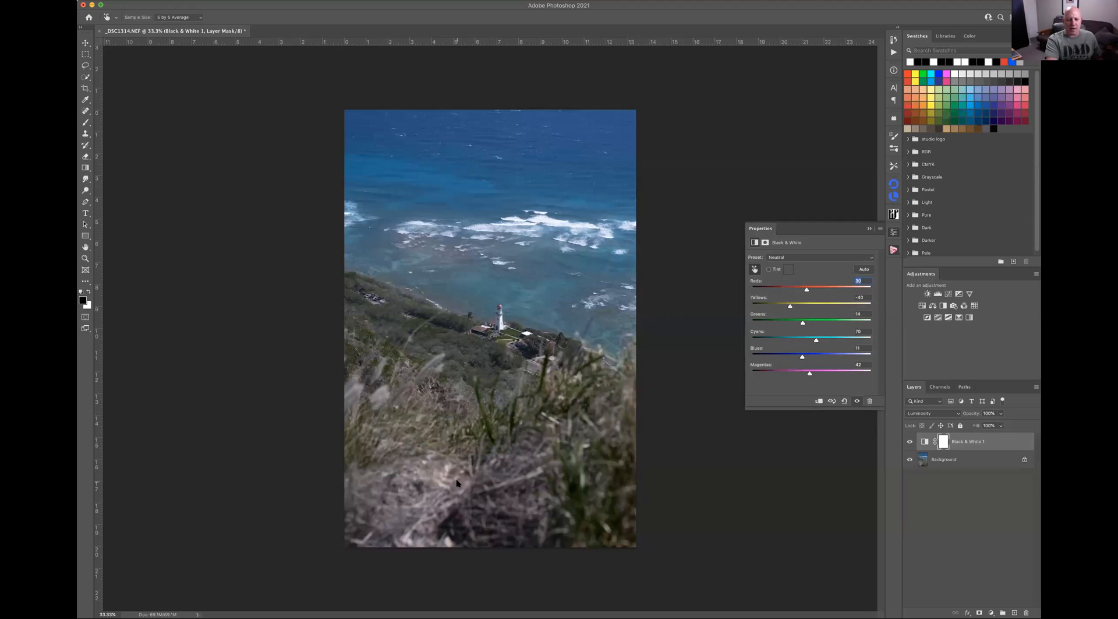
left_click_drag(456, 483, 416, 486)
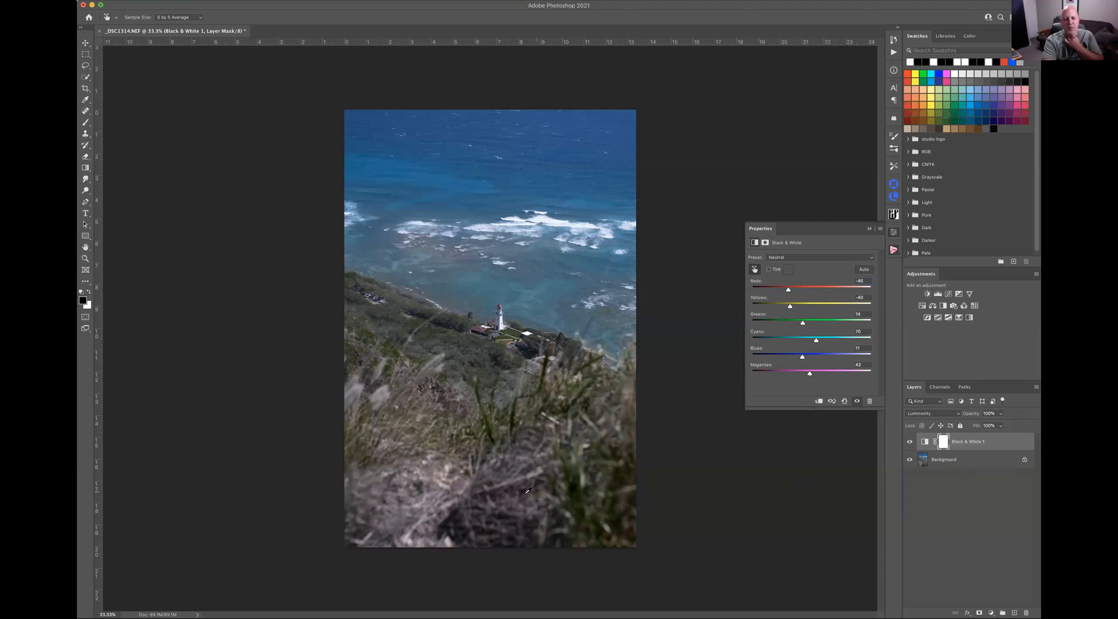
Paint black over the lighthouse area on the adjustment layer's mask using a resized soft brush at 51% opacity
left_click(943, 443)
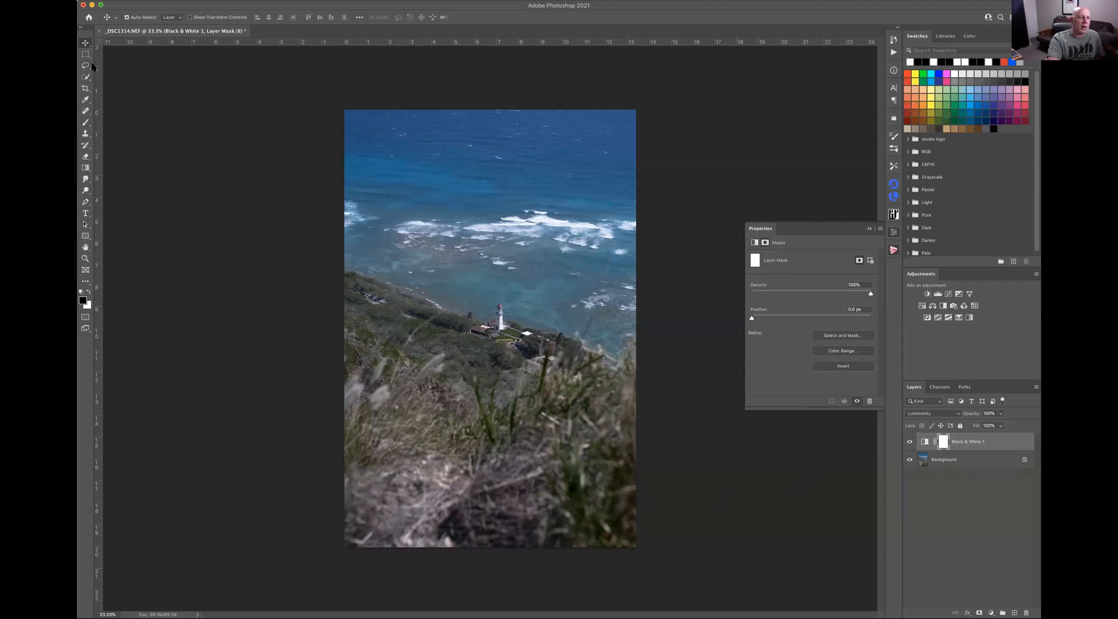
left_click(86, 122)
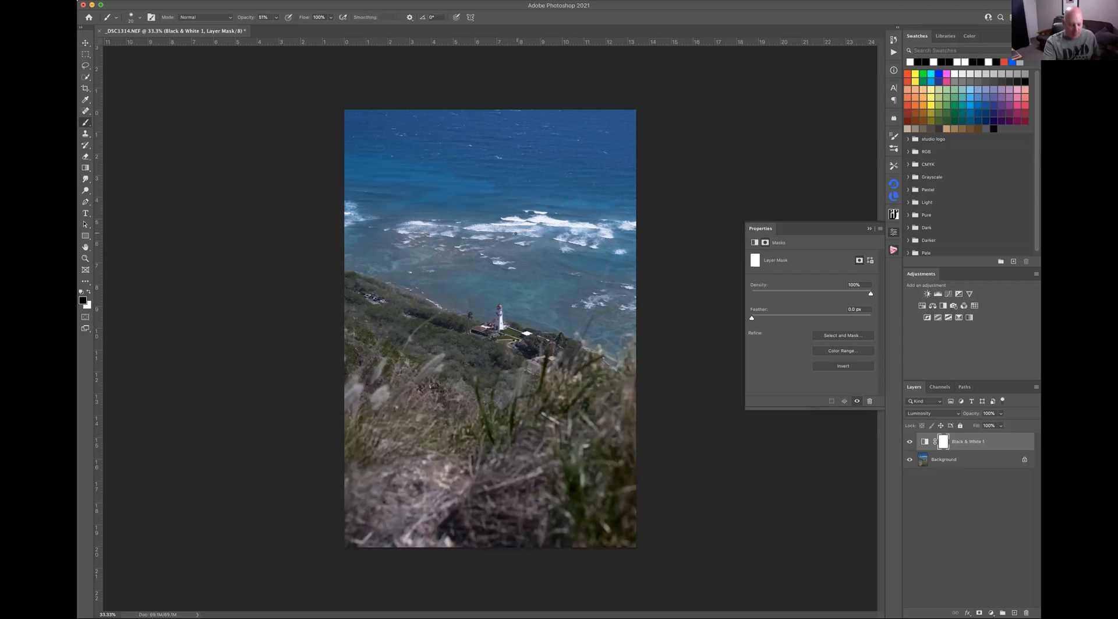
left_click_drag(518, 219, 453, 216)
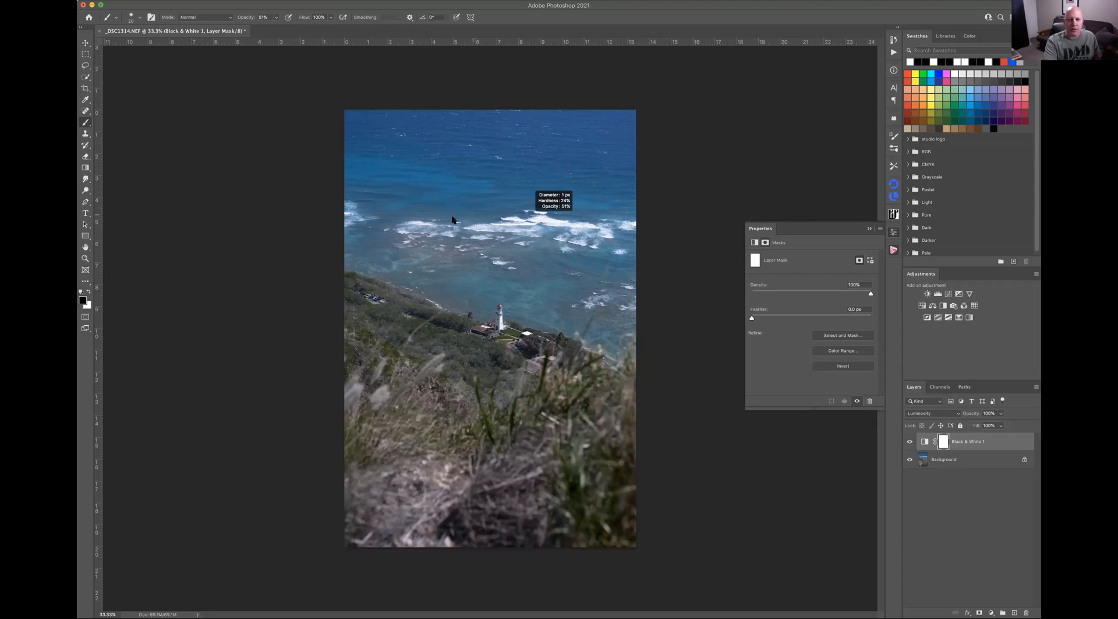
left_click_drag(384, 243, 490, 282)
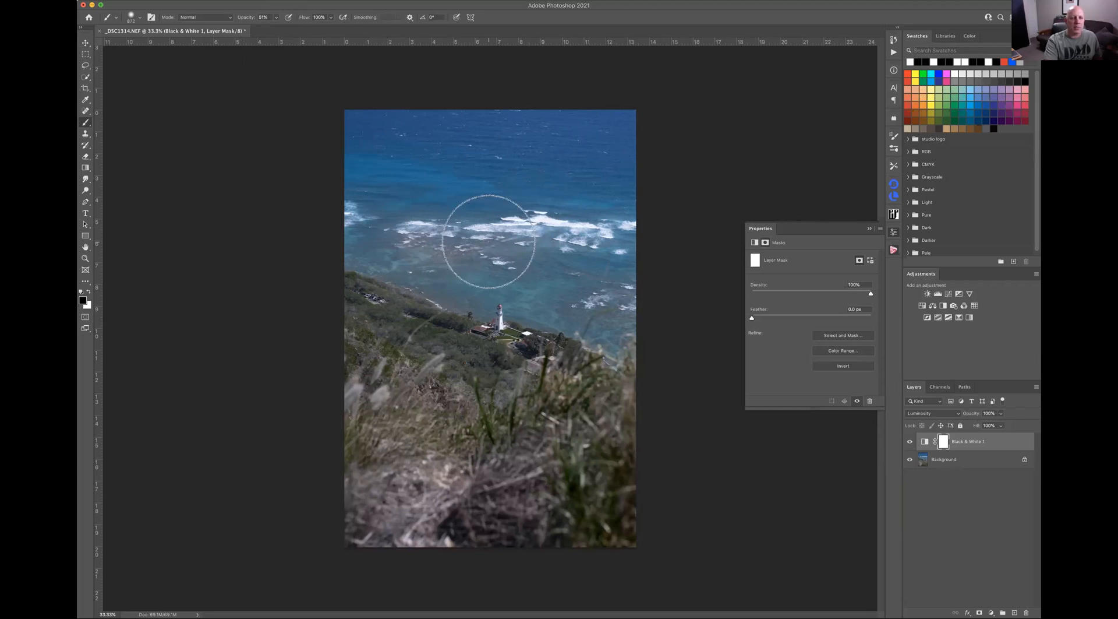
key("bracketleft")
key("bracketleft")
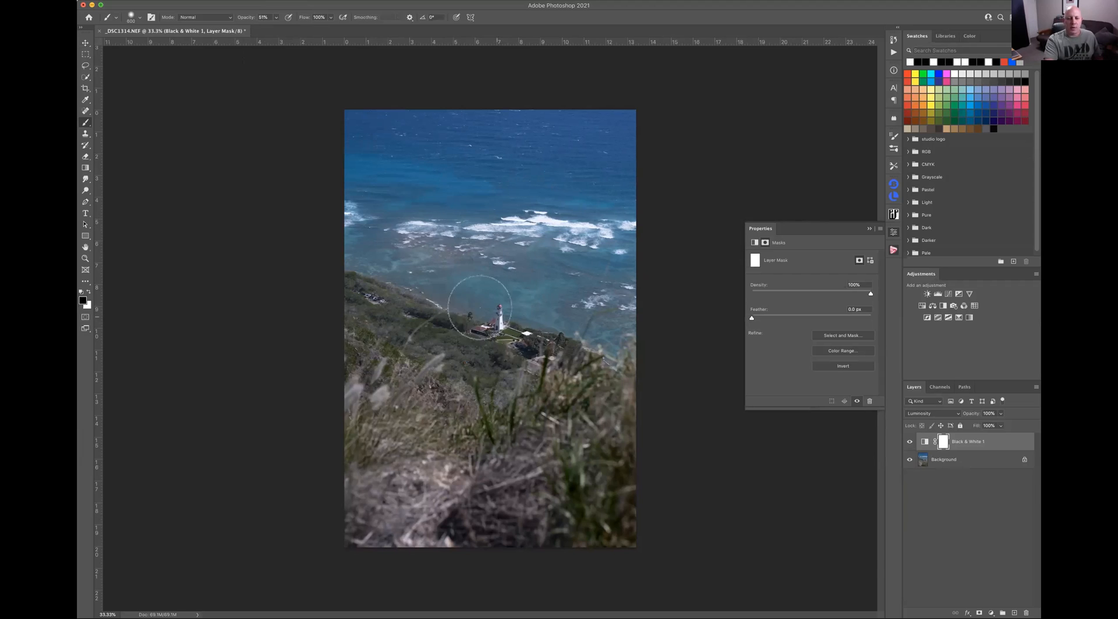
mouse_move(497, 301)
left_mouse_down()
mouse_move(465, 311)
mouse_move(507, 337)
mouse_move(495, 312)
left_mouse_up()
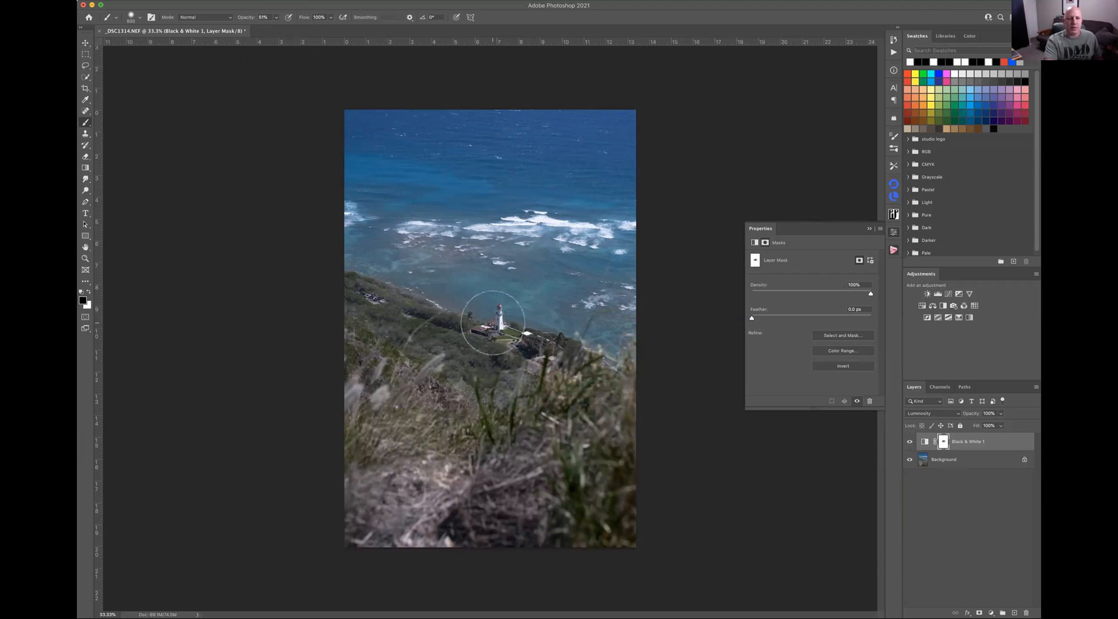
Raise the brush opacity to about 90%, paint over the lighthouse on the mask again, and inspect the mask on its own
key("9")
key("9")
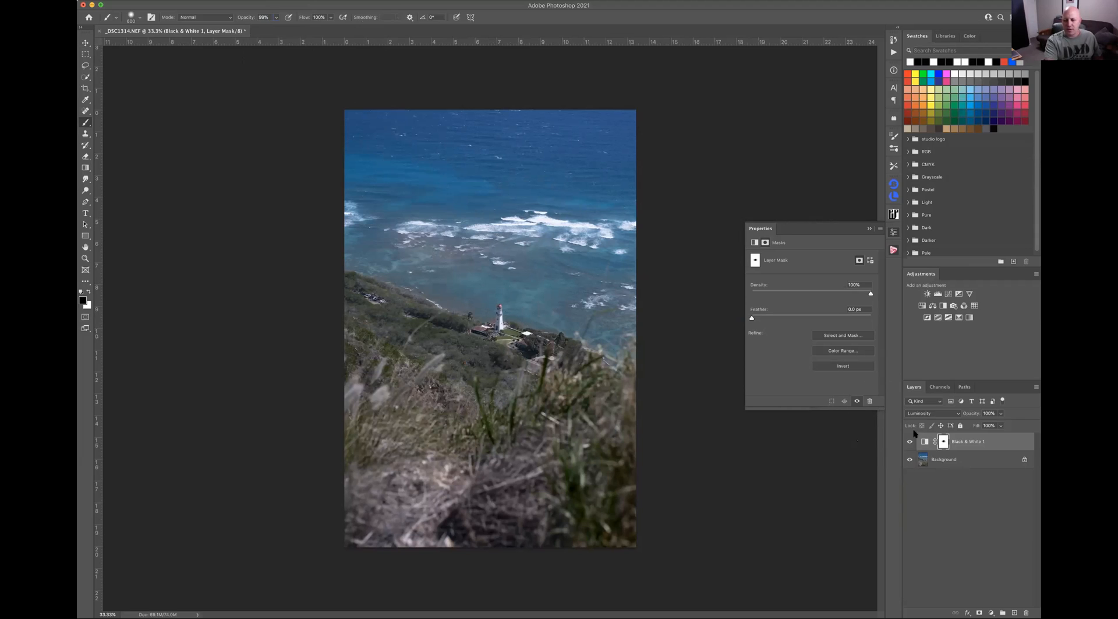
left_click(943, 442, "alt")
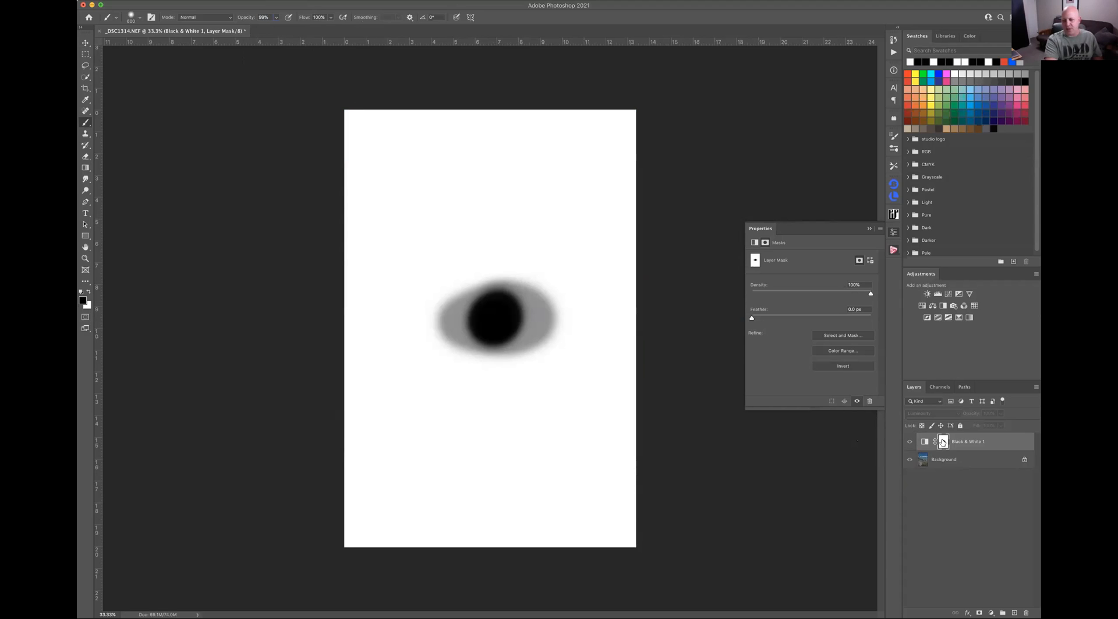
left_click(944, 442, "alt")
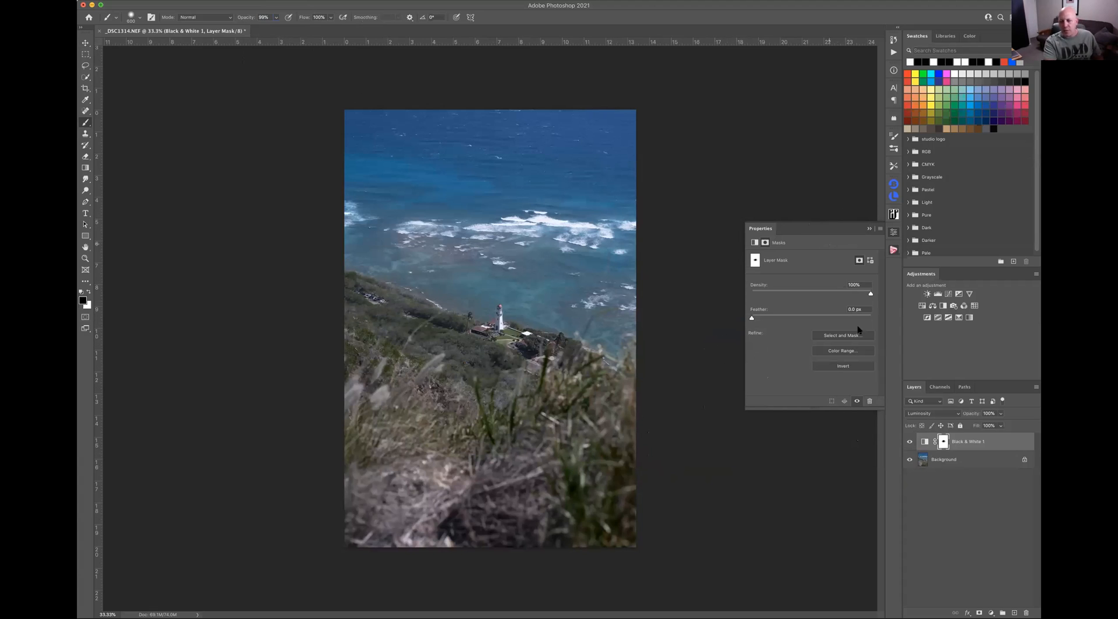
Darken the hillside further by setting the Black & White adjustment's Reds to -81 and Yellows to -63
left_click(924, 442)
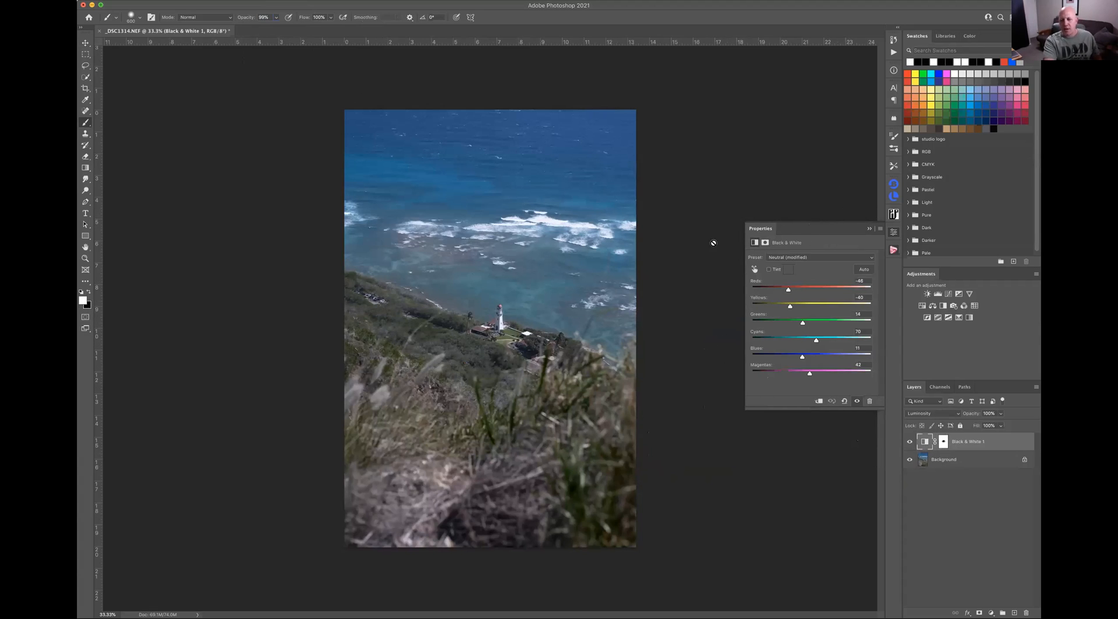
left_click_drag(787, 293, 780, 295)
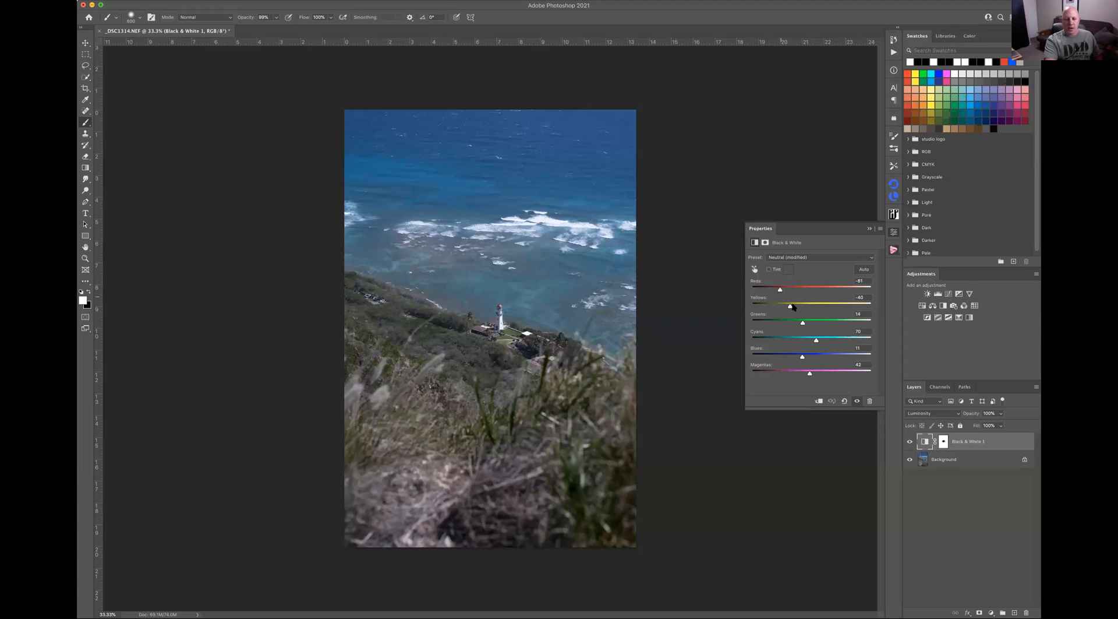
left_click_drag(796, 306, 784, 305)
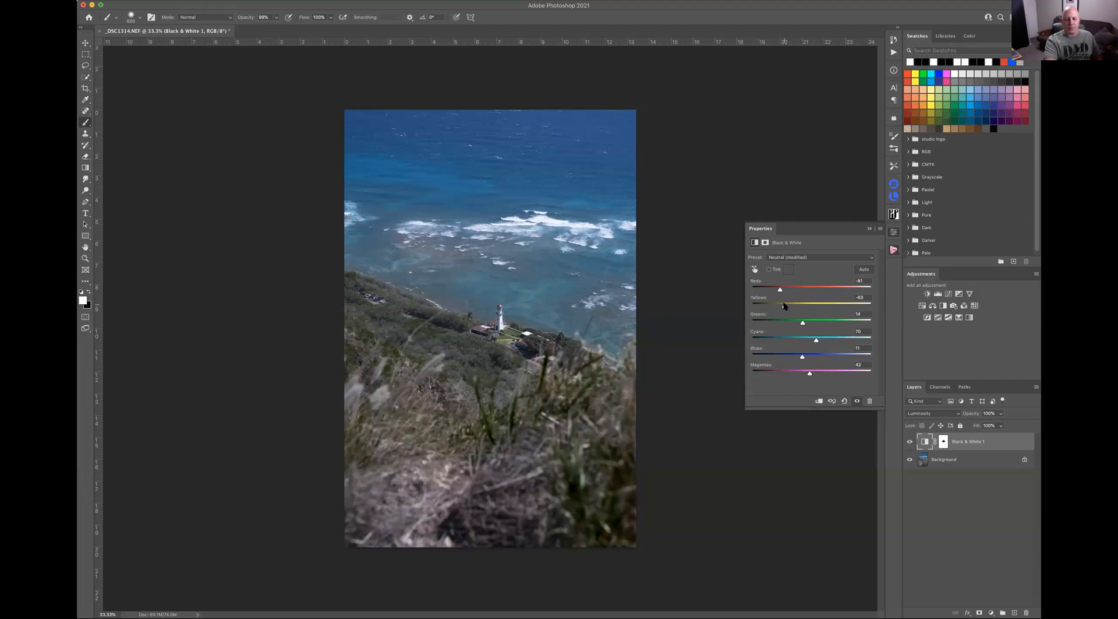
Add a second Black & White adjustment layer on top and set its blend mode to Luminosity
left_click(496, 322, "super")
left_click(500, 319, "super")
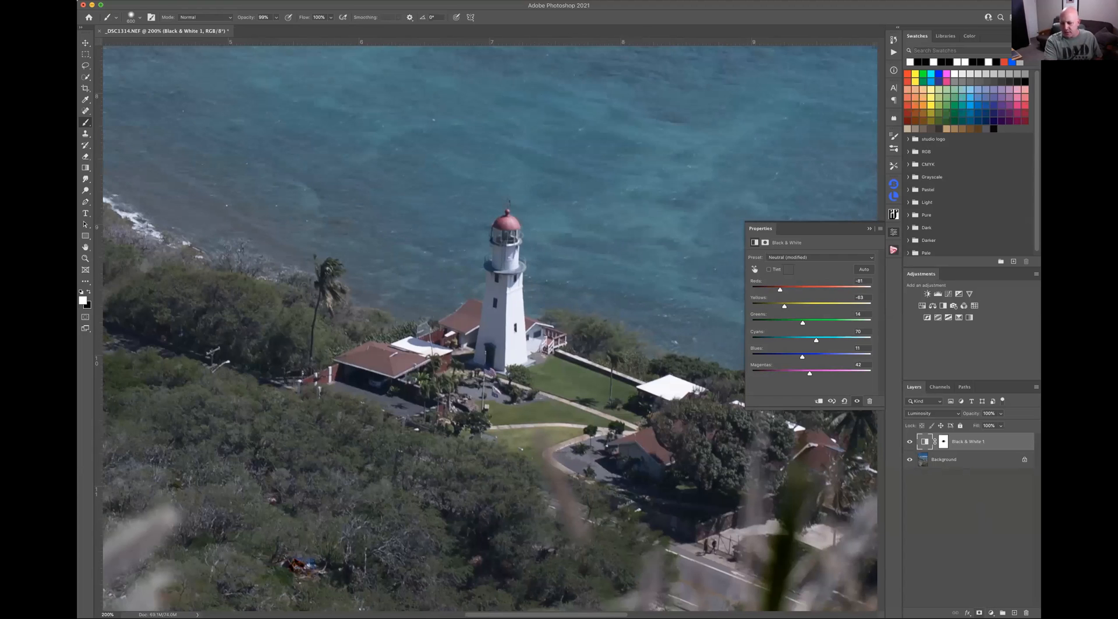
left_click(991, 612)
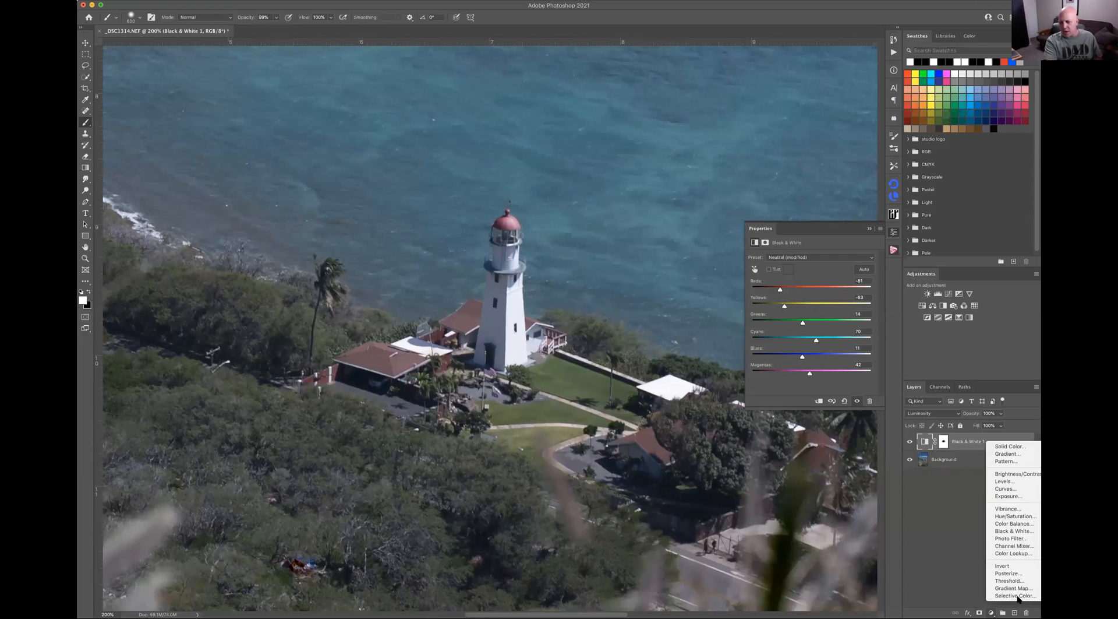
left_click(1010, 531)
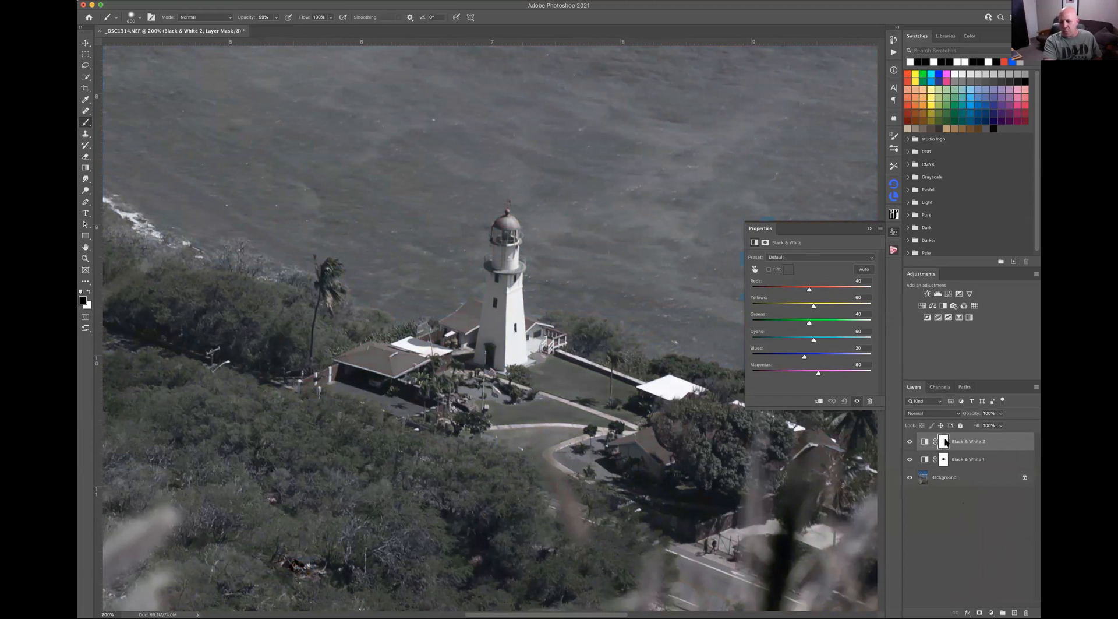
left_click(925, 413)
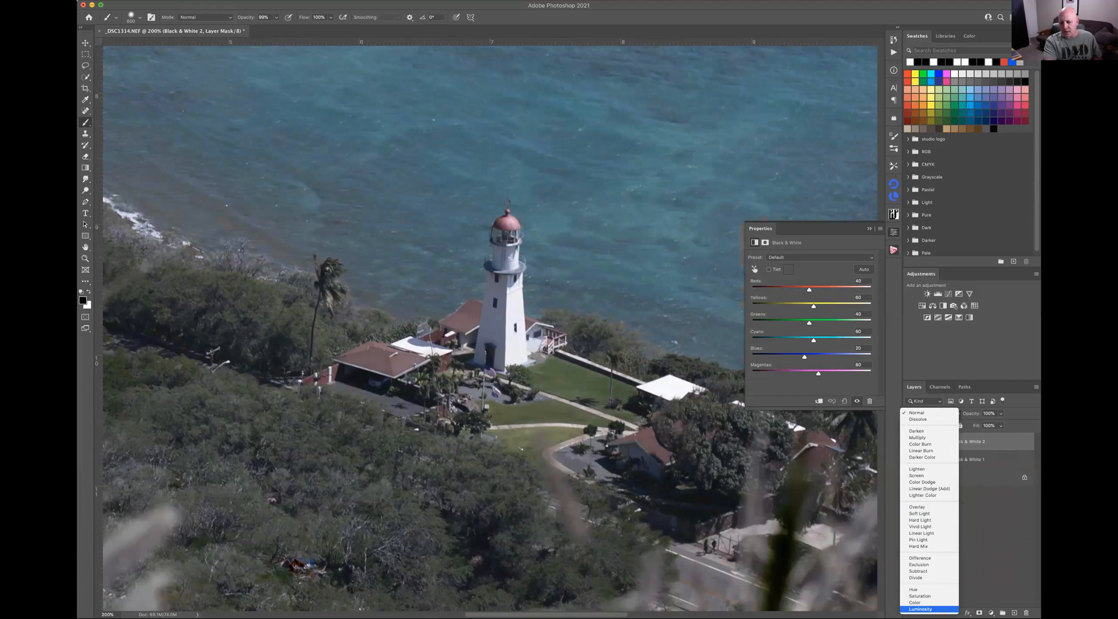
left_click(926, 609)
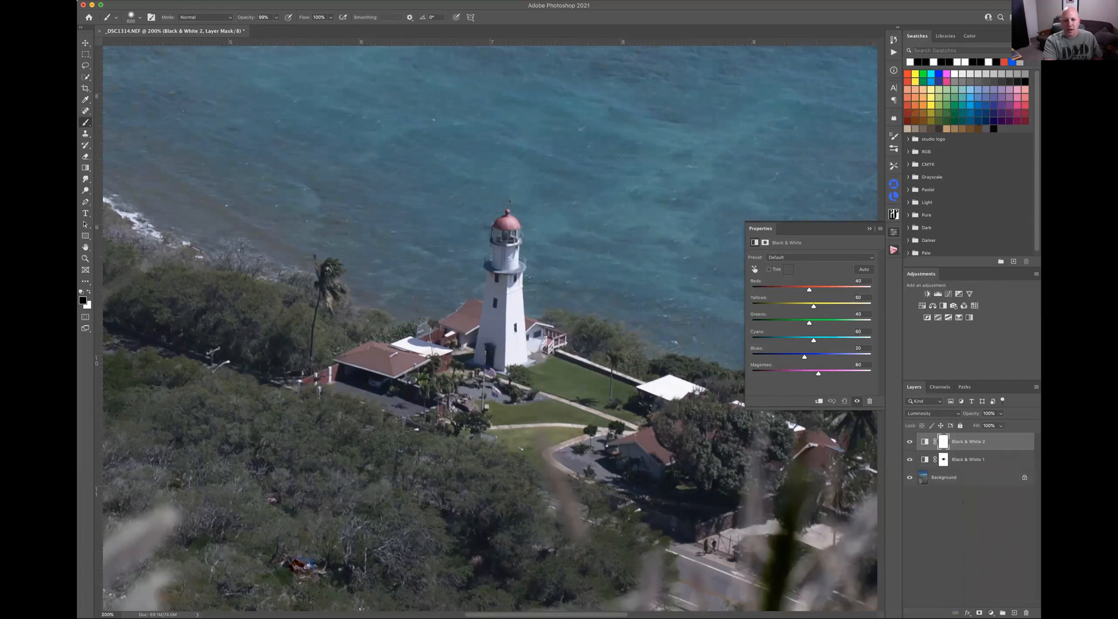
Darken the lighthouse's red dome with the second layer's on-image adjustment, lowering Magentas to about -110
left_click(755, 269)
left_click(922, 444)
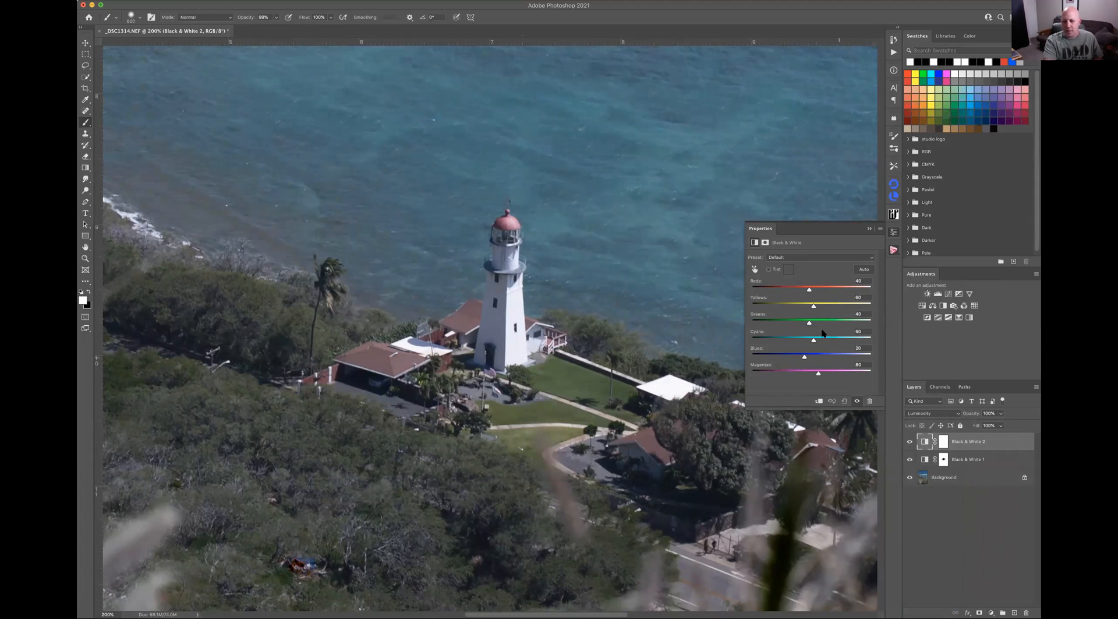
left_click(755, 270)
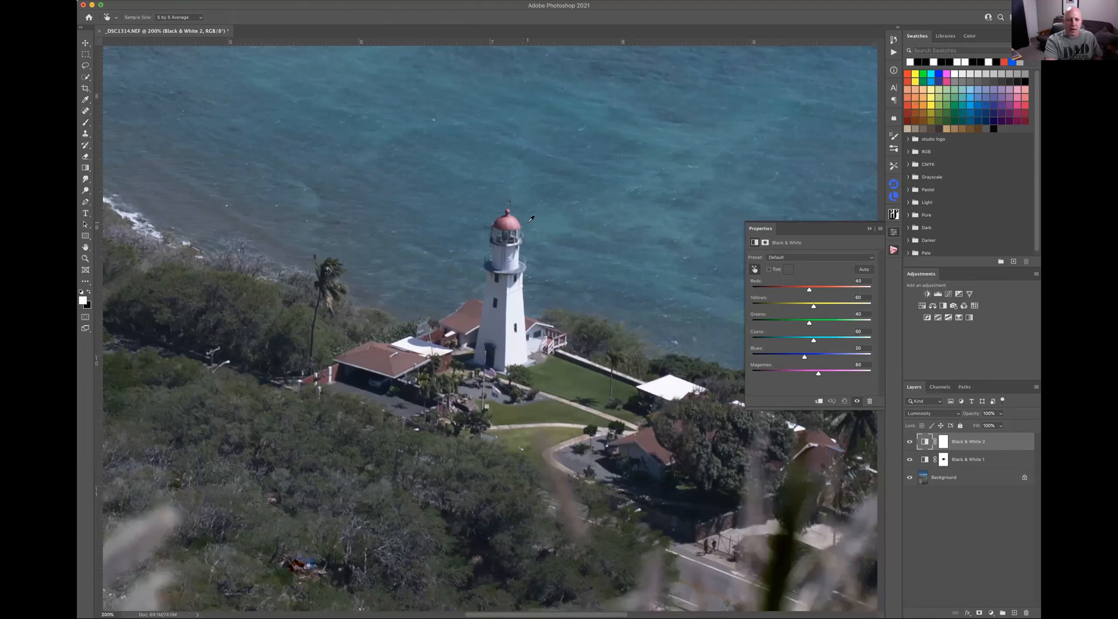
left_click_drag(524, 214, 441, 204)
left_click_drag(514, 222, 516, 218)
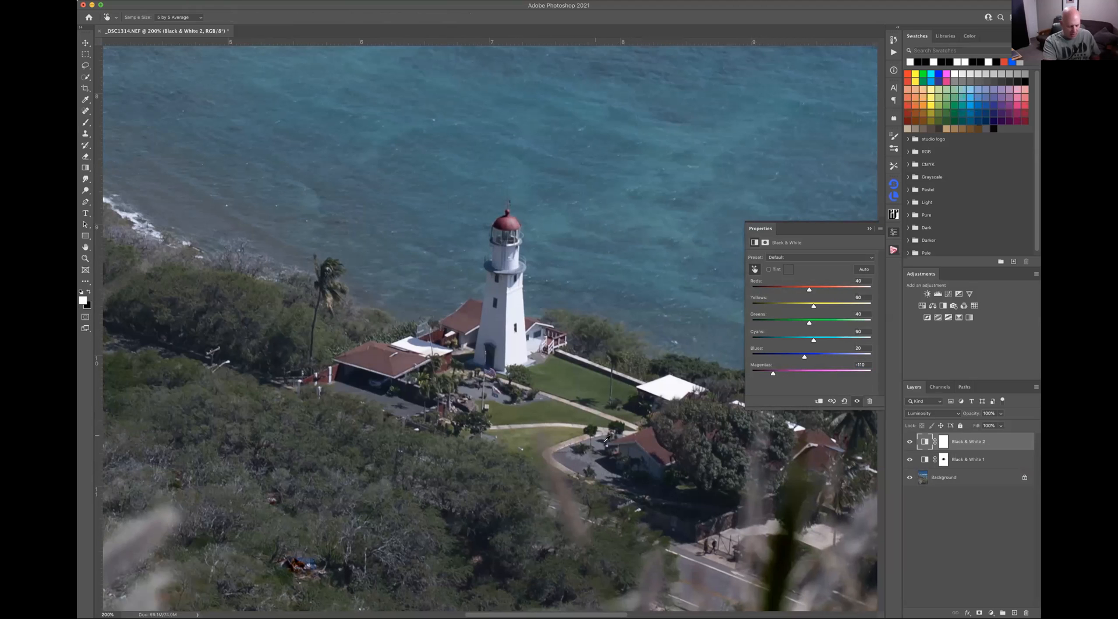
Invert the second Black & White layer's mask to black to hide its effect across the whole image
scroll(504, 361, "down", 5)
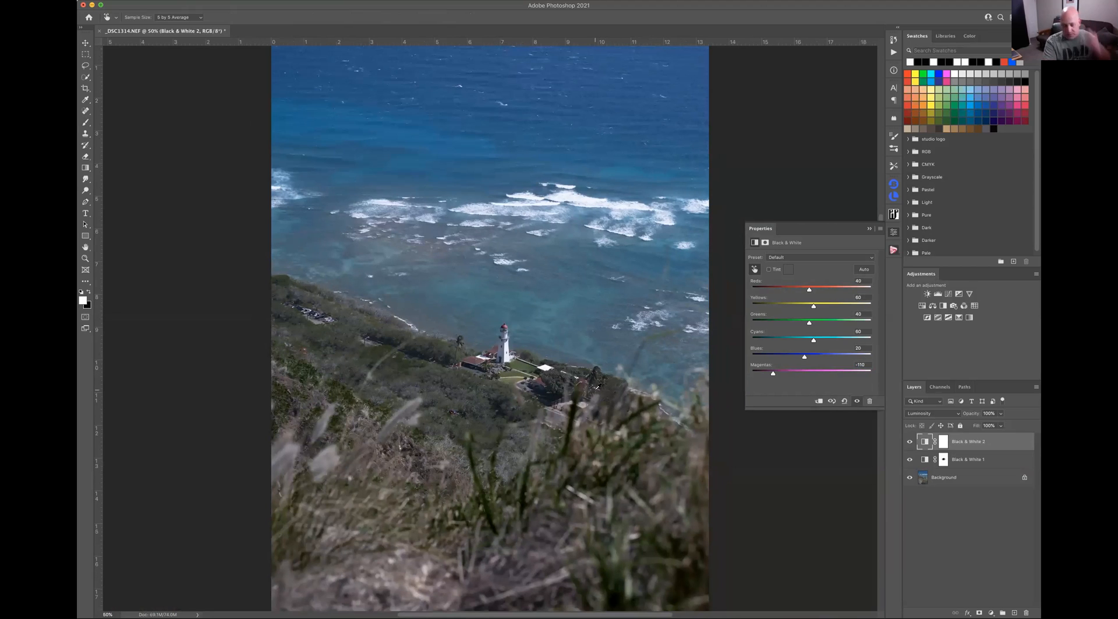
left_click_drag(943, 440, 943, 441)
left_click(943, 441)
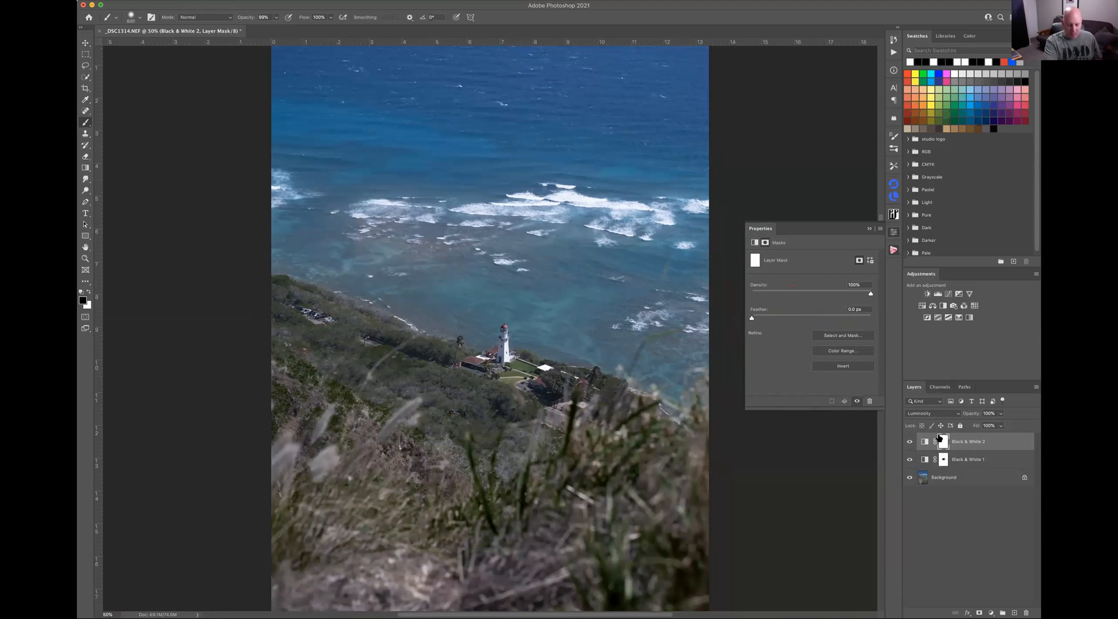
key("super+i")
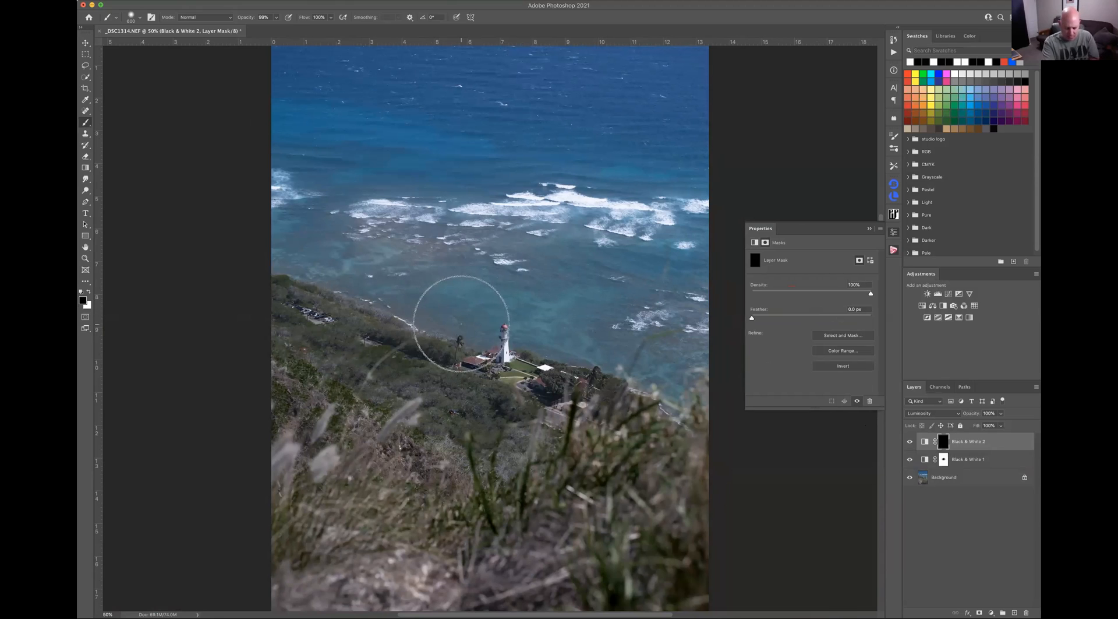
Paint white with a much smaller brush over the lighthouse's red dome on the second layer's mask
key("bracketleft")
key("bracketleft")
key("bracketleft")
key("bracketleft")
key("bracketleft")
key("bracketleft")
key("bracketleft")
key("bracketleft")
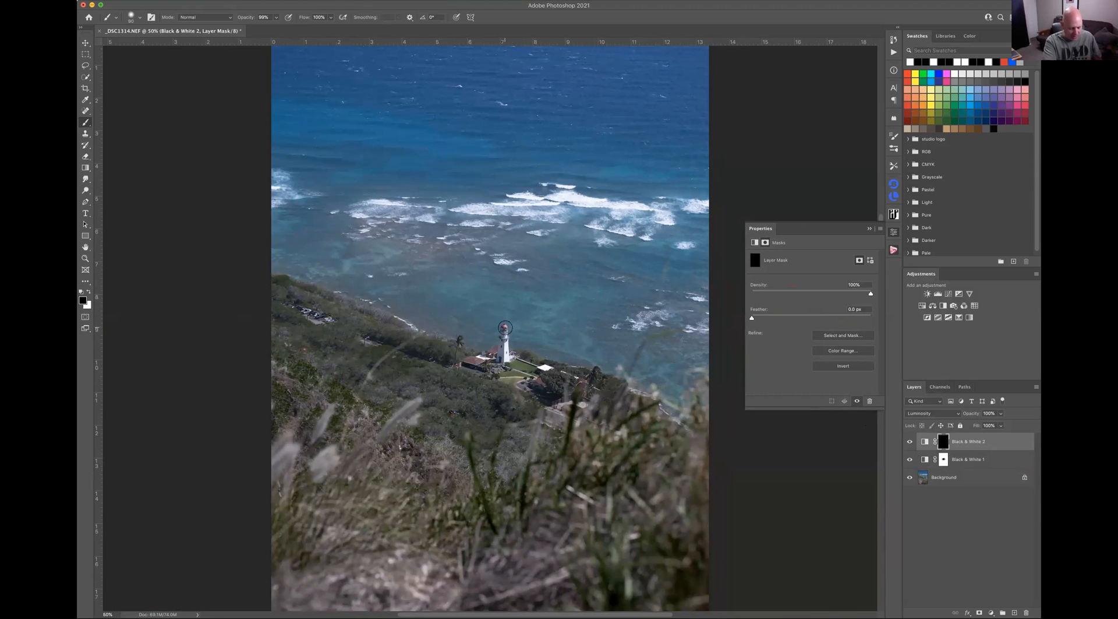
key("x")
mouse_move(505, 325)
left_mouse_down()
mouse_move(488, 353)
mouse_move(469, 355)
mouse_move(505, 329)
left_mouse_up()
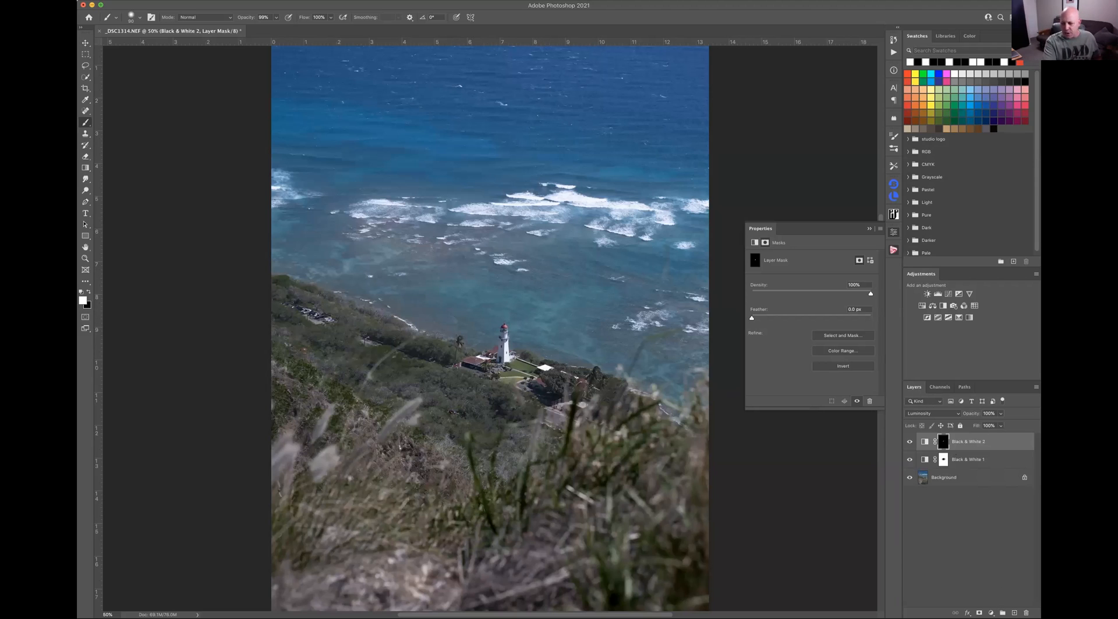
Add a third Black & White adjustment layer above the other two
left_click(979, 612)
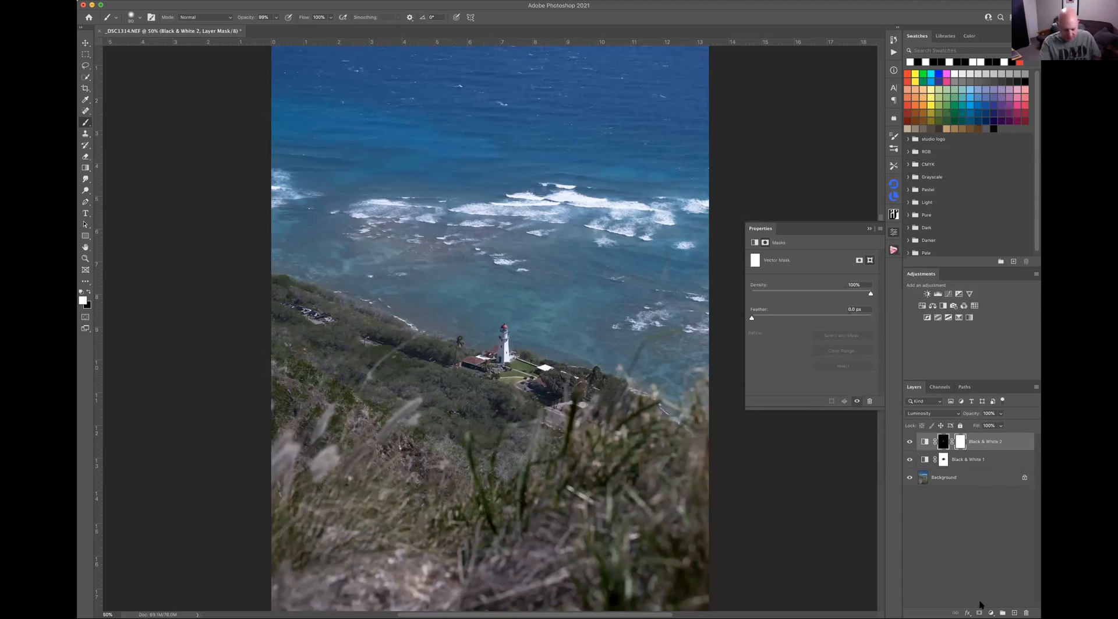
key("super+z")
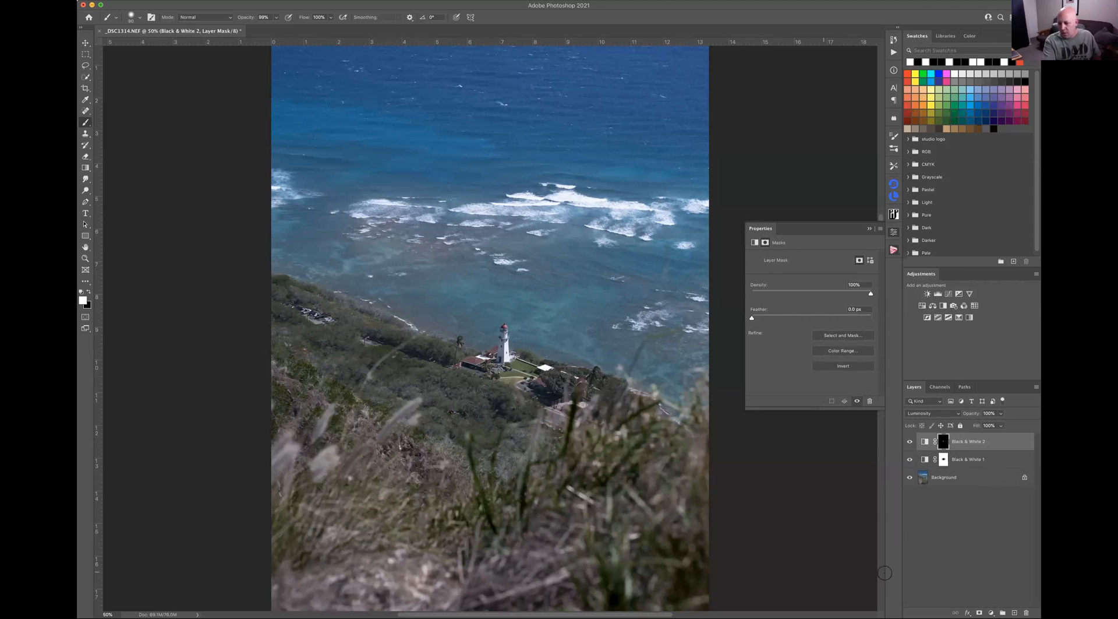
left_click(990, 612)
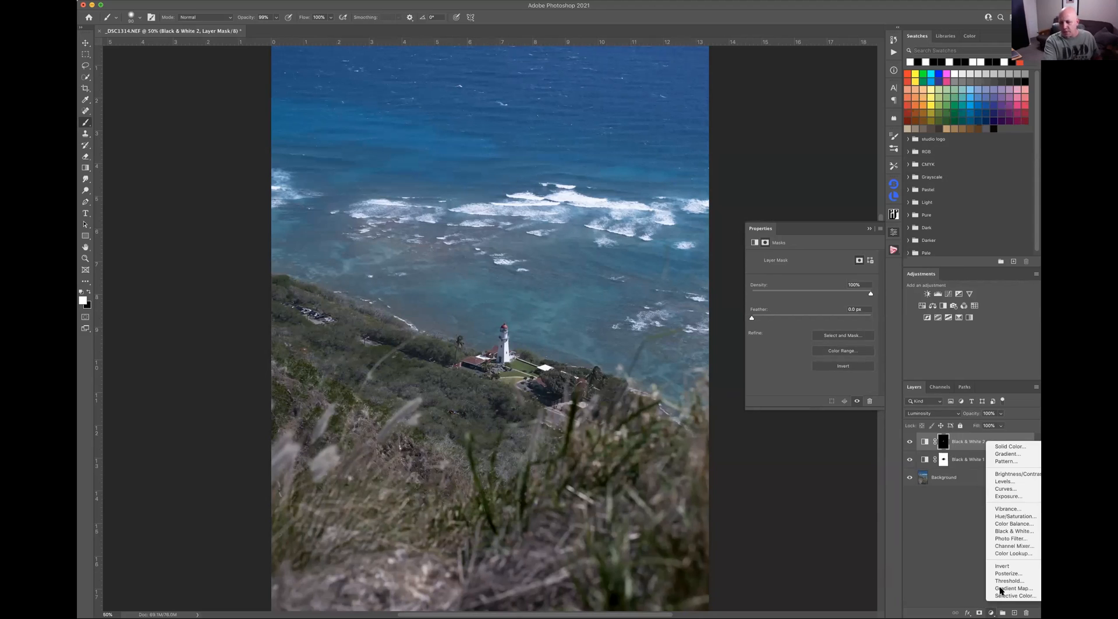
left_click(1016, 530)
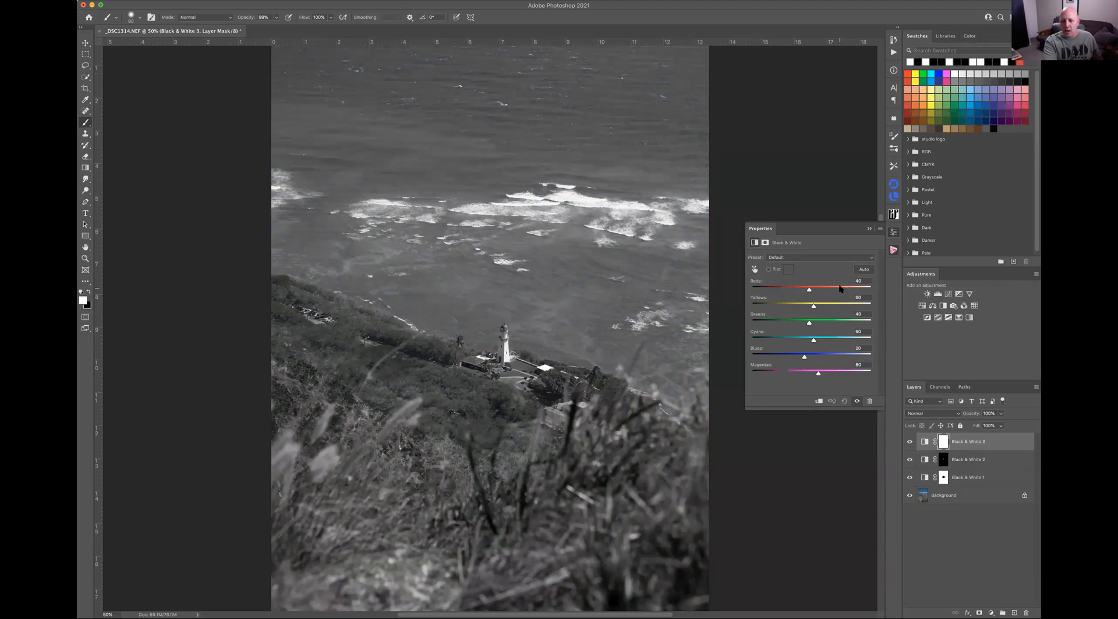
Apply the Neutral preset to the third Black & White layer and set its blend mode to Luminosity
left_click(808, 259)
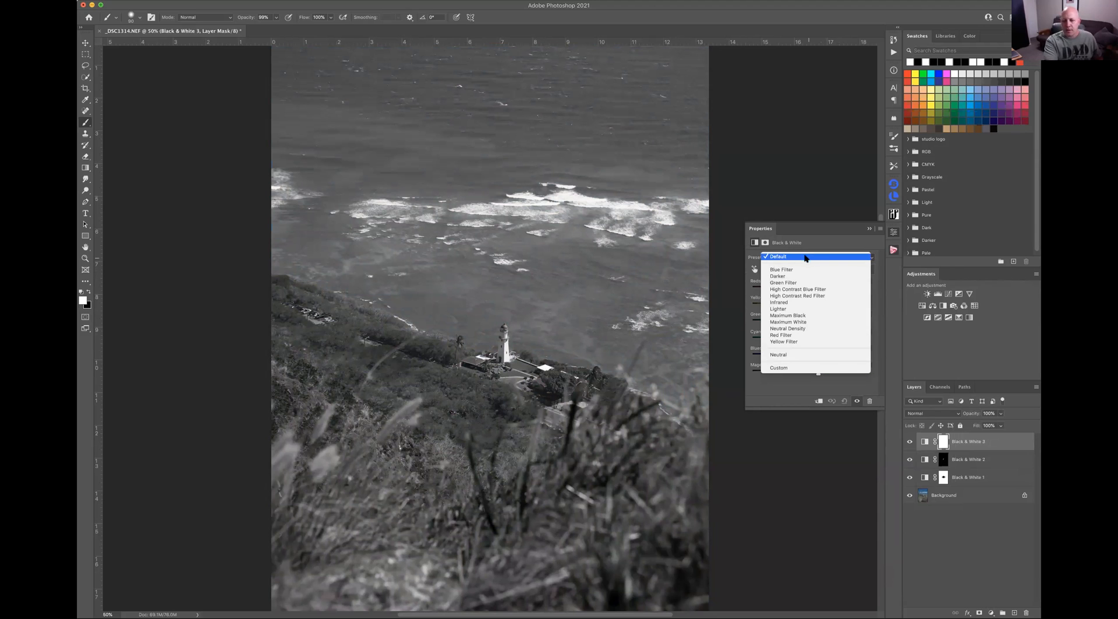
left_click(807, 354)
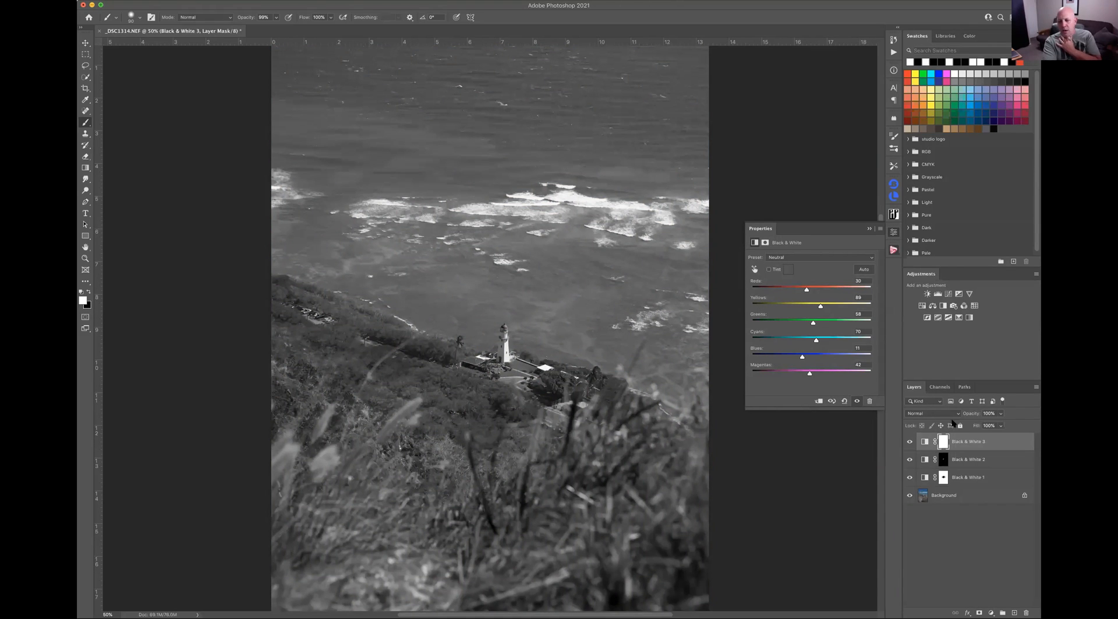
left_click(931, 414)
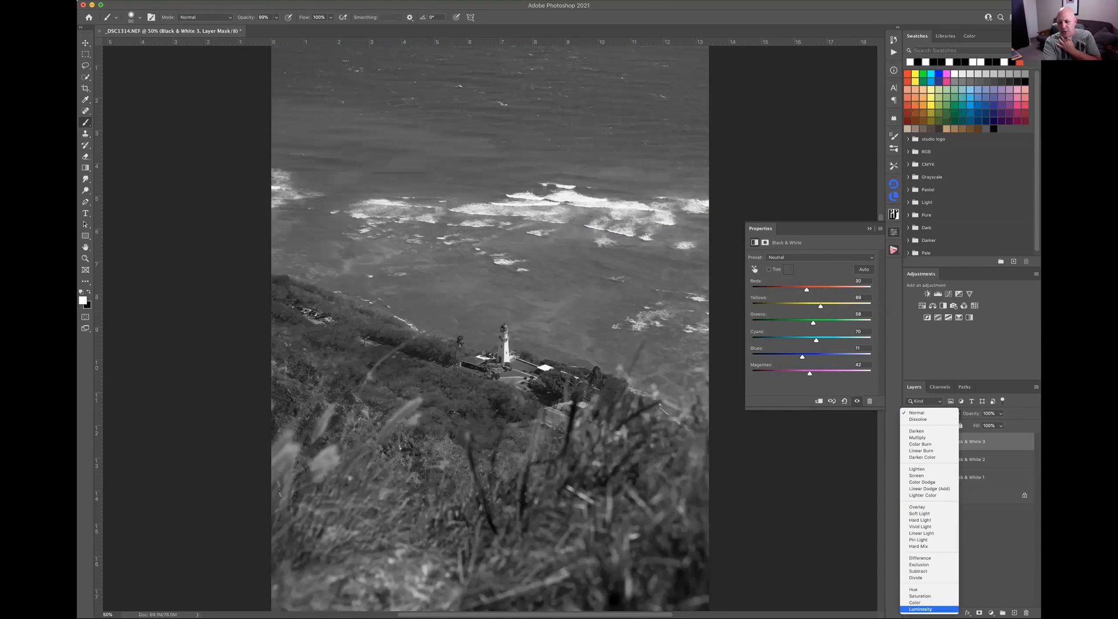
left_click(926, 608)
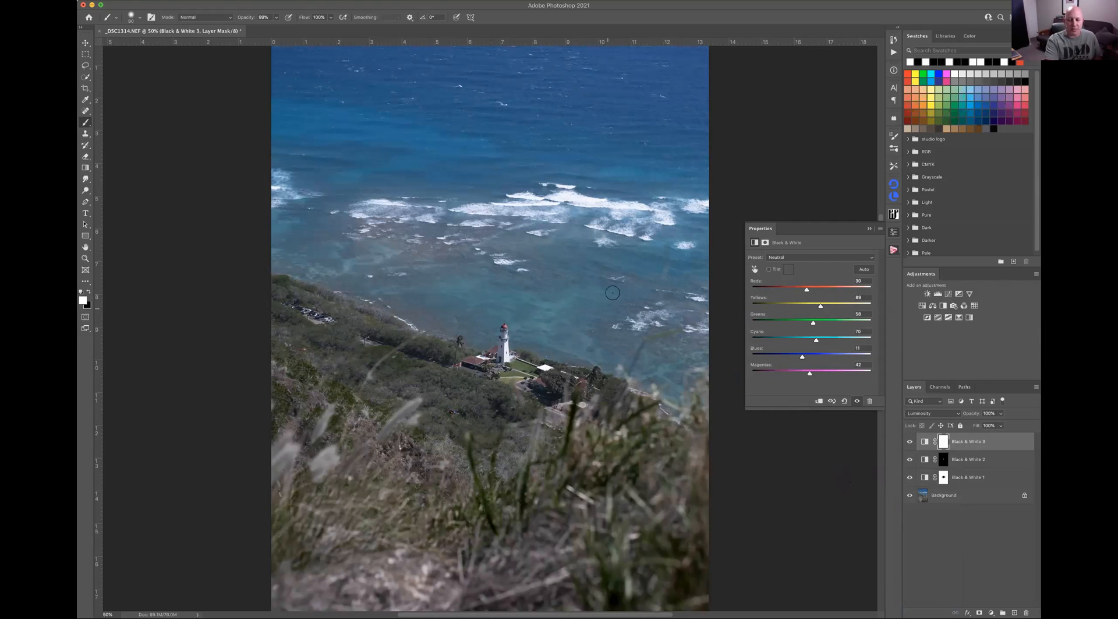
Darken the turquoise water with the third layer's on-image adjustment, lowering Cyans to about -8
left_click(754, 269)
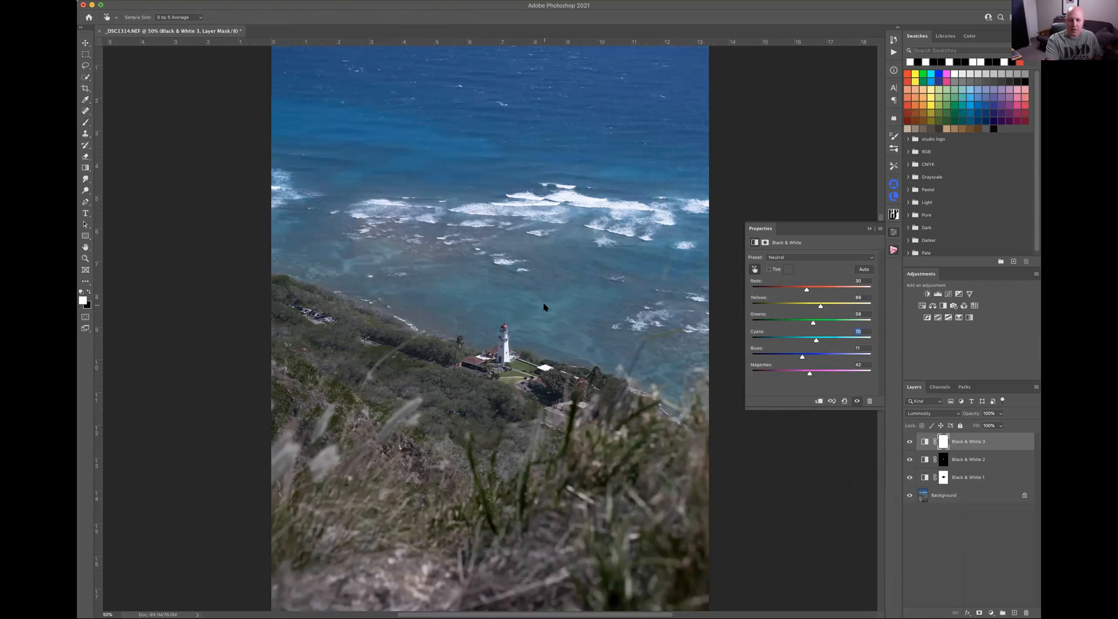
left_click_drag(549, 300, 511, 290)
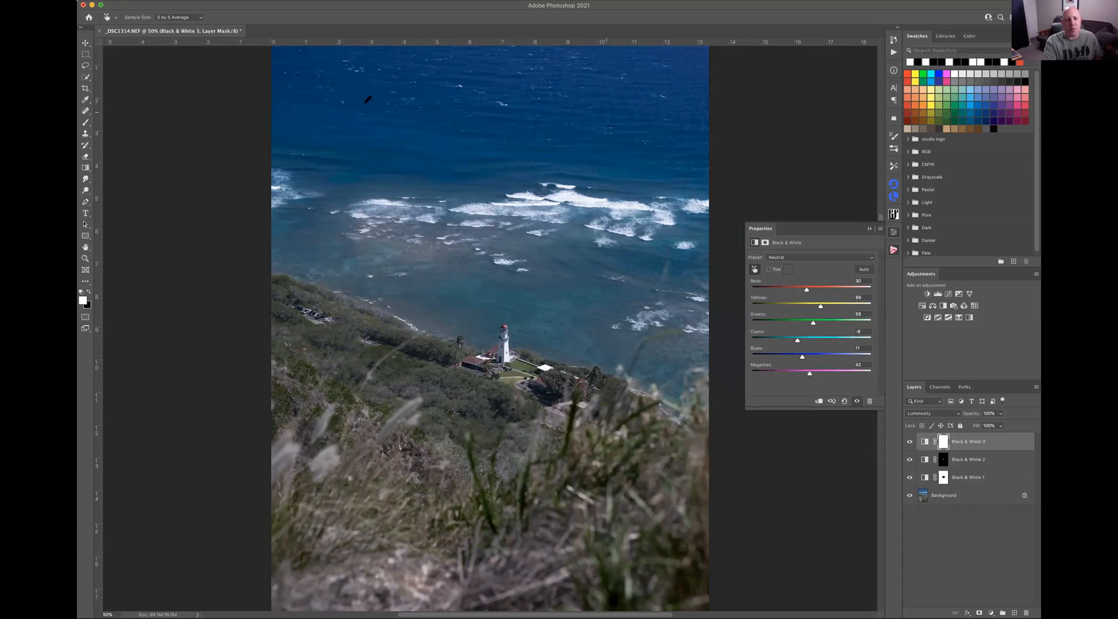
Paint black with a large brush over the upper, deep-blue part of the ocean on the third layer's mask
left_click(85, 123)
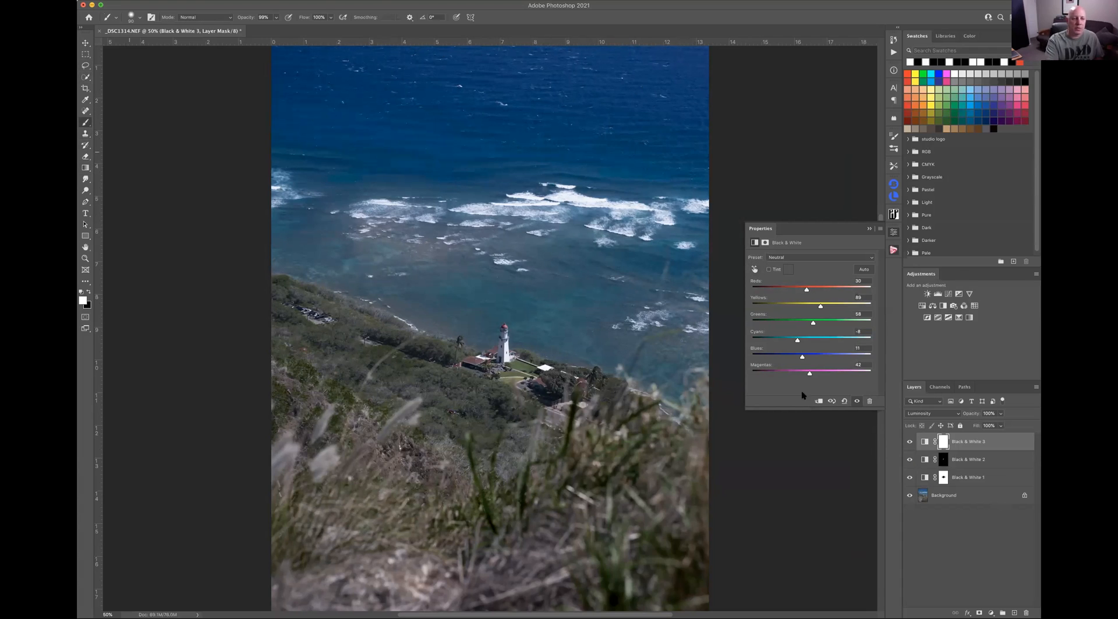
left_click(944, 442)
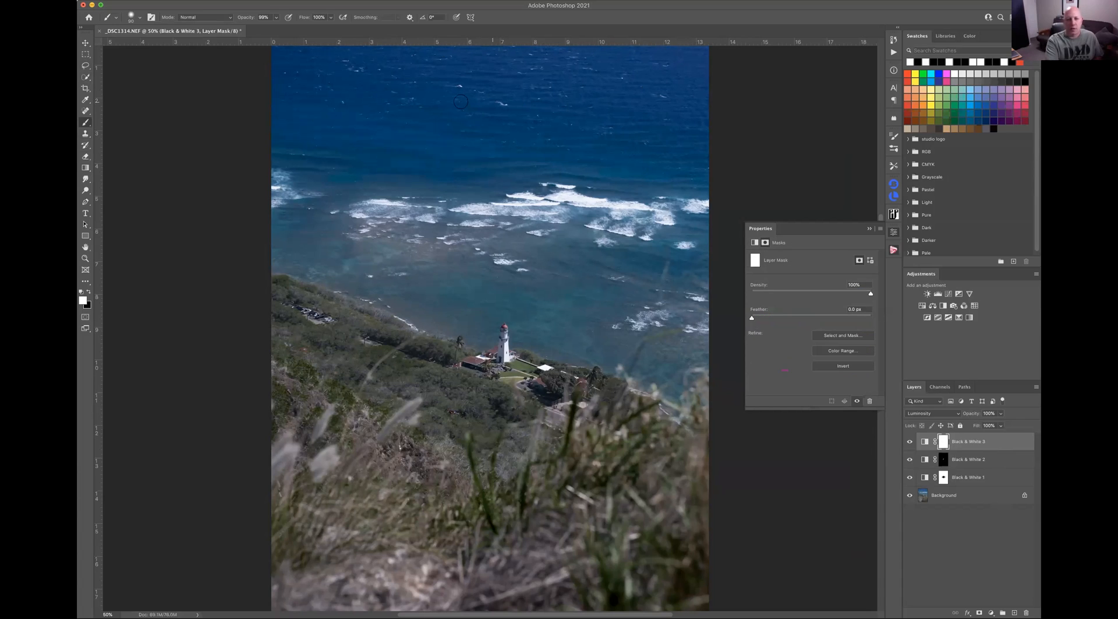
key("bracketright")
key("bracketright")
key("bracketright")
key("bracketright")
key("bracketright")
key("bracketright")
key("bracketright")
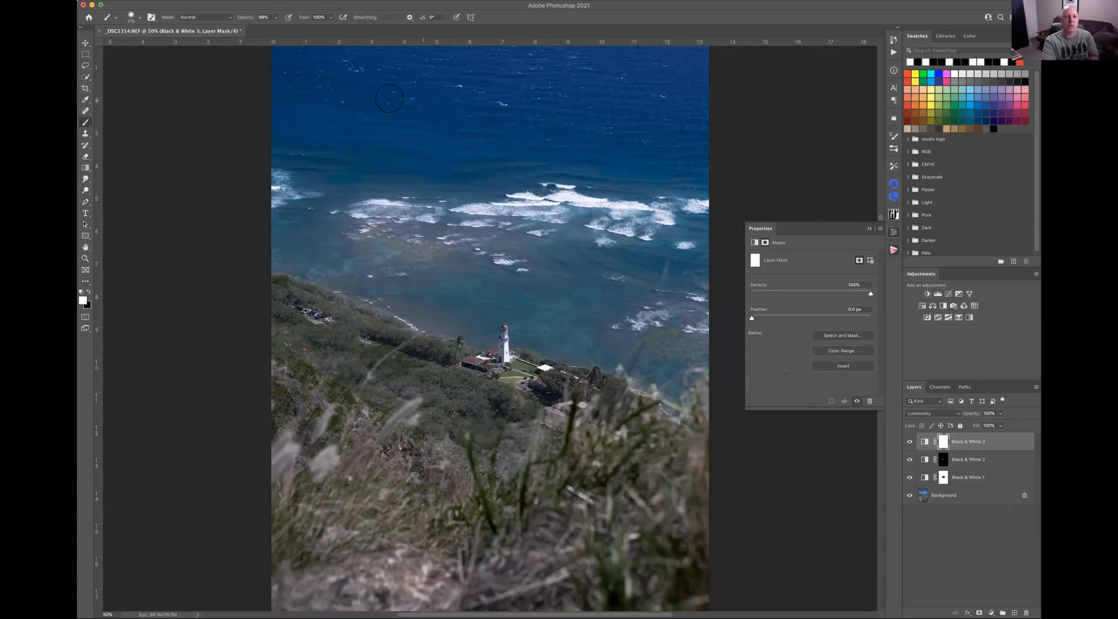
key("bracketright")
key("bracketright")
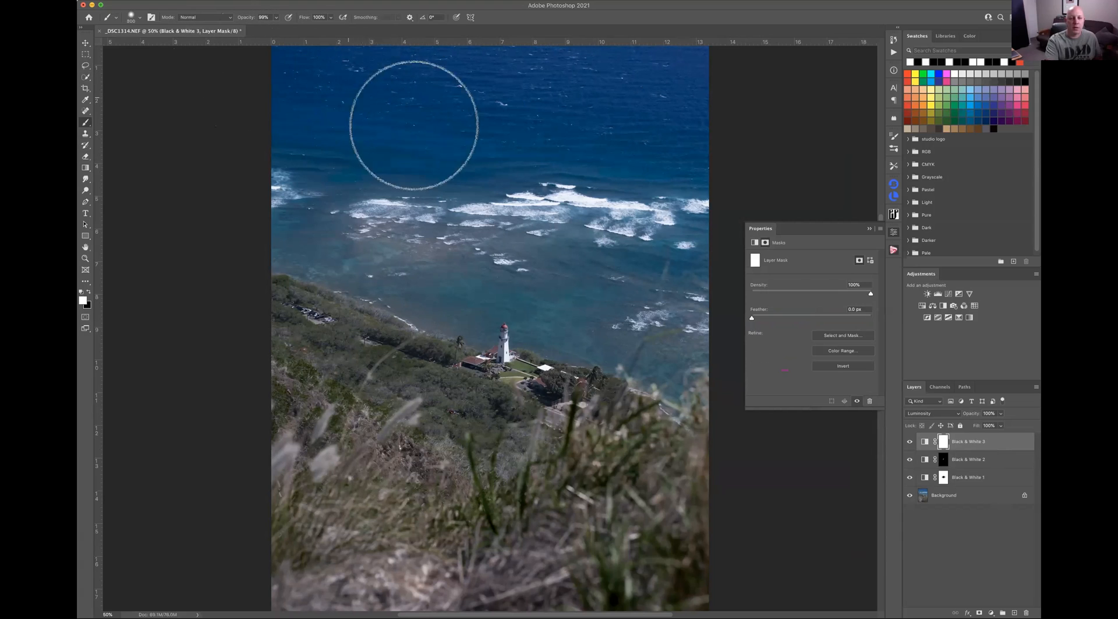
key("x")
mouse_move(228, 75)
left_mouse_down()
mouse_move(364, 126)
mouse_move(687, 135)
mouse_move(362, 122)
left_mouse_up()
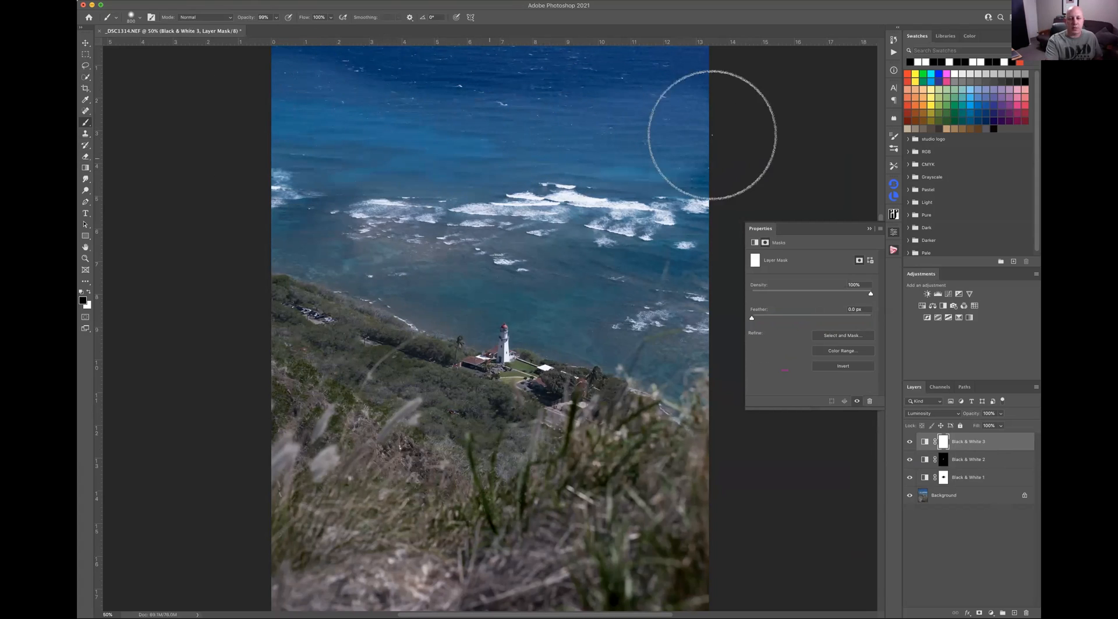
left_click_drag(687, 55, 342, 52)
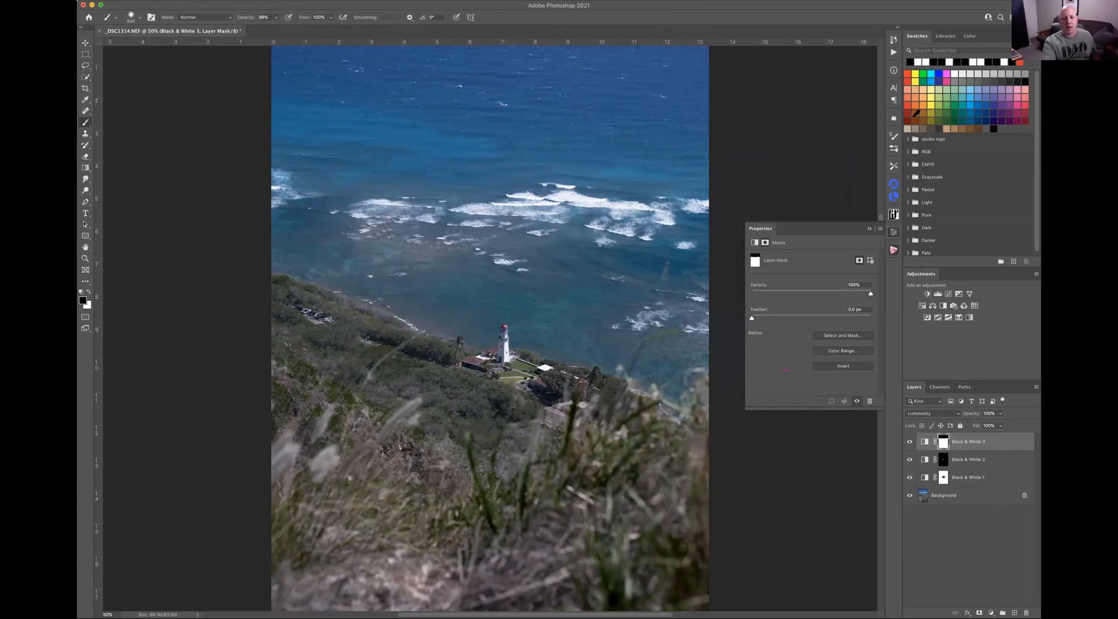
Toggle the third Black & White layer's visibility to compare the water before and after
left_click(908, 442)
left_click(907, 442)
left_click(907, 442)
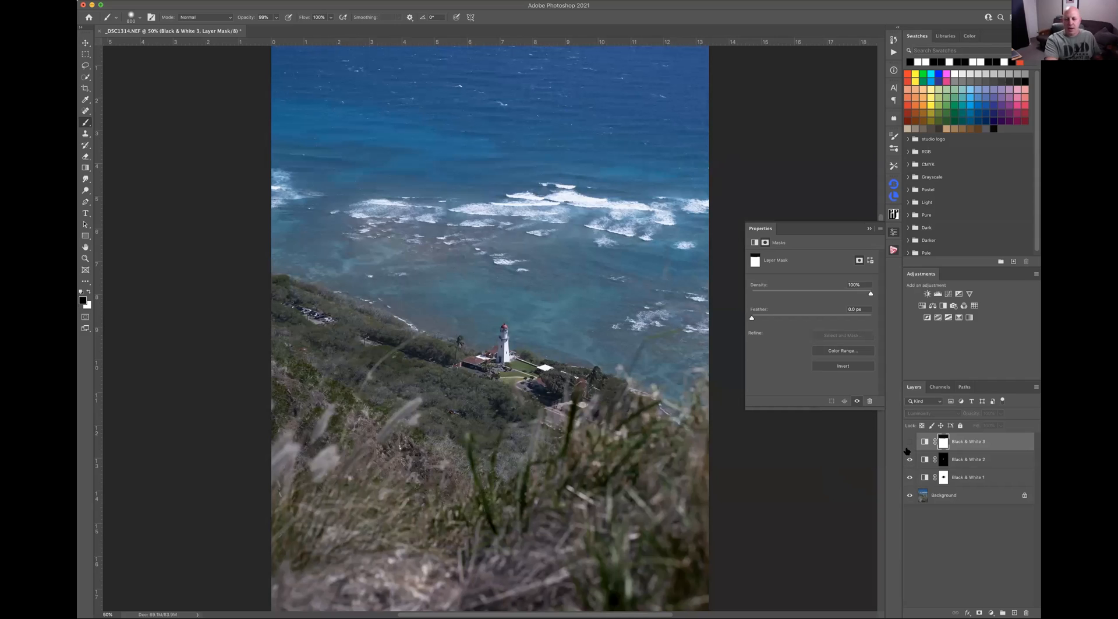
left_click(910, 445)
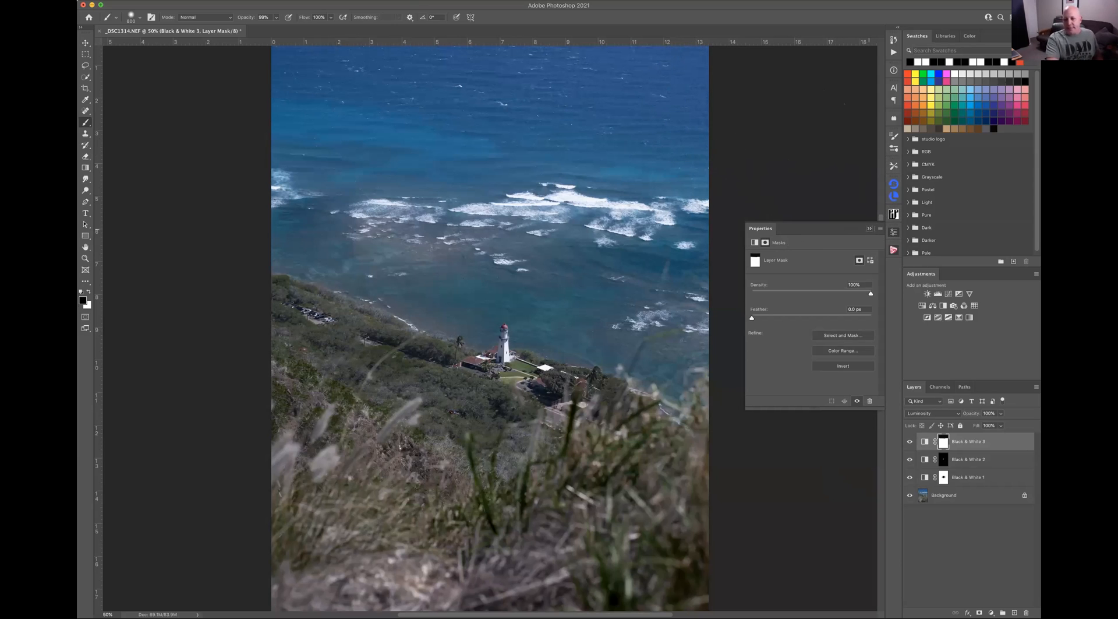
Reopen the third layer's Black & White settings and brighten the shallow water with the on-image adjustment, raising Cyans to 157
left_click(869, 230)
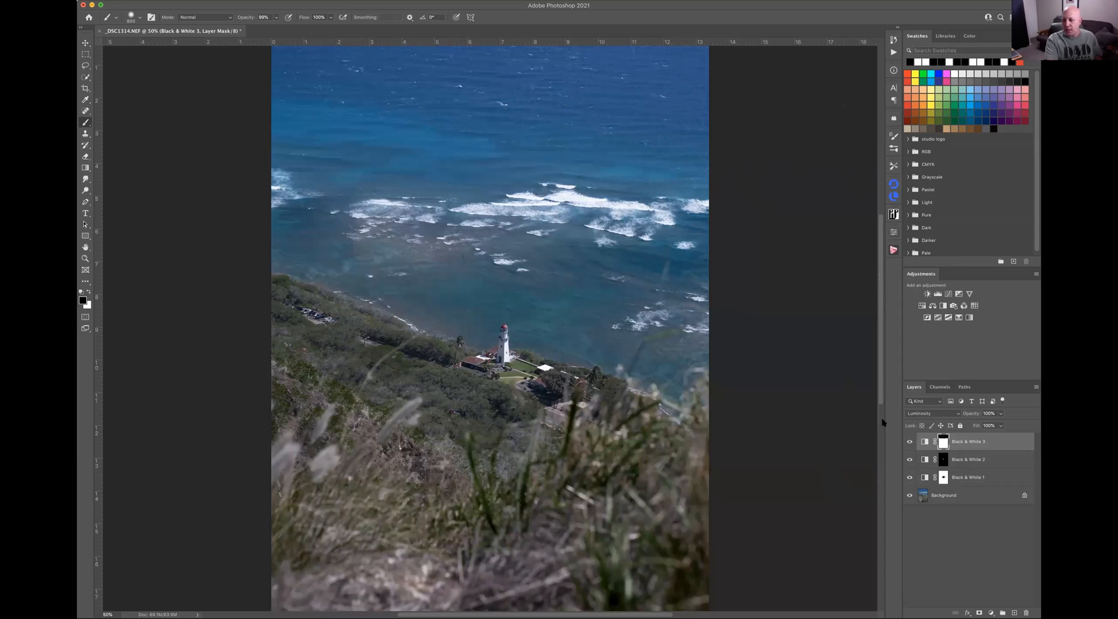
left_click(924, 442)
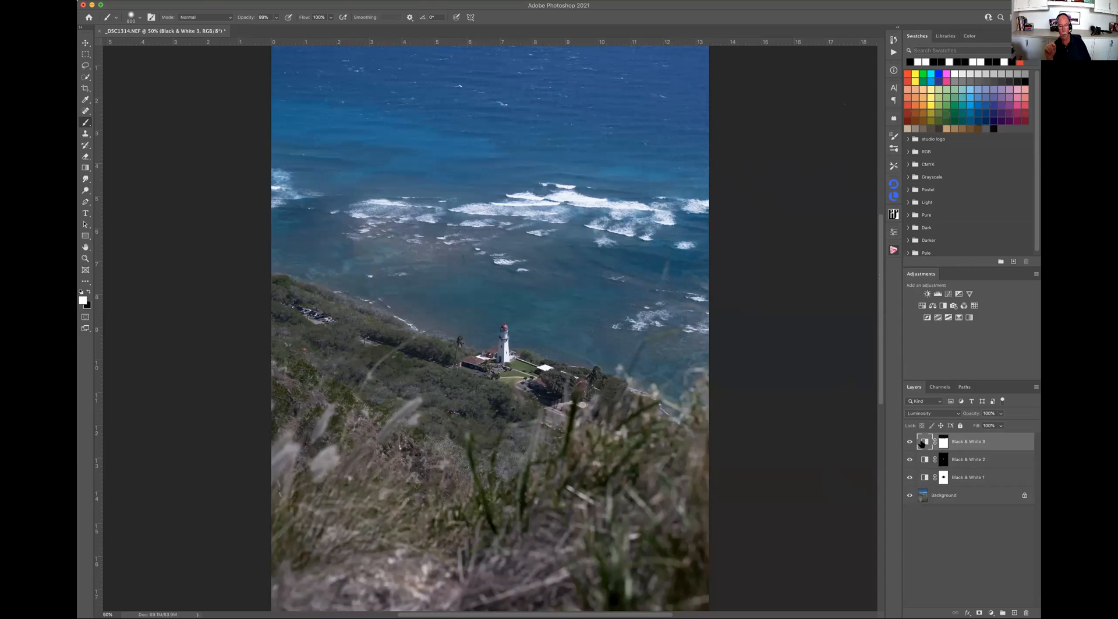
double_click(924, 441)
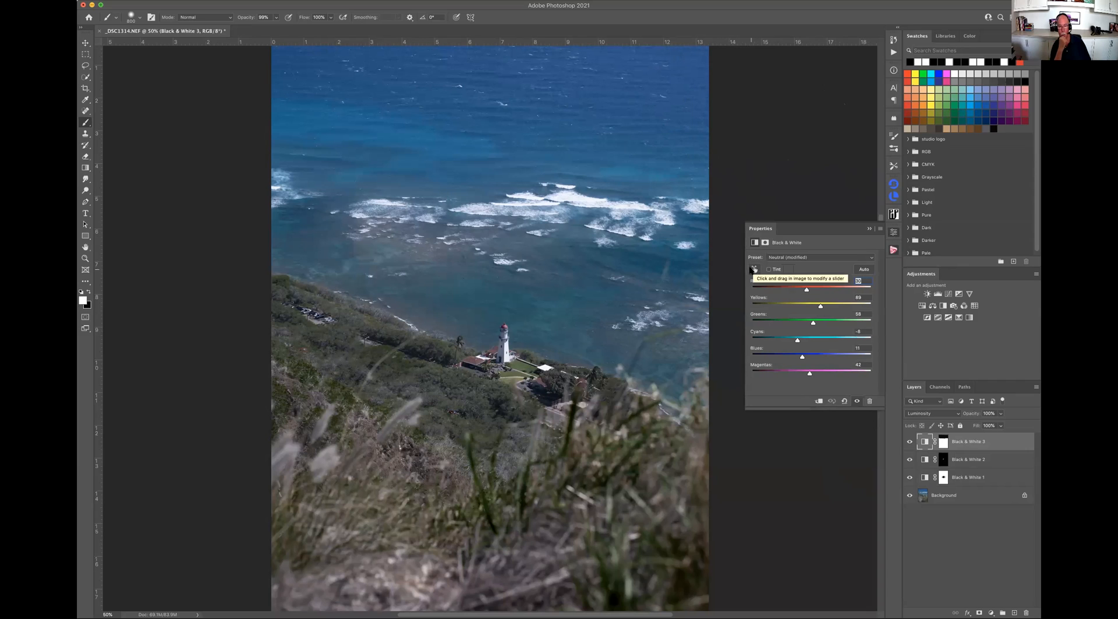
left_click(755, 269)
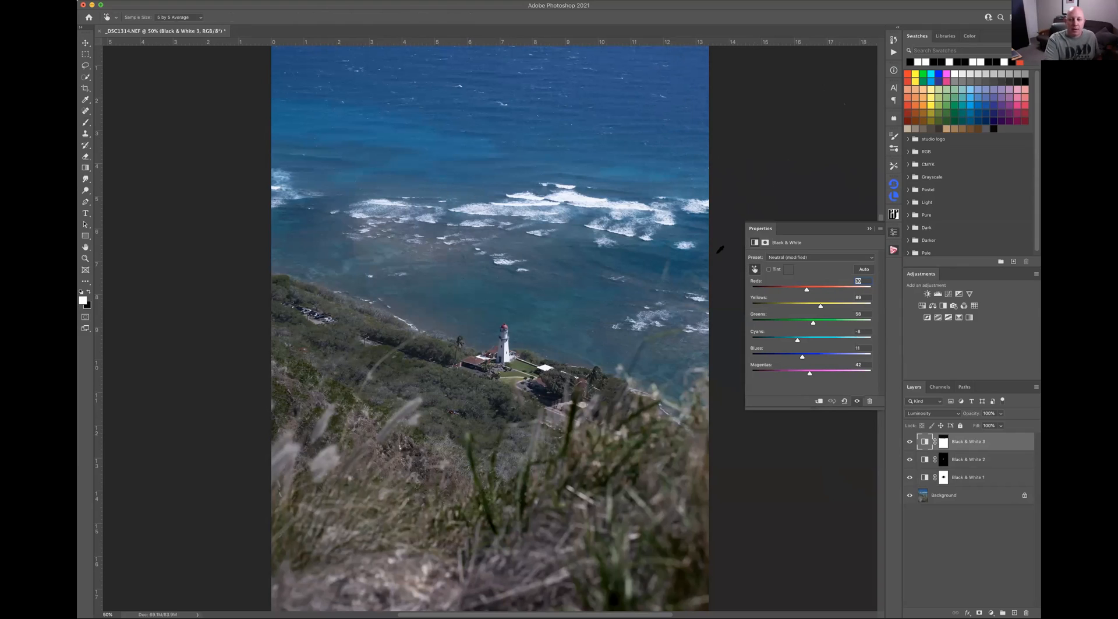
key("Tab")
key("Tab")
key("Tab")
left_click_drag(415, 158, 401, 10)
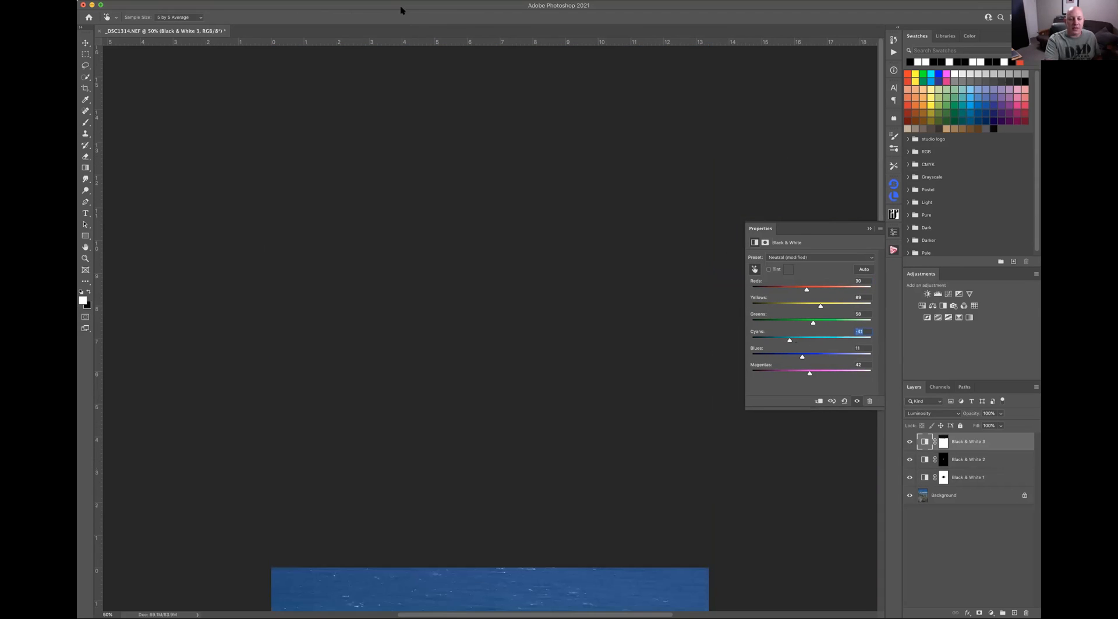
left_click_drag(478, 371, 480, 378)
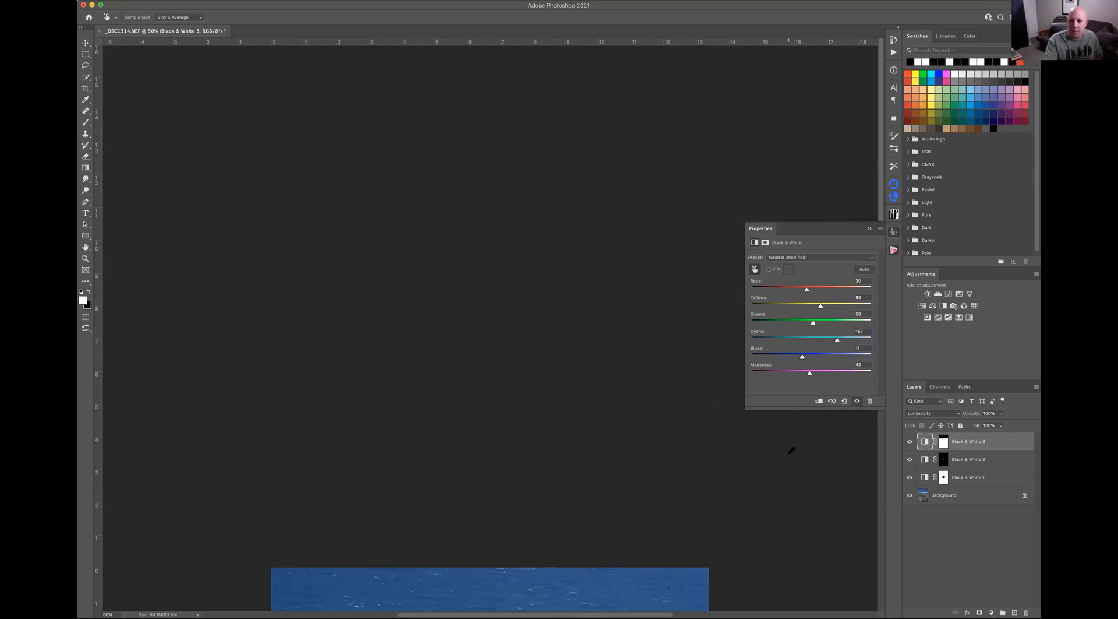
left_click_drag(881, 177, 868, 292)
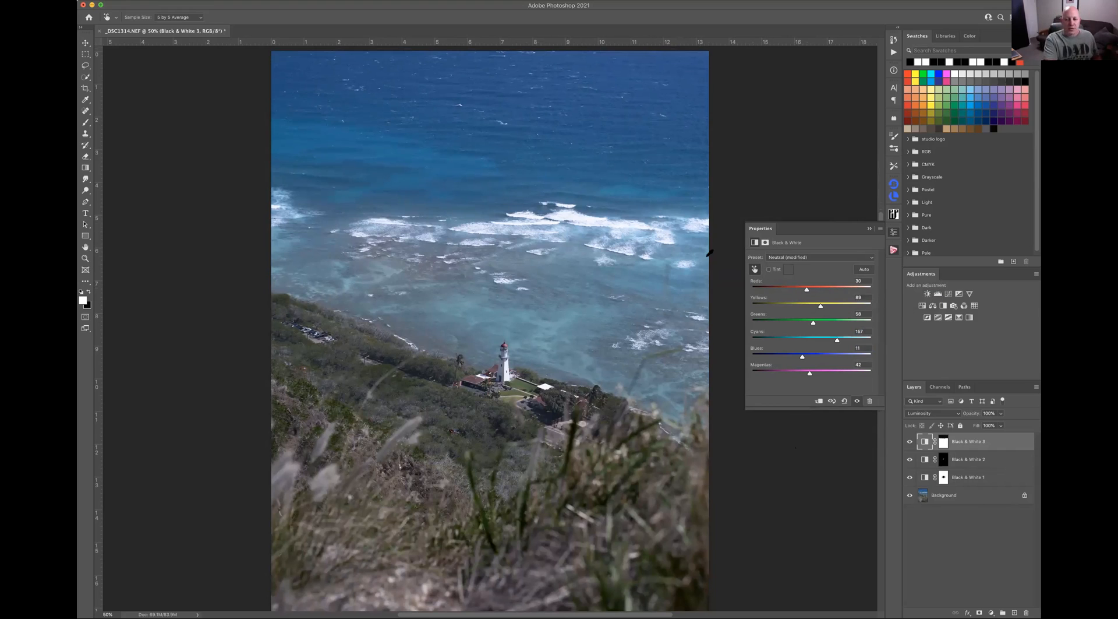
left_click(754, 269)
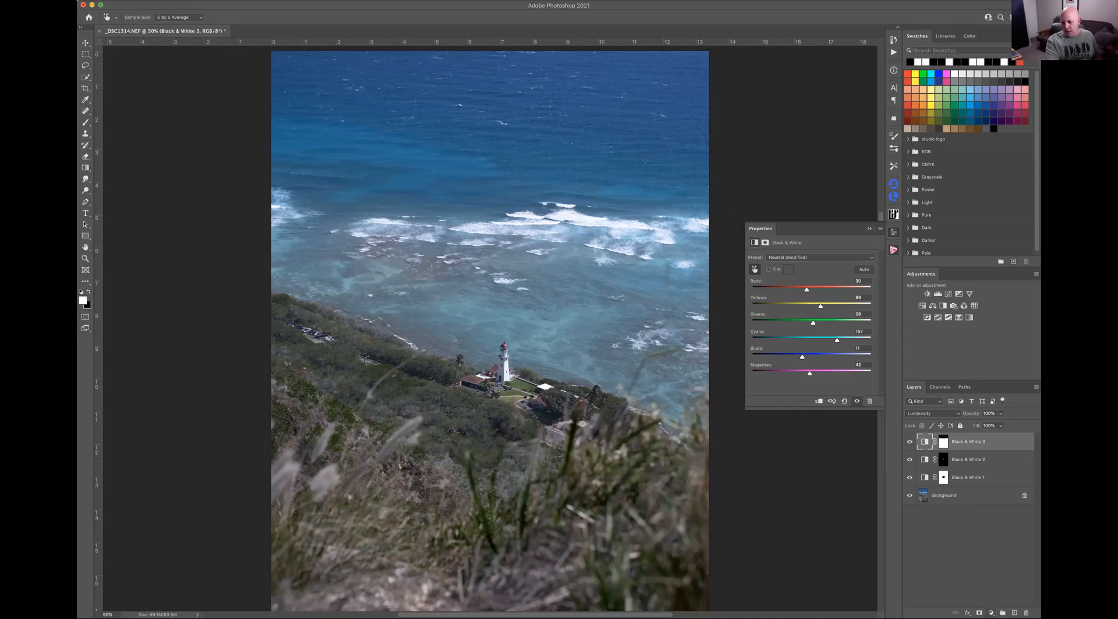
Add a Curves adjustment layer with an S-shaped contrast curve on top and lower its opacity to about 41%
left_click(991, 612)
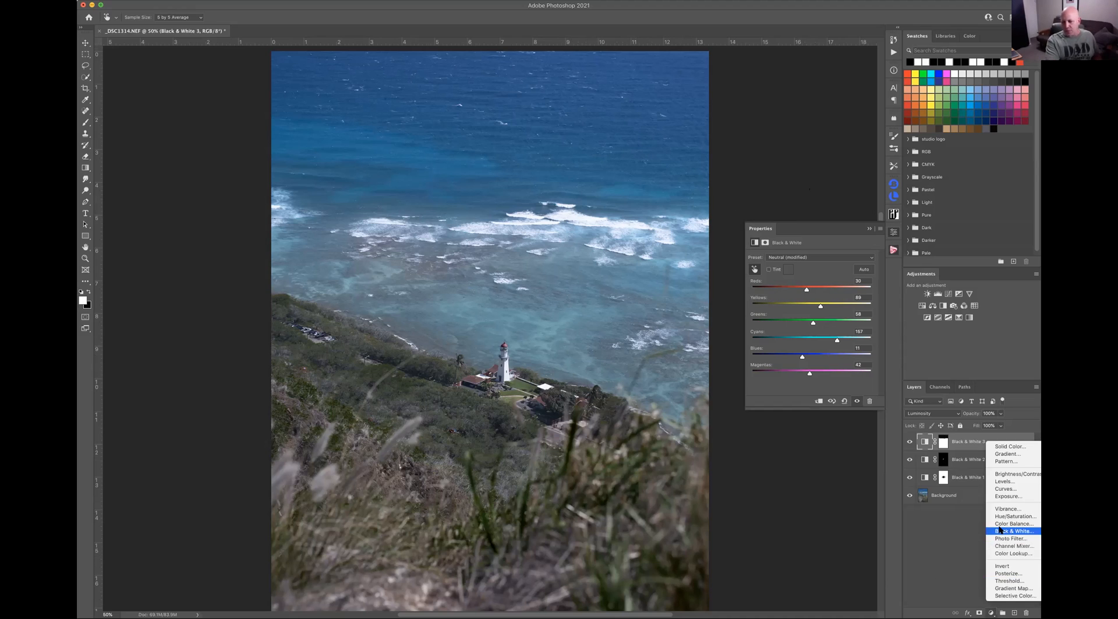
left_click(999, 488)
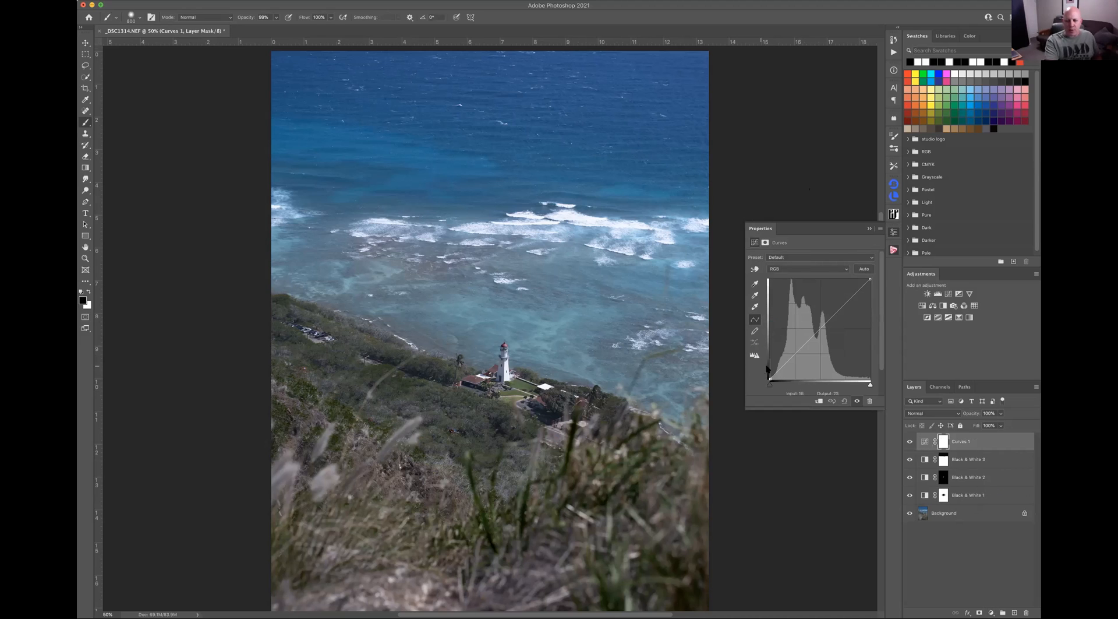
left_click_drag(778, 369, 781, 372)
left_click_drag(854, 301, 852, 292)
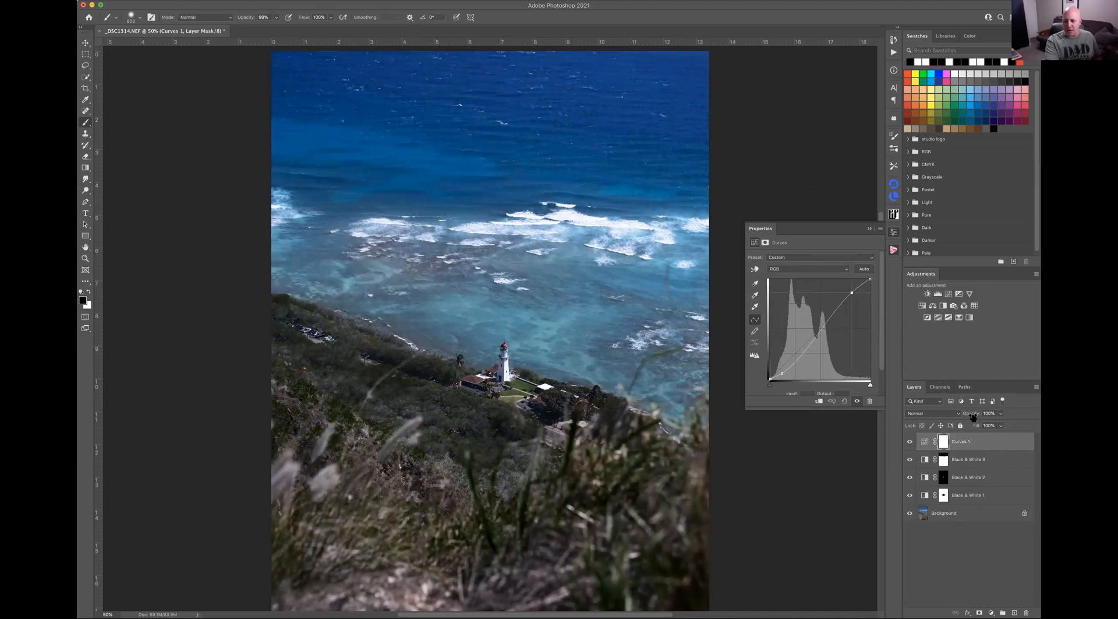
left_click_drag(972, 416, 947, 418)
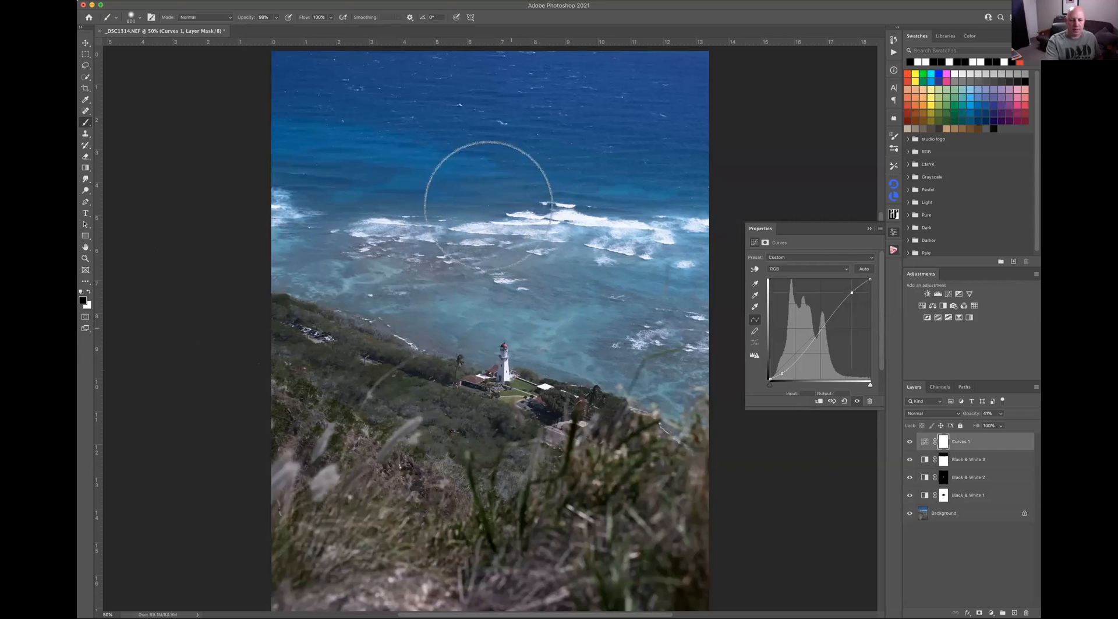
Paint black over the lighthouse, hillside and central water on the Curves layer's mask, and raise the layer's opacity to 100%
left_click_drag(479, 393, 500, 324)
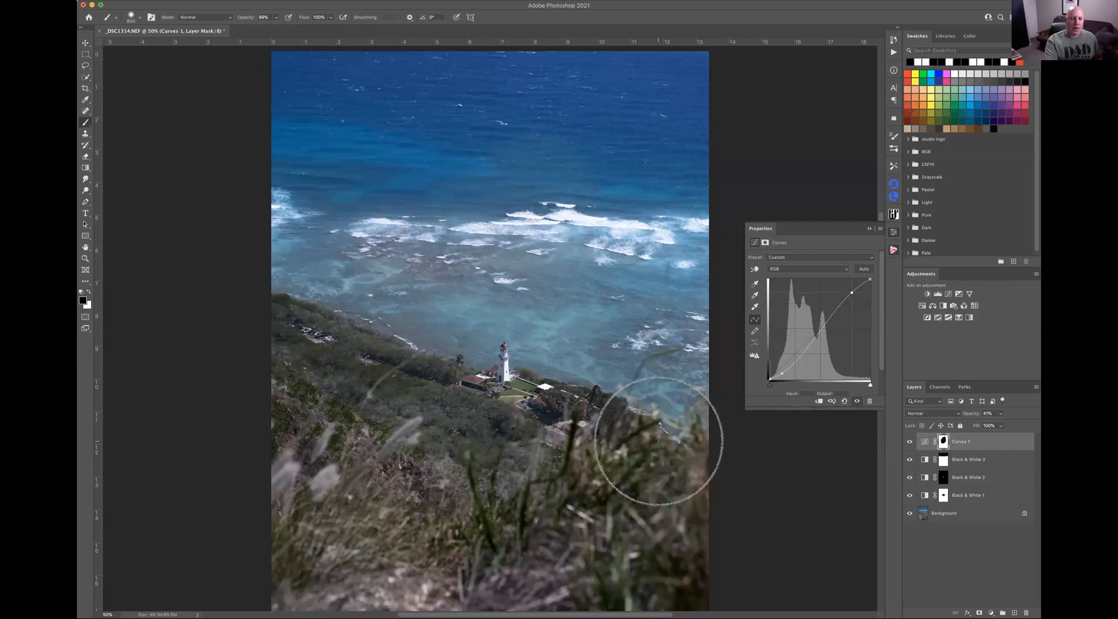
left_click_drag(970, 414, 1041, 415)
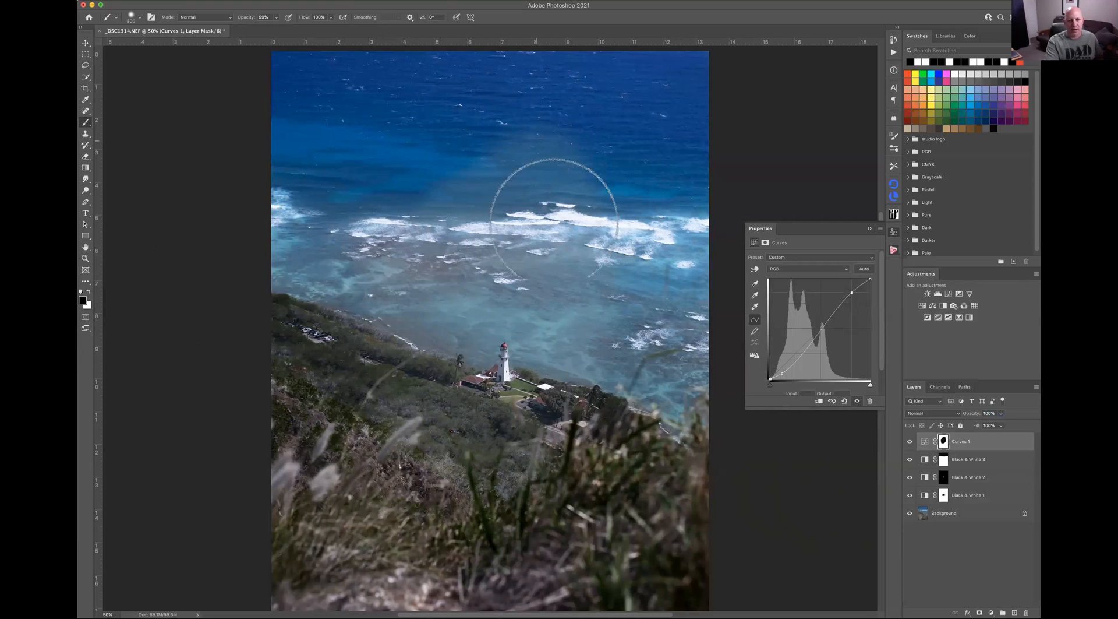
left_click_drag(566, 193, 507, 408)
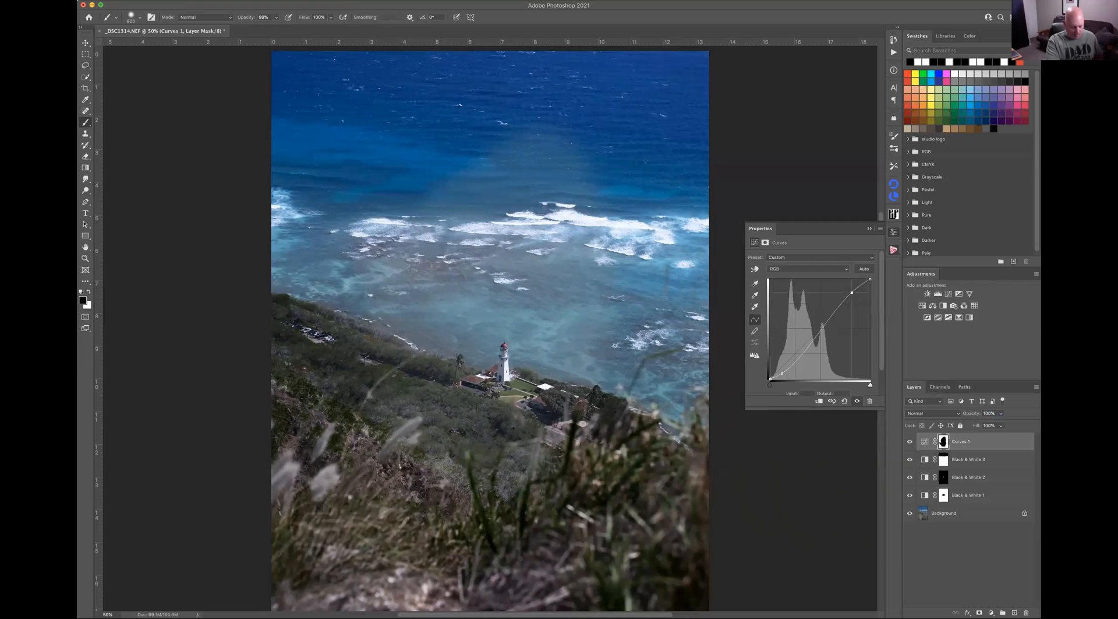
left_click(944, 441, "alt")
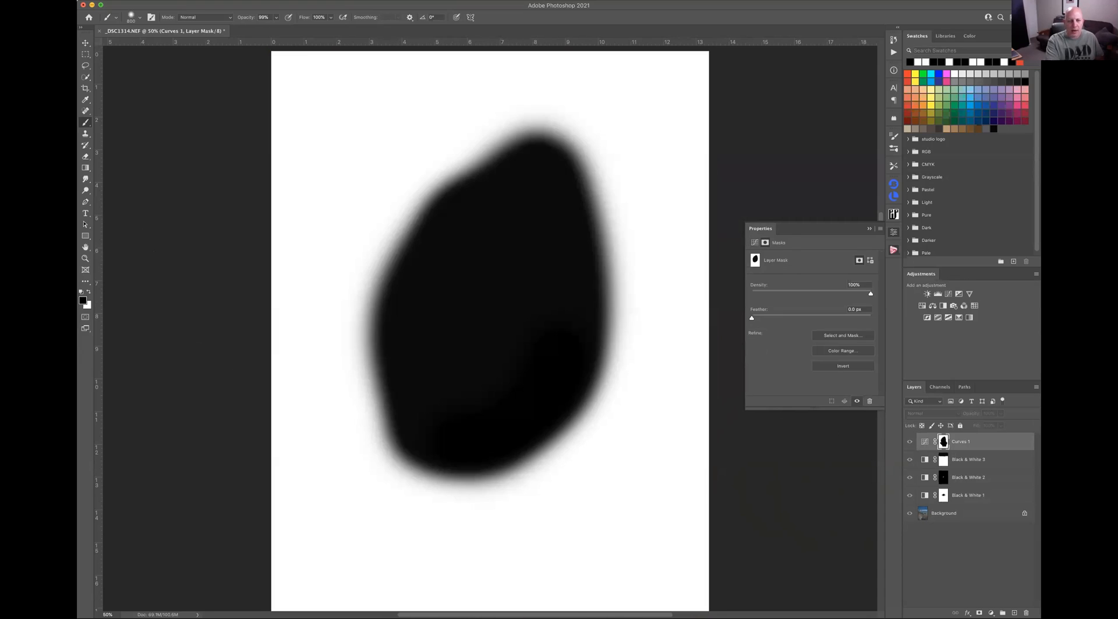
left_click(943, 441, "alt")
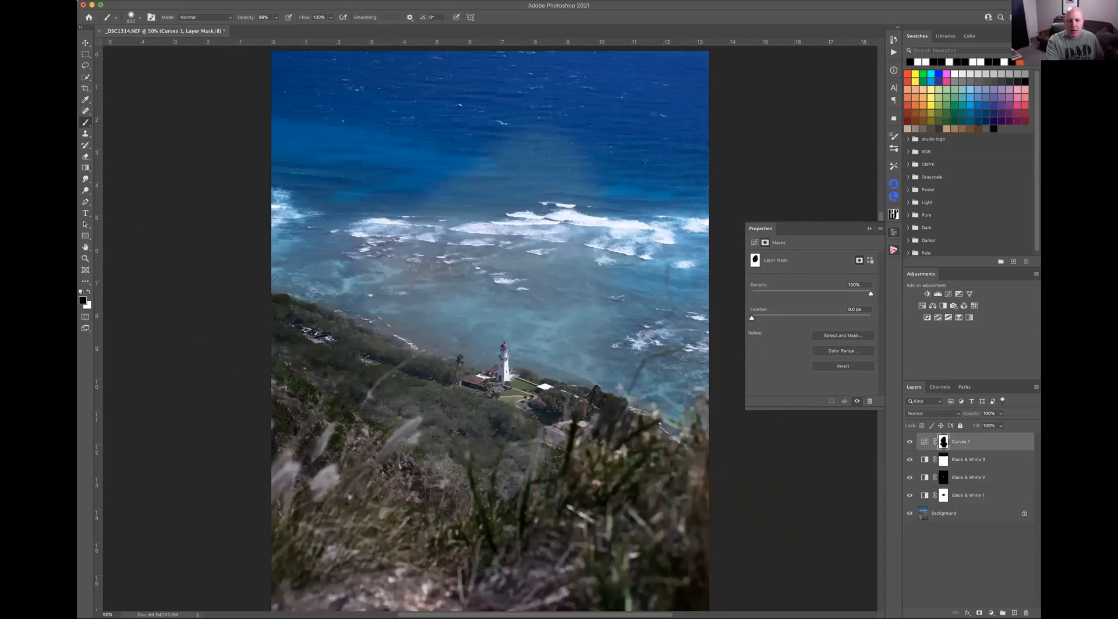
Split the Curves layer's Blend If Underlying Layer sliders to 12/82 and 206/255, and lower the layer's opacity to 41%
left_click(925, 442)
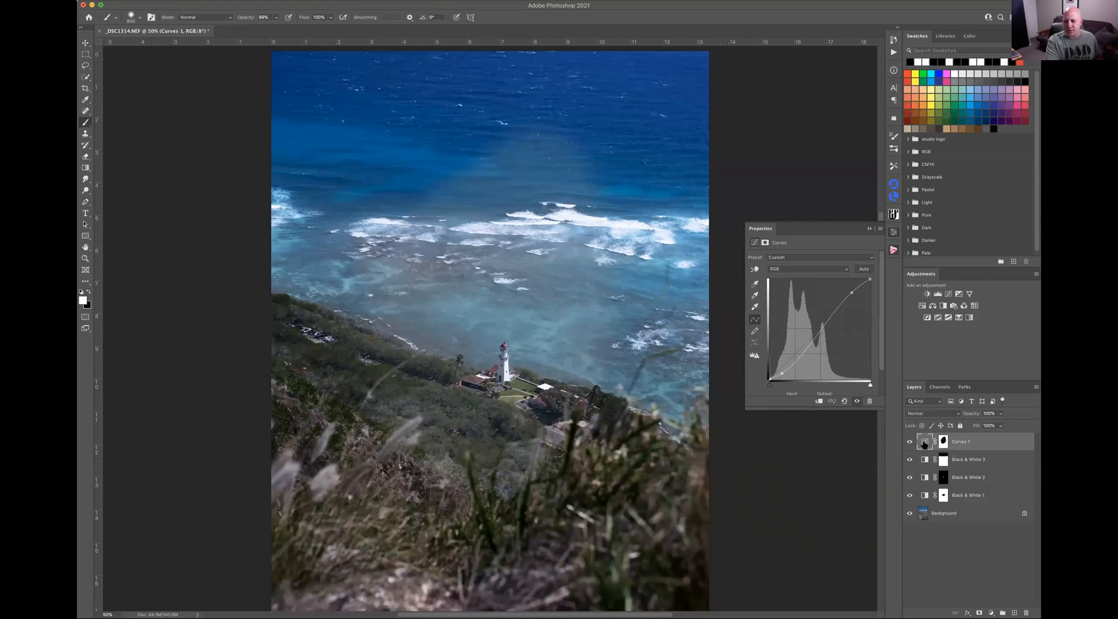
double_click(987, 442)
left_click_drag(613, 92, 797, 92)
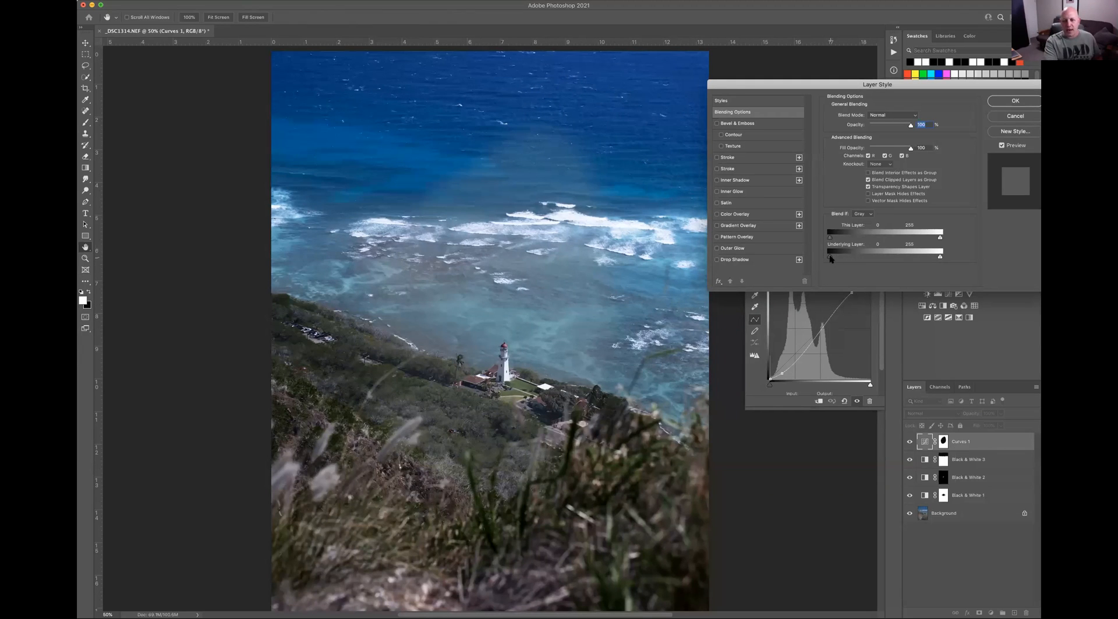
left_click_drag(847, 259, 837, 257)
key("alt")
mouse_move(839, 256)
left_mouse_down()
mouse_move(865, 260)
mouse_move(836, 261)
left_mouse_up()
key("alt")
mouse_move(940, 259)
left_mouse_down()
mouse_move(924, 262)
mouse_move(943, 259)
left_mouse_up()
key("alt")
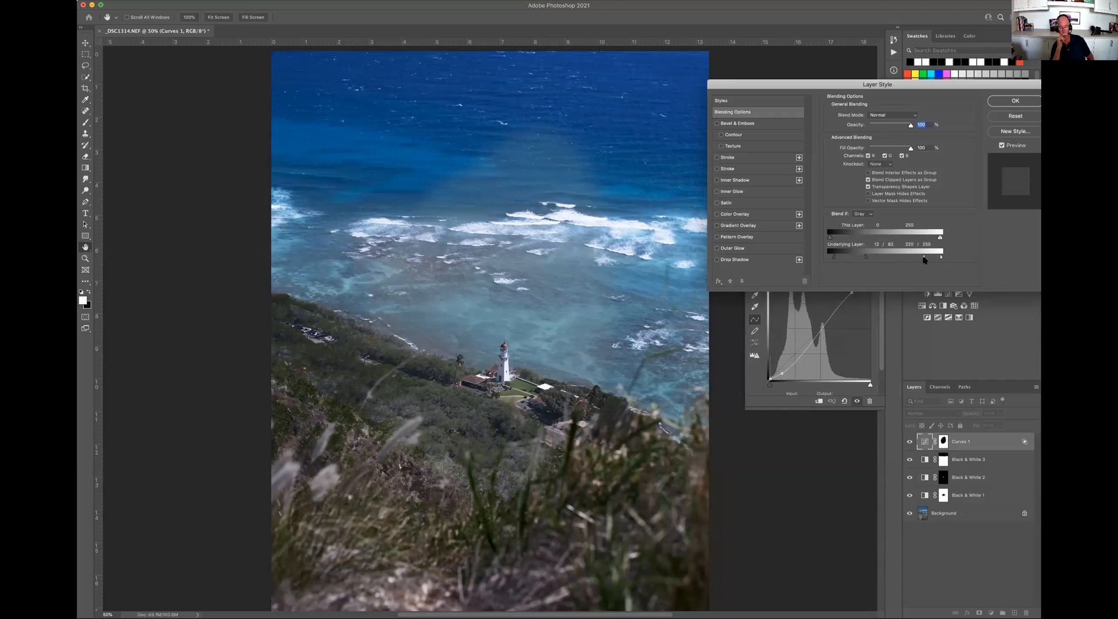
key("alt")
left_click_drag(923, 259, 918, 260)
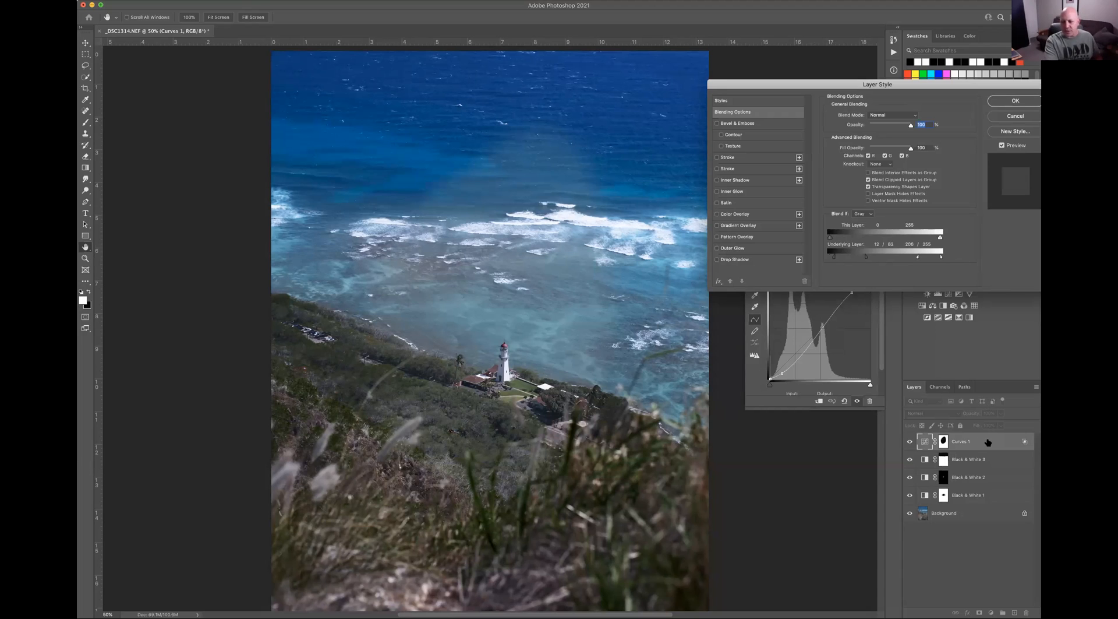
left_click(1006, 102)
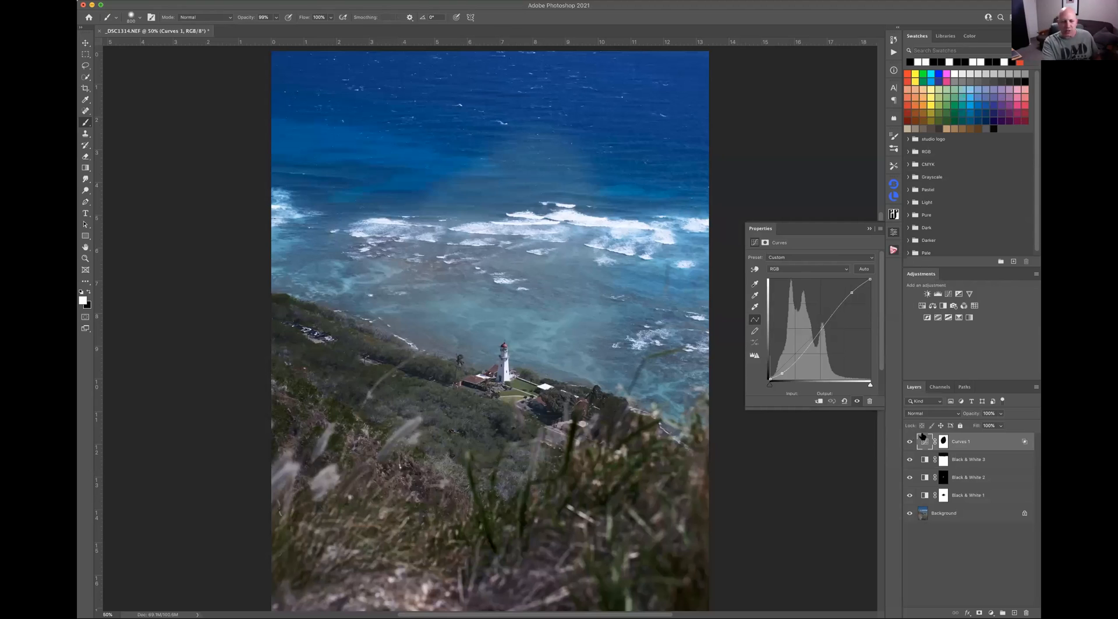
left_click(869, 229)
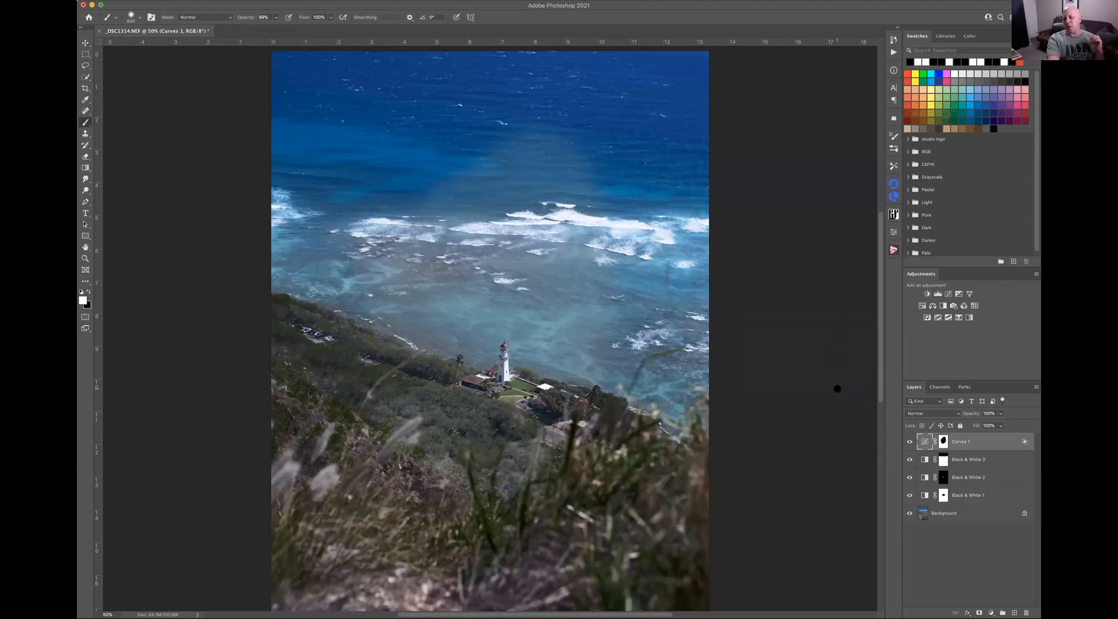
left_click_drag(972, 412, 944, 413)
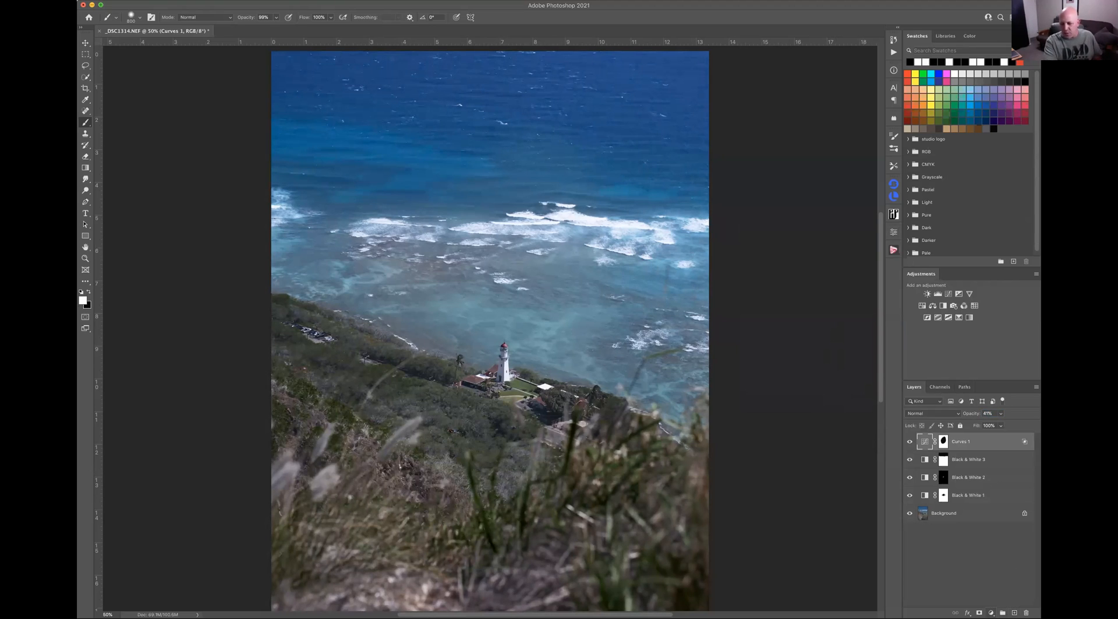
Add a fourth Black & White adjustment layer with the default settings above the Curves layer
left_click(991, 612)
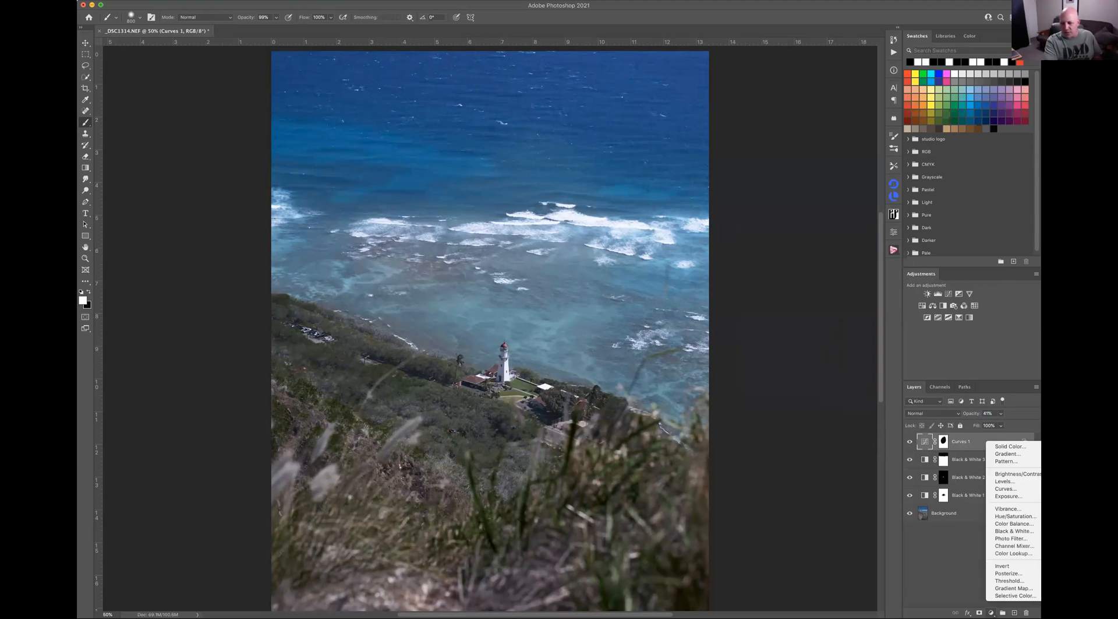
left_click(1006, 532)
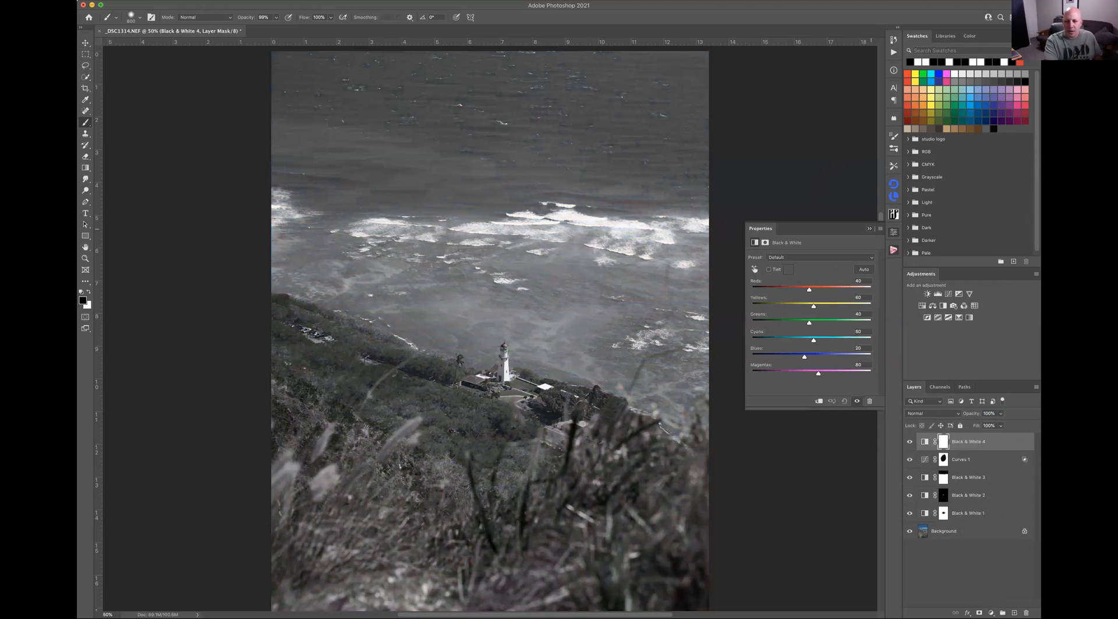
left_click(869, 228)
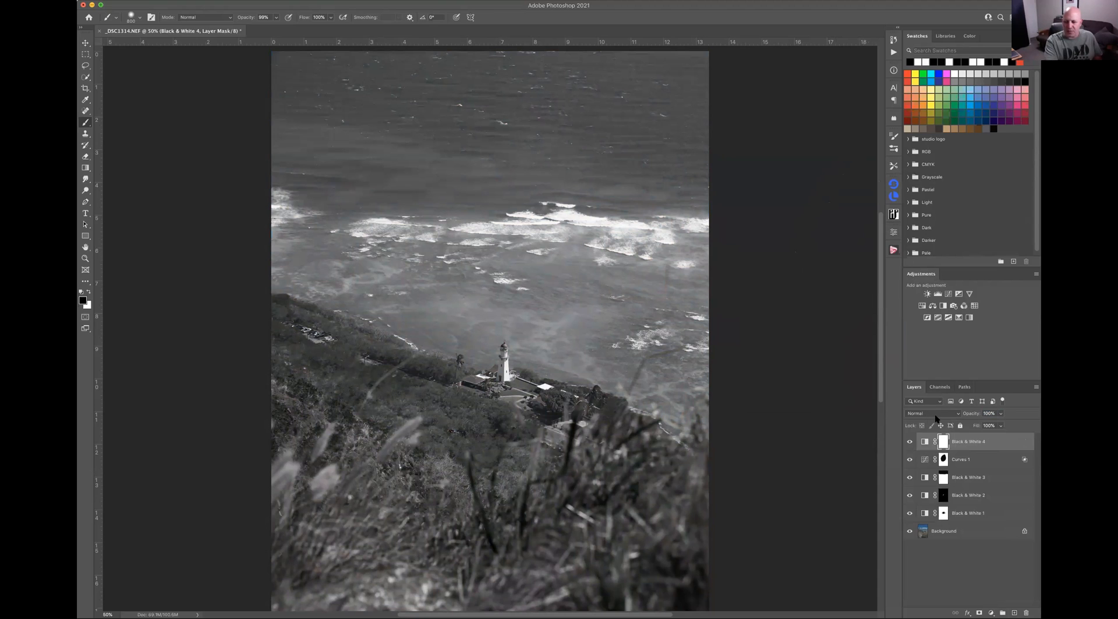
Deselect all layers and load the composite RGB channel as a luminosity selection
left_click(923, 532)
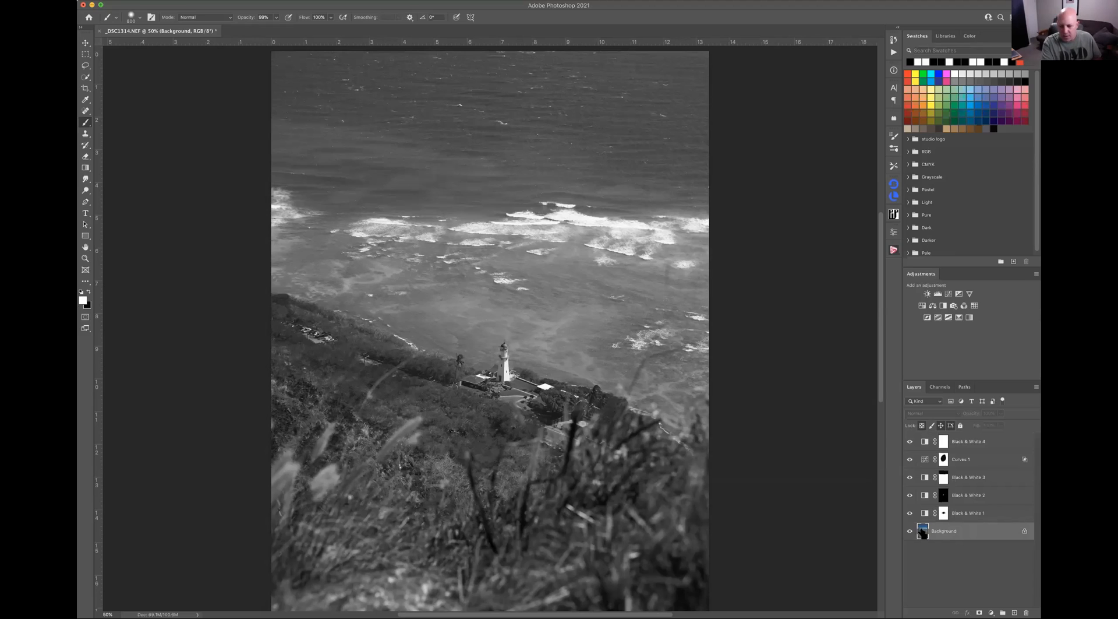
left_click(971, 533, "super")
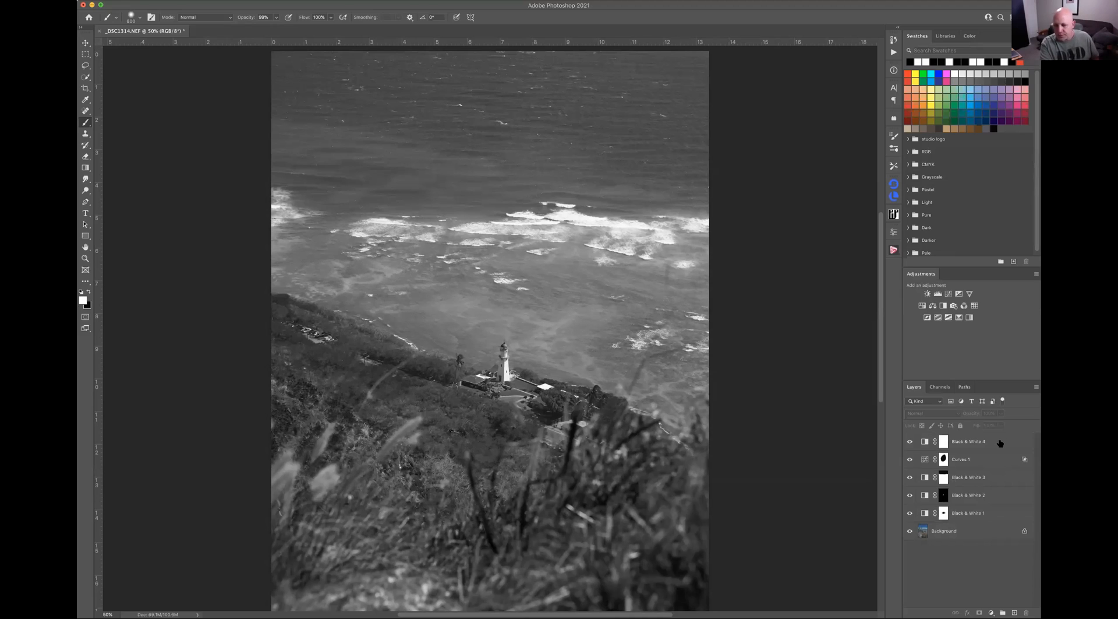
left_click(939, 387)
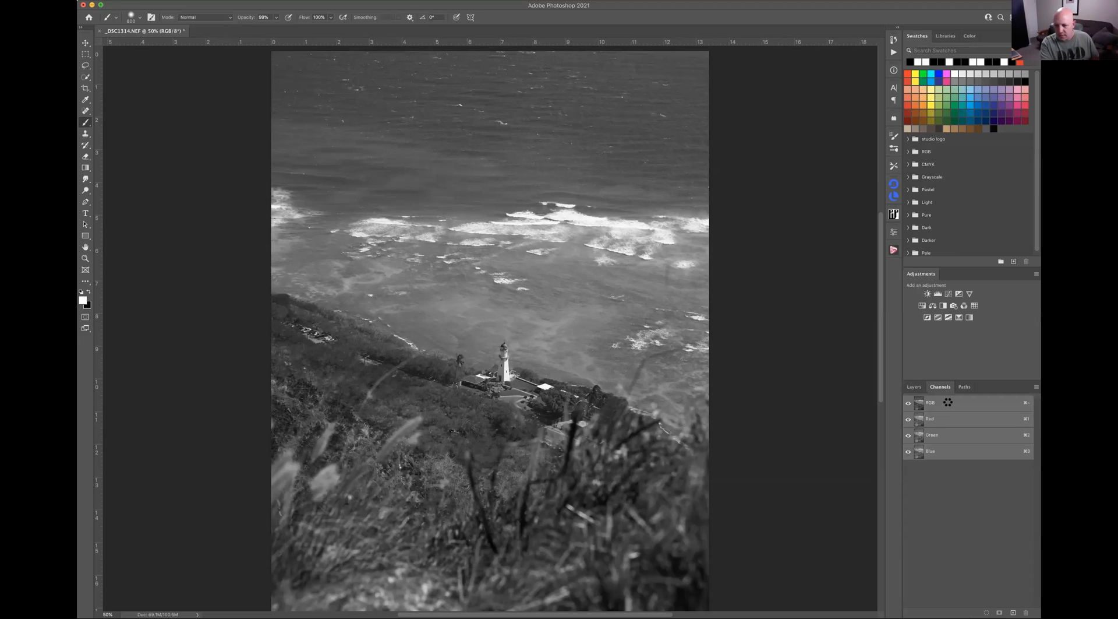
left_click(949, 405, "super")
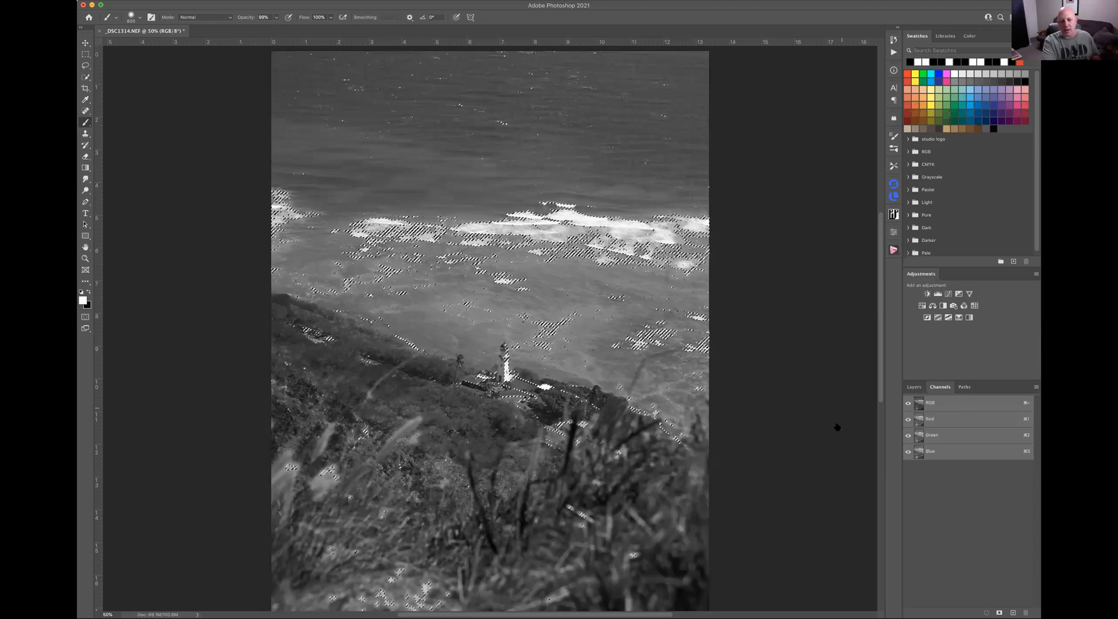
Fill the luminosity selection with black on the fourth Black & White layer's mask, and deselect
left_click(913, 388)
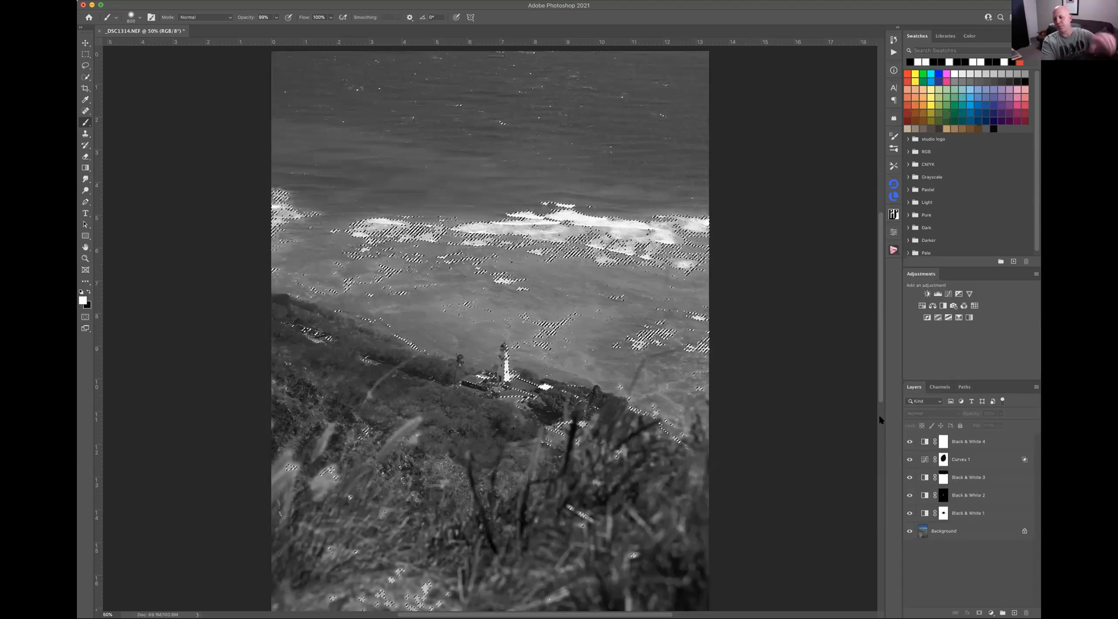
left_click(944, 441)
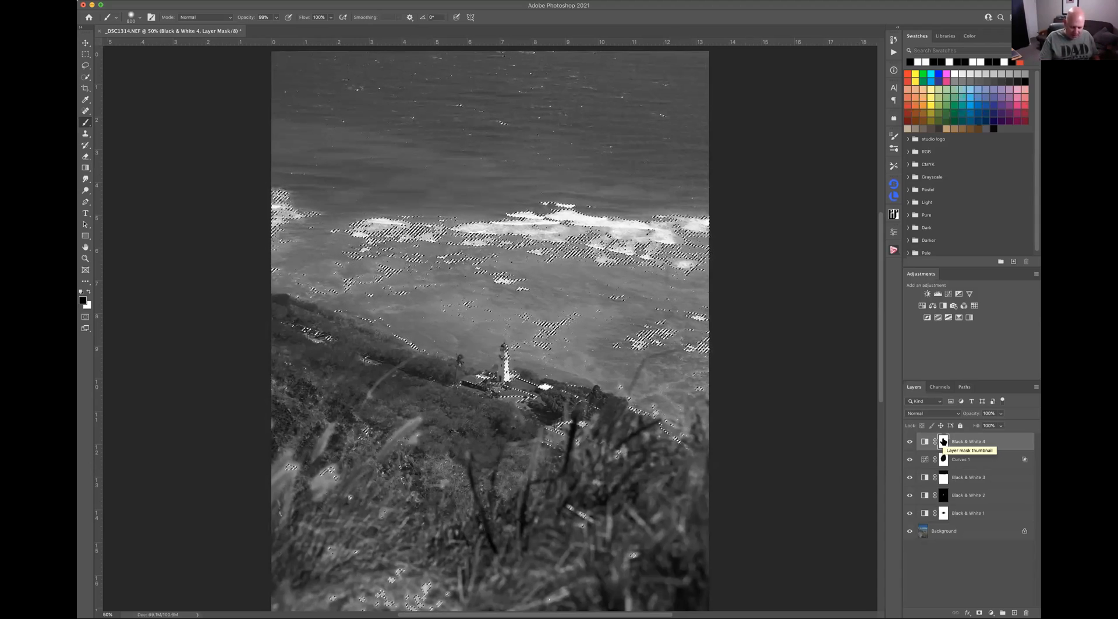
left_click(944, 440, "alt")
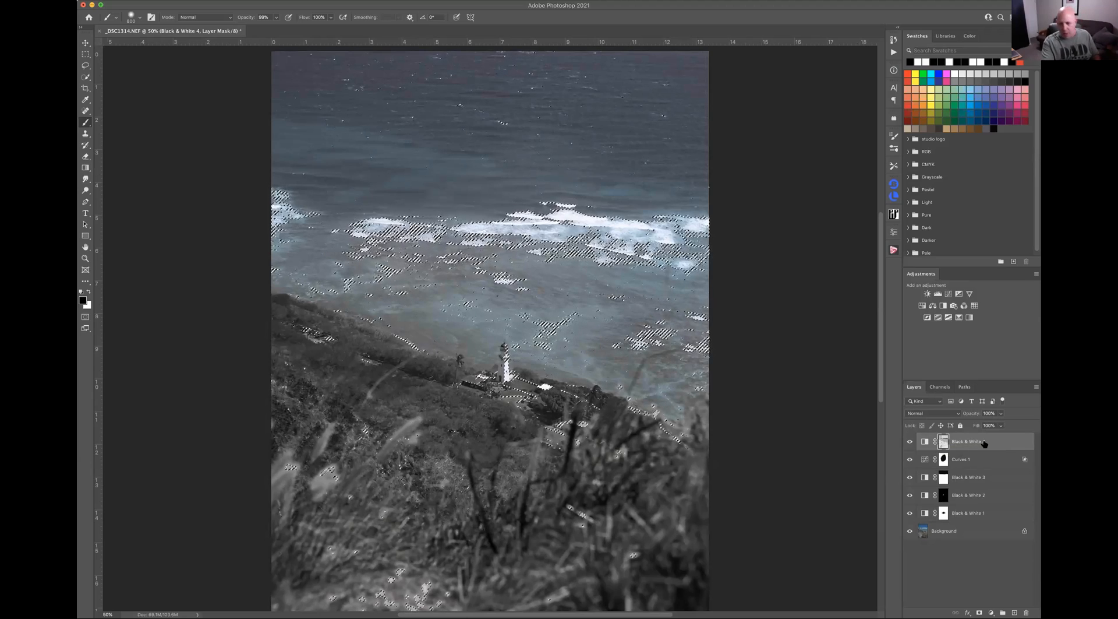
key("super+d")
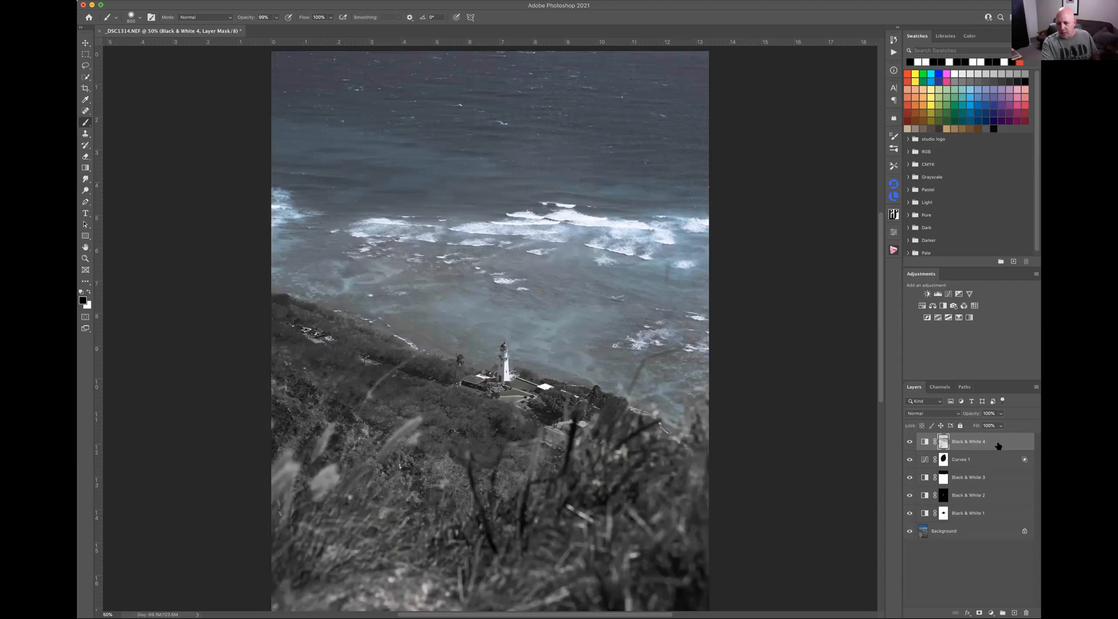
Set the fourth Black & White layer's blend mode to Luminosity
left_click(925, 441)
left_click(921, 413)
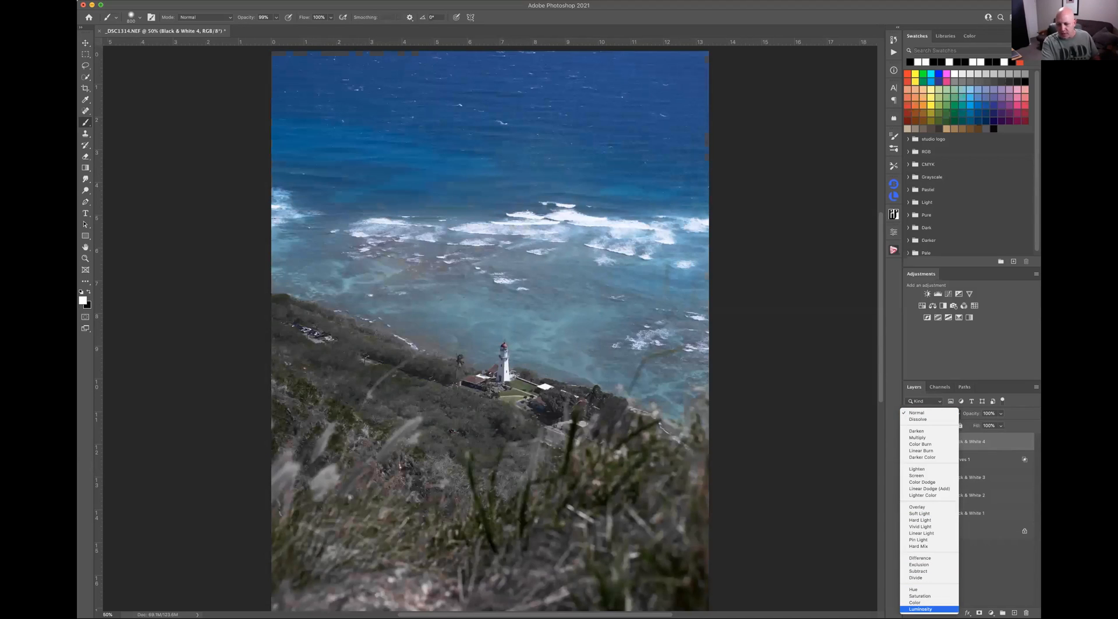
left_click(913, 609)
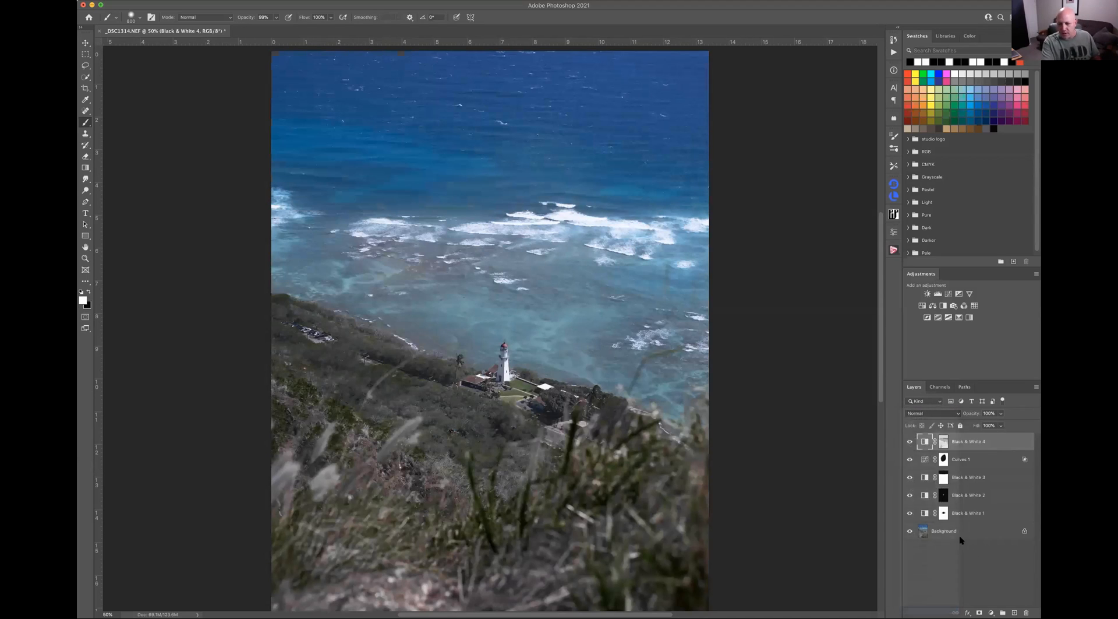
Display the fourth Black & White layer's mask on its own and invert it
left_click(944, 441, "alt")
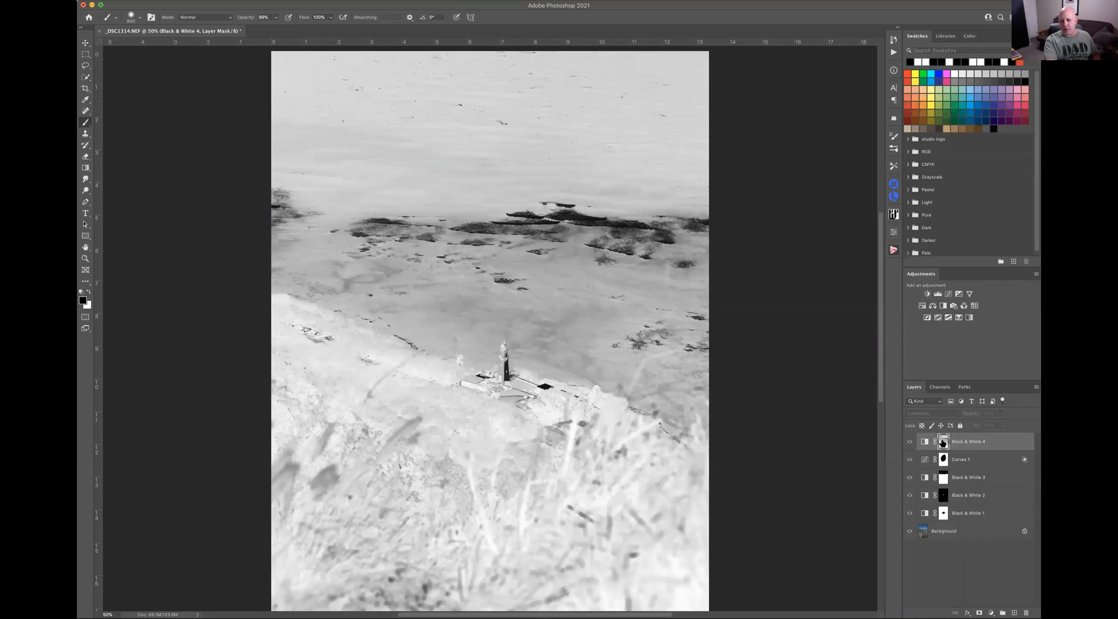
double_click(946, 437)
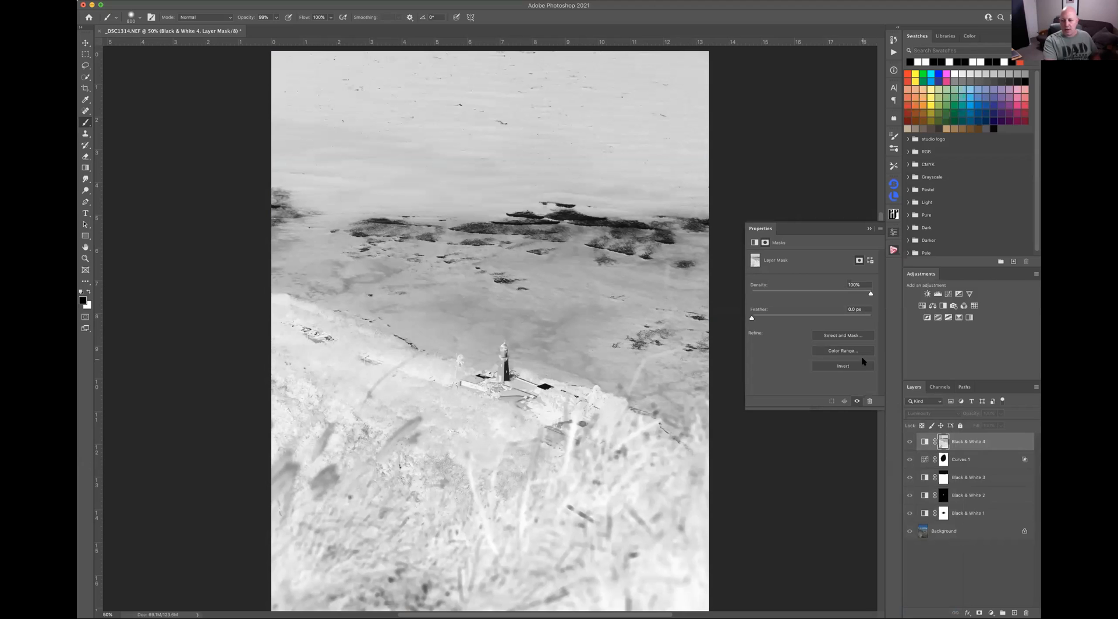
left_click(848, 366)
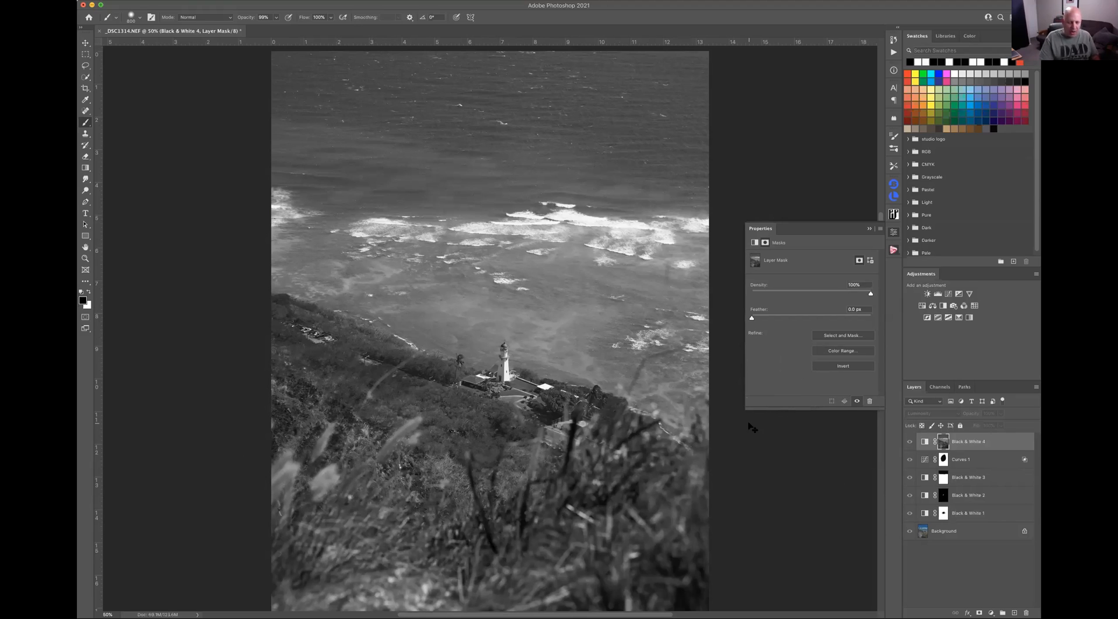
Try a Levels adjustment on the mask with black input 85 and white input 173
key("ctrl+l")
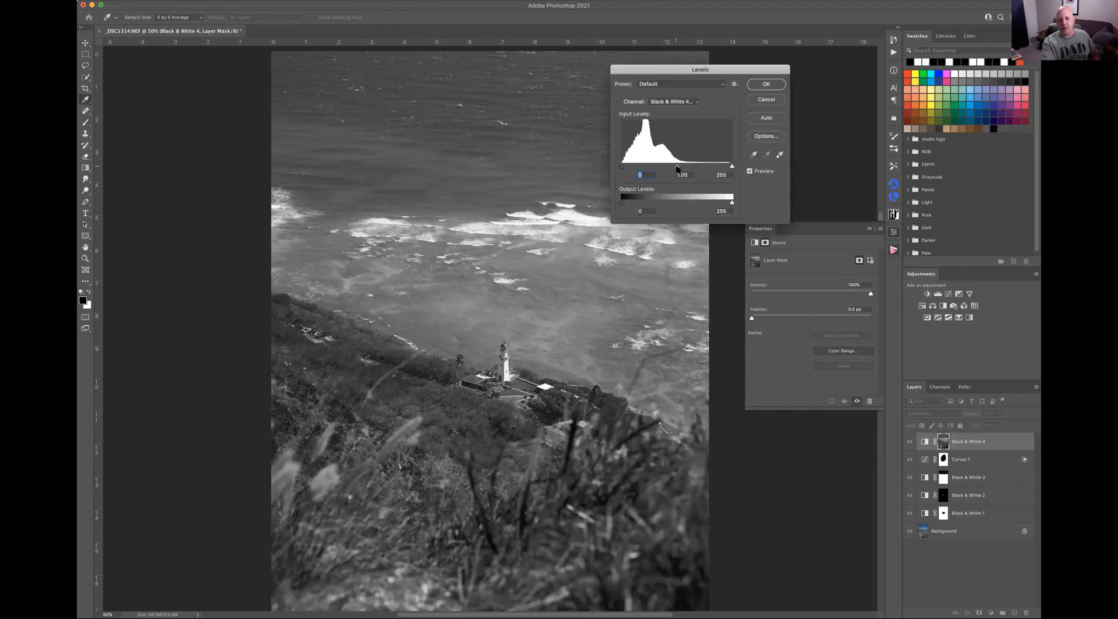
left_click_drag(732, 166, 696, 167)
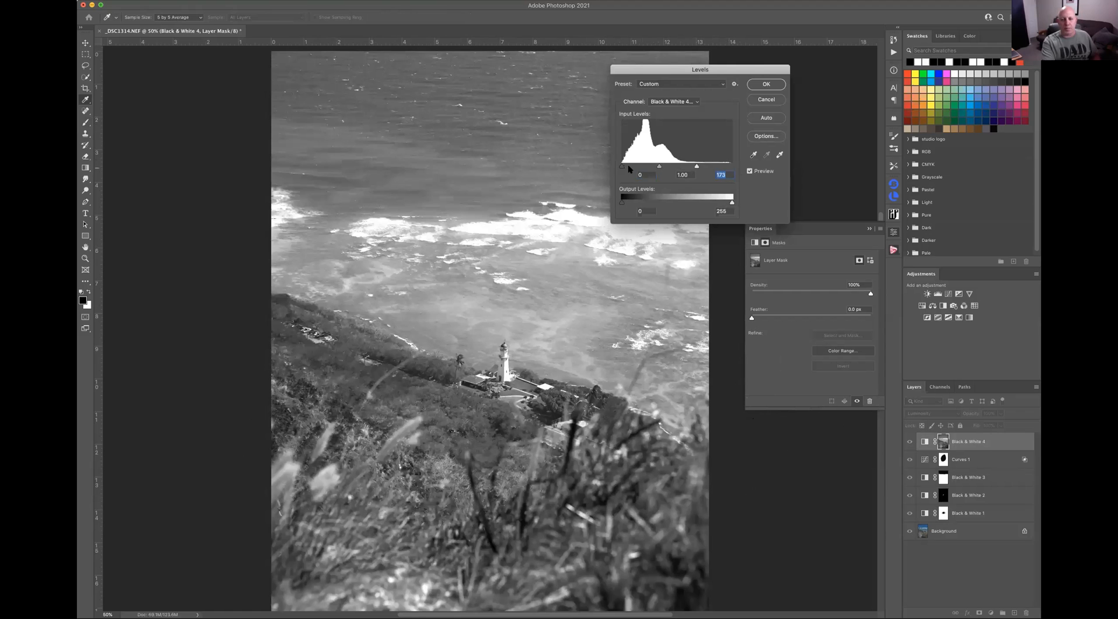
left_click_drag(622, 166, 659, 170)
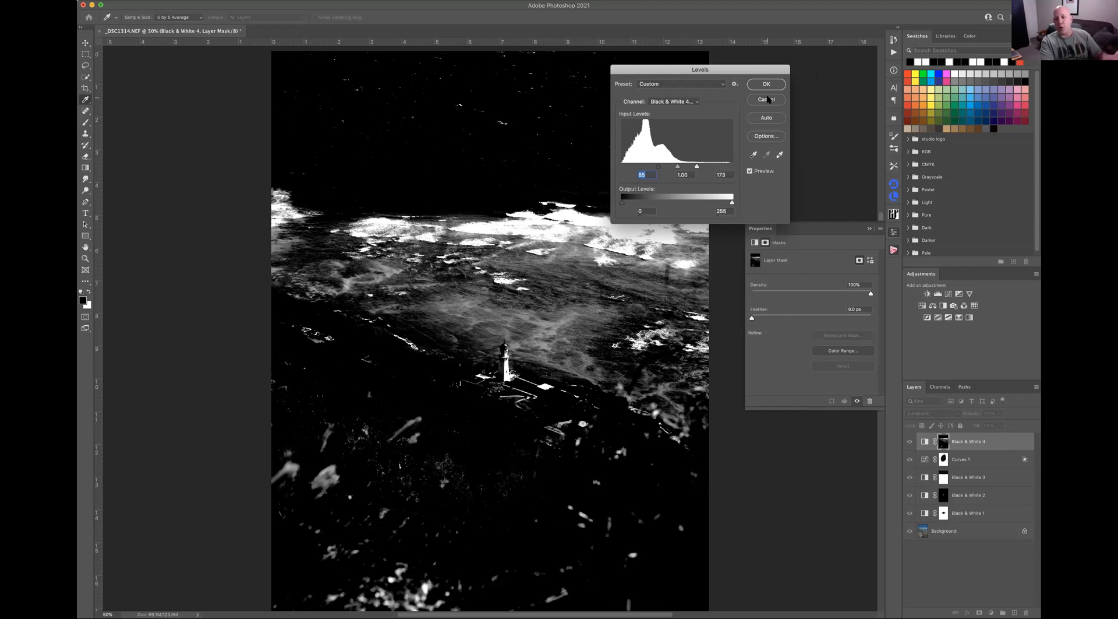
key("Return")
key("b")
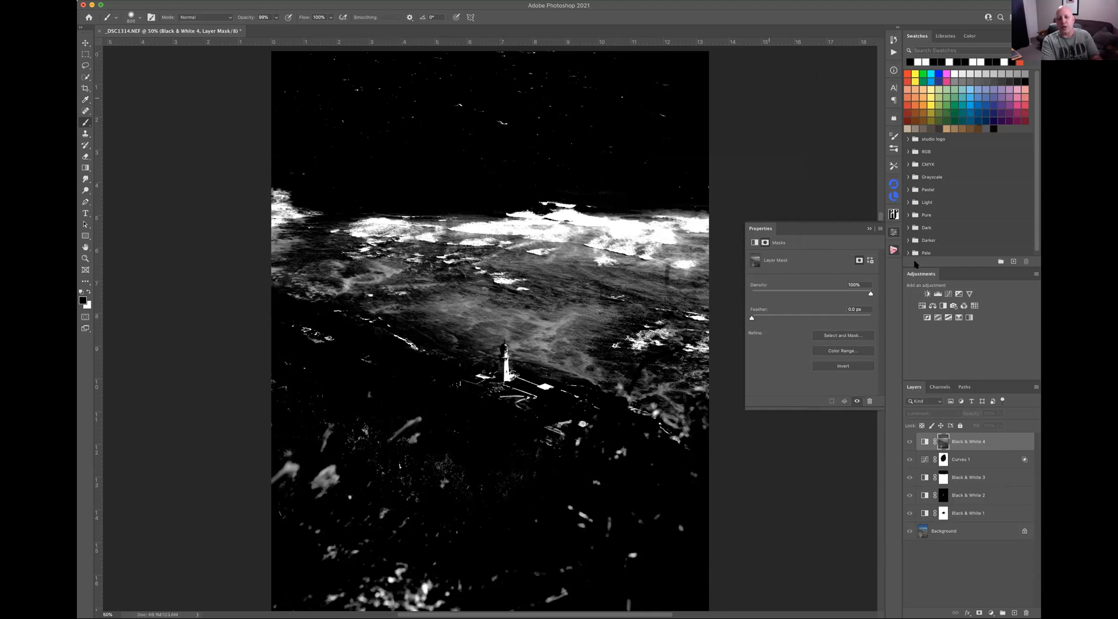
Add a Levels adjustment layer above the fourth Black & White layer
left_click(943, 442, "alt")
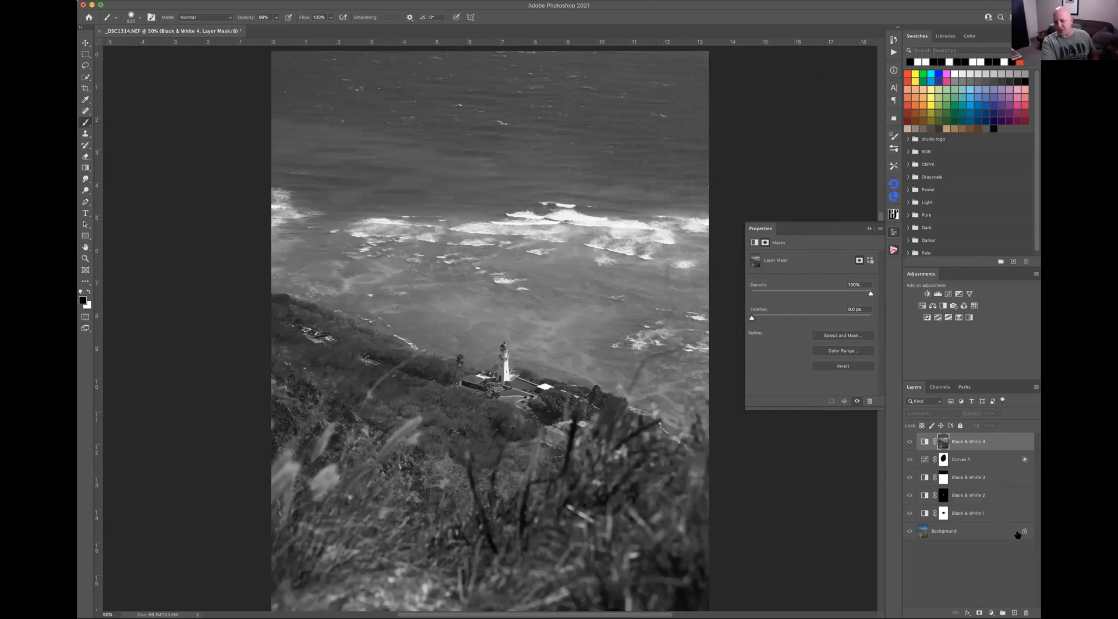
left_click(992, 612)
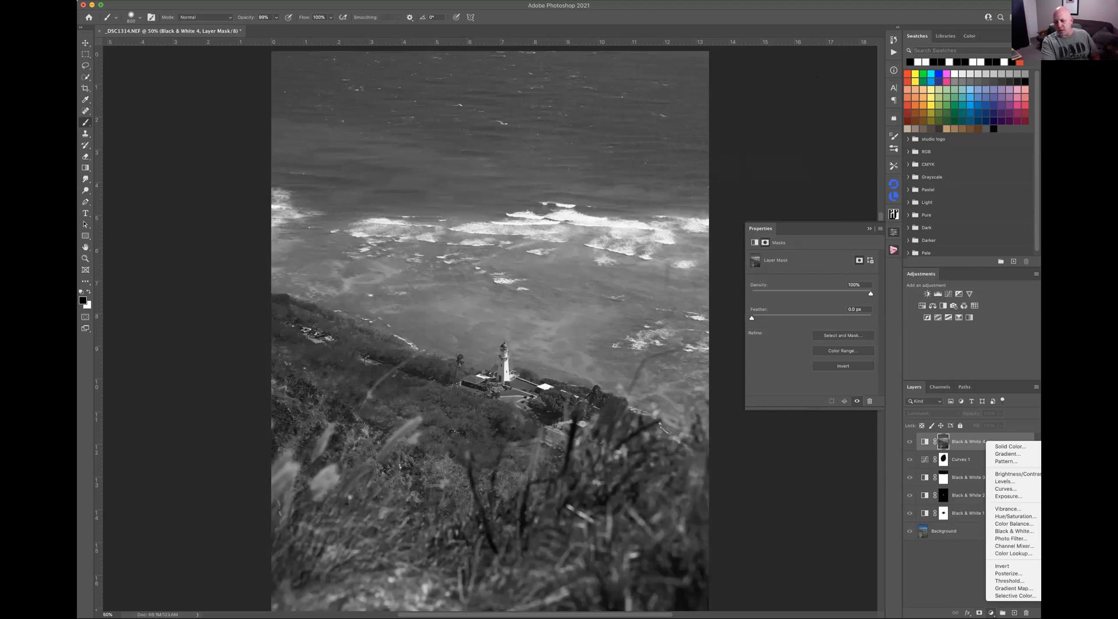
left_click(1012, 483)
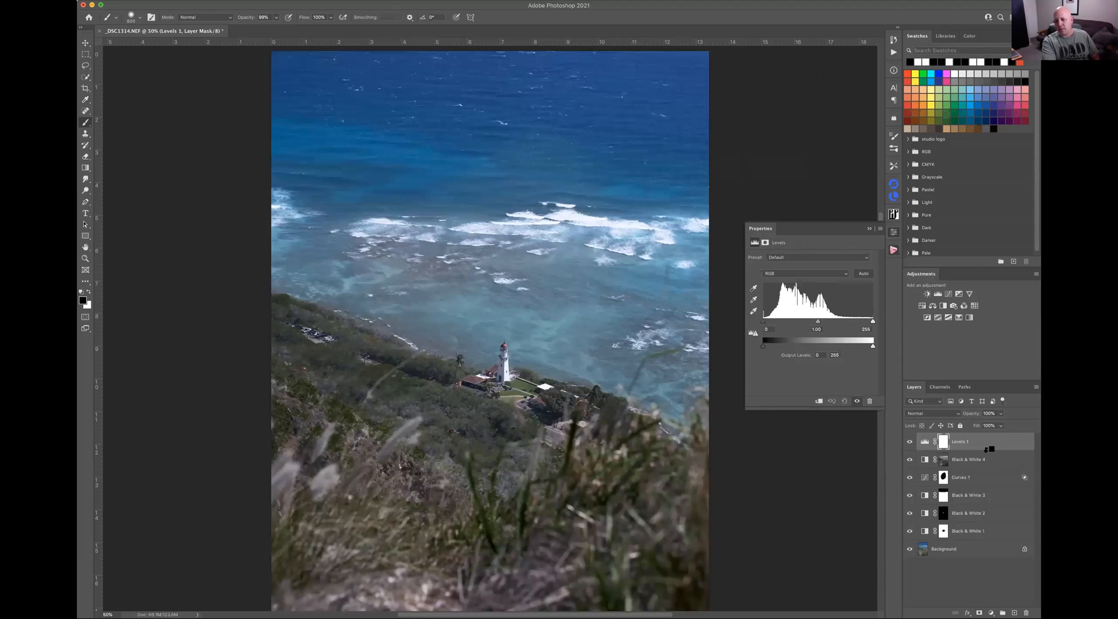
Clip the Levels layer to the fourth Black & White layer and set its input levels to 96, 0.67 and 199
left_click(990, 449, "alt")
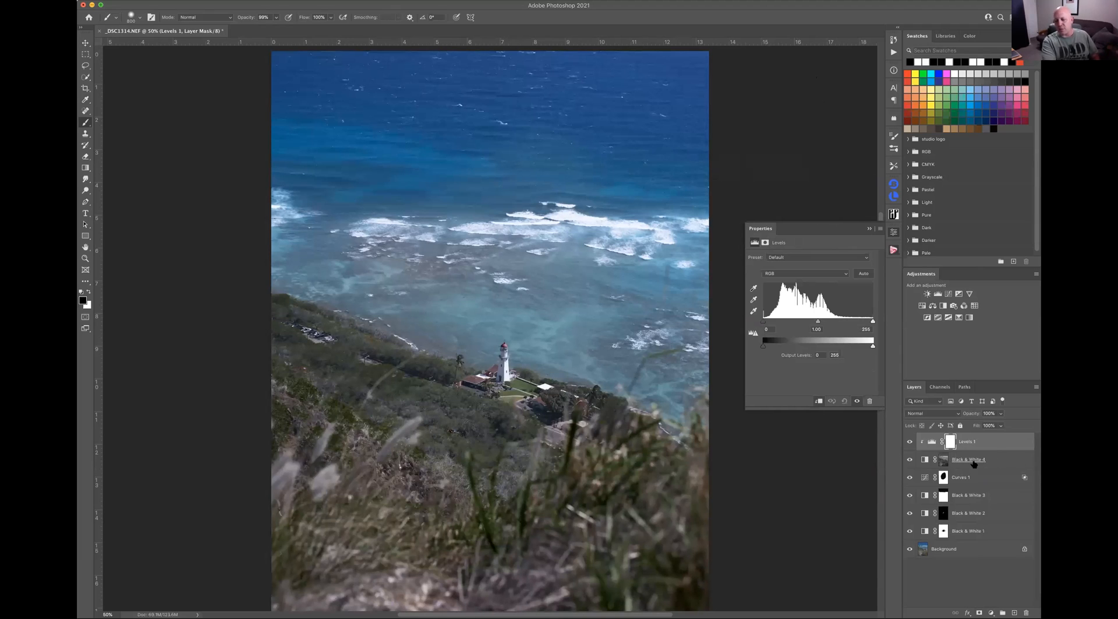
left_click(931, 443)
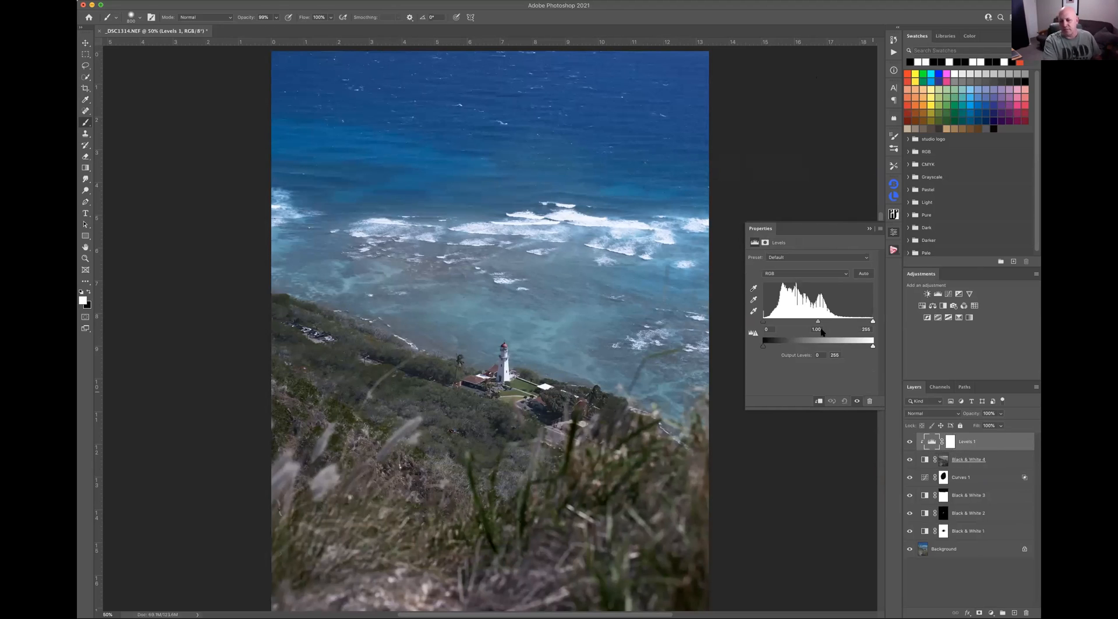
left_click_drag(873, 320, 848, 321)
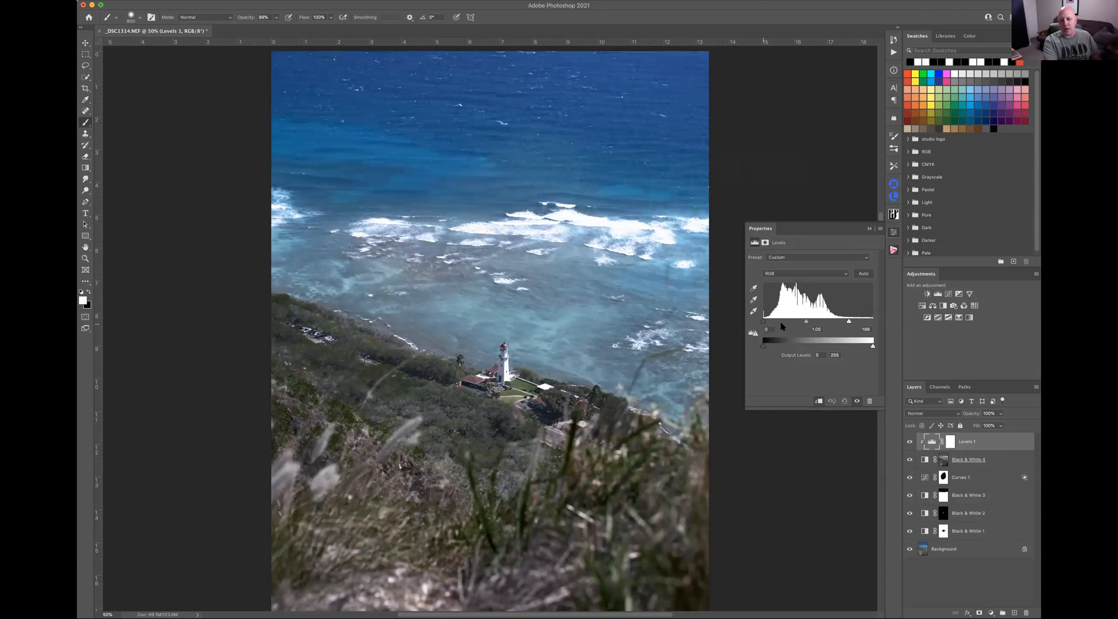
left_click_drag(783, 325, 799, 327)
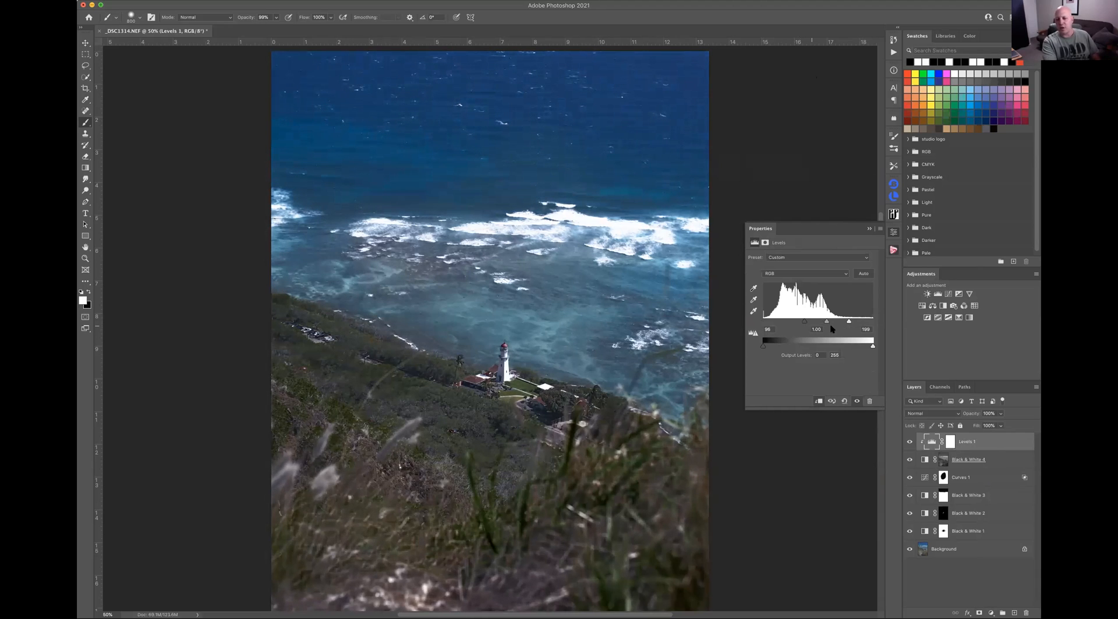
left_click_drag(827, 322, 836, 325)
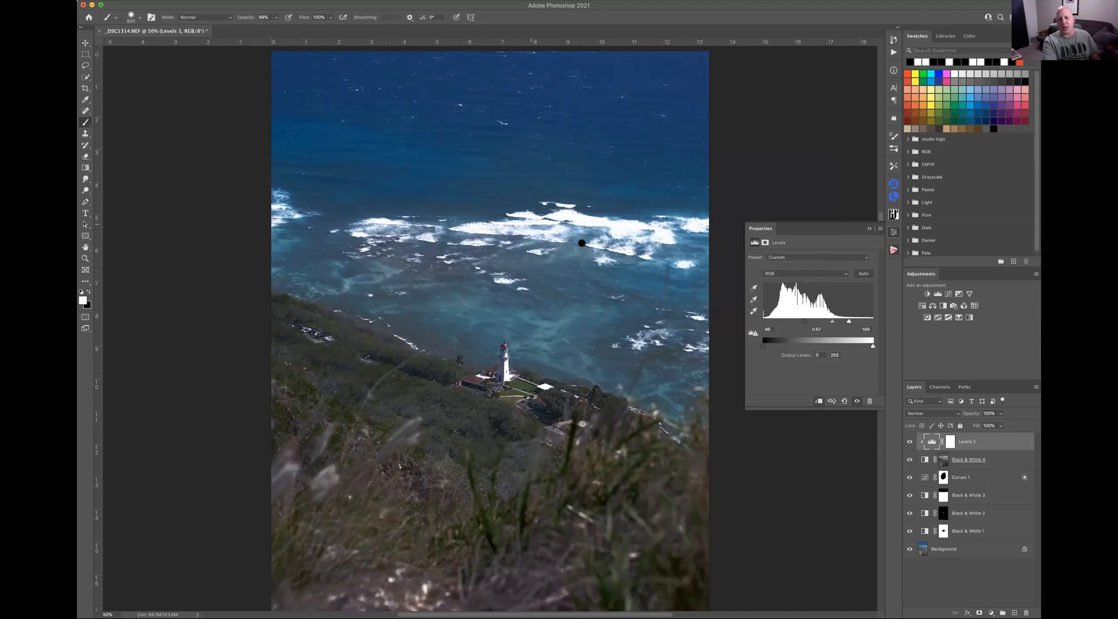
Group the Levels and fourth Black & White layers, and paint black over the grassy hillside on a new group mask
left_click(995, 460, "shift")
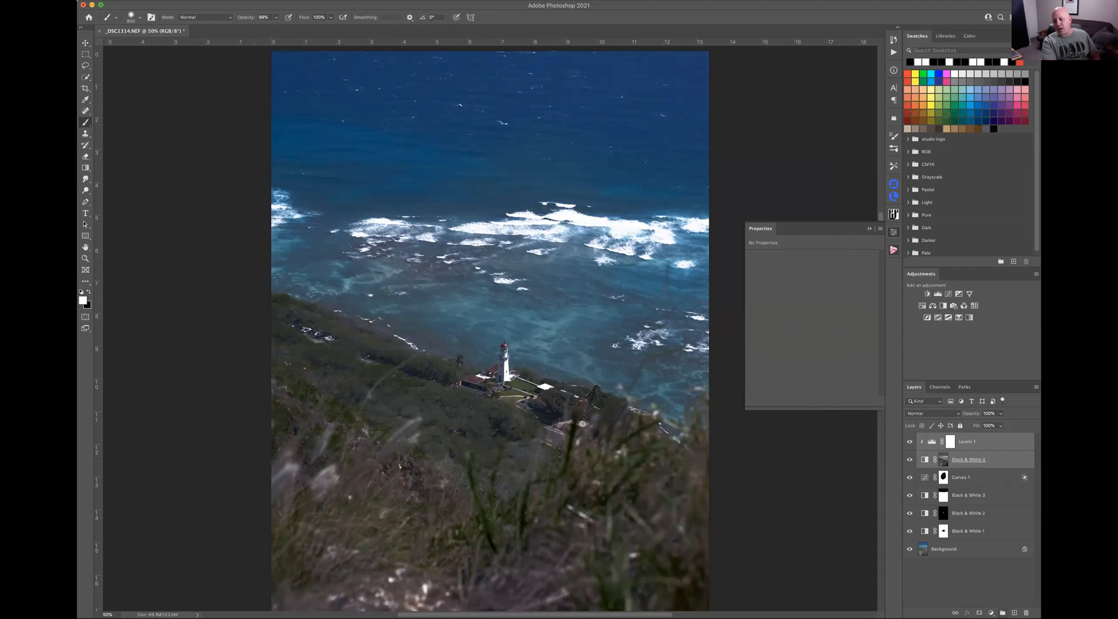
left_click(1002, 612)
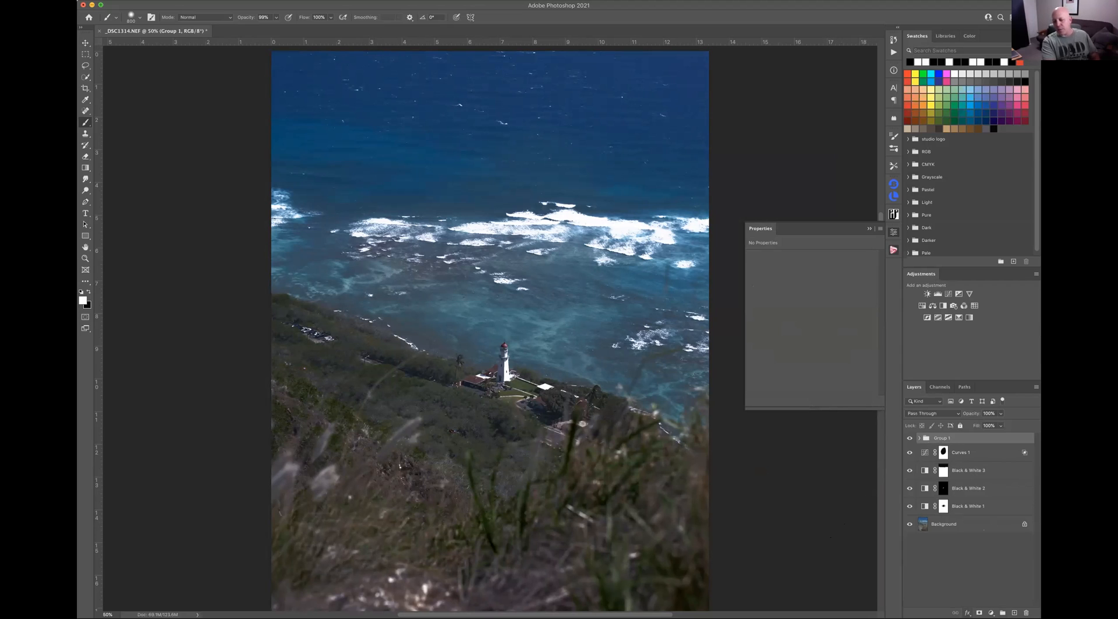
left_click(979, 612)
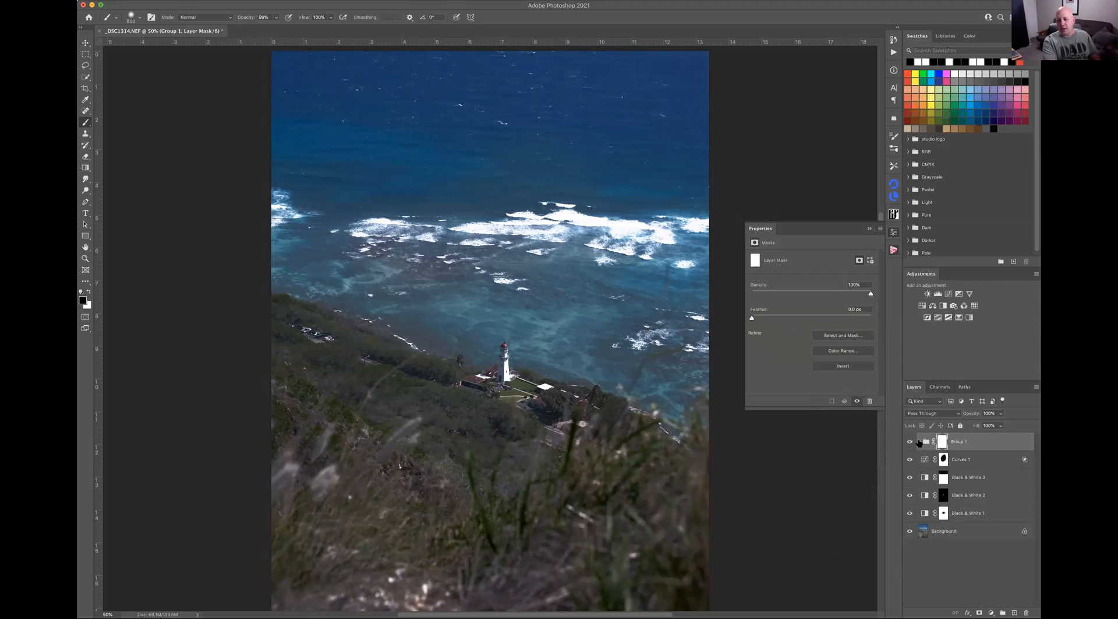
left_click(919, 441)
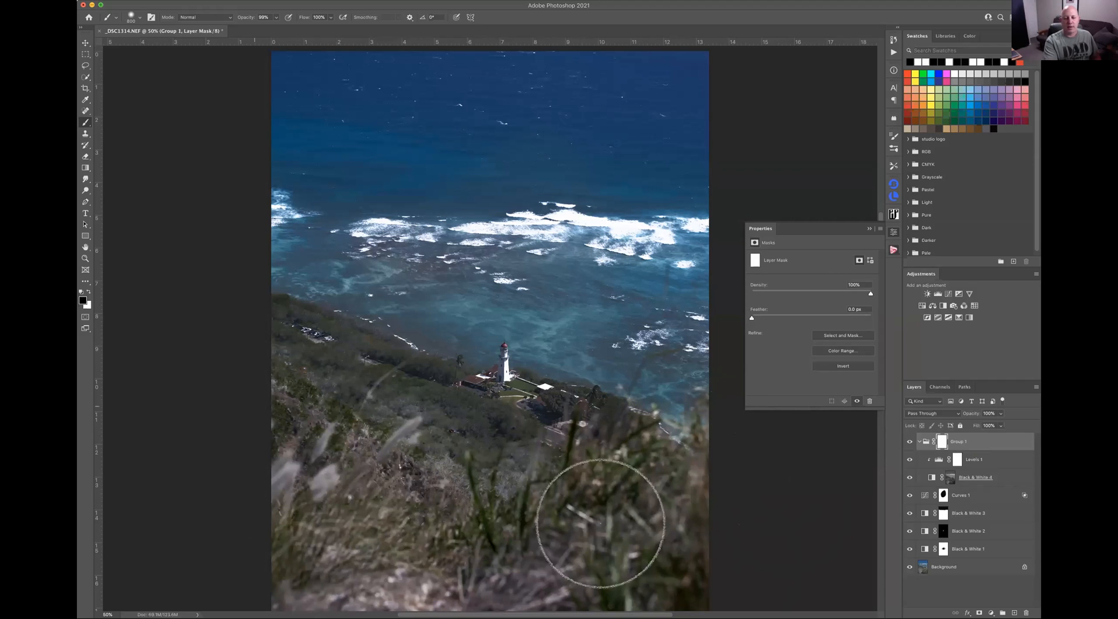
mouse_move(713, 459)
left_mouse_down()
mouse_move(556, 566)
mouse_move(51, 542)
mouse_move(302, 607)
mouse_move(408, 613)
left_mouse_up()
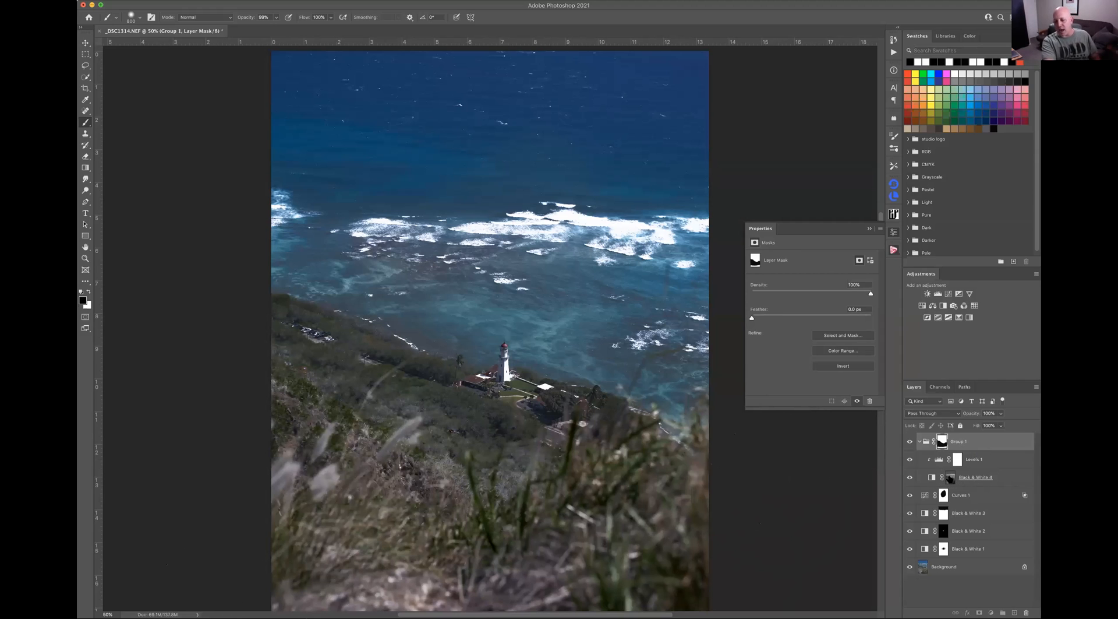
With the Levels layer hidden, set the fourth Black & White layer's Cyans to 114, Blues to -81 and Magentas to 134
left_click(951, 477)
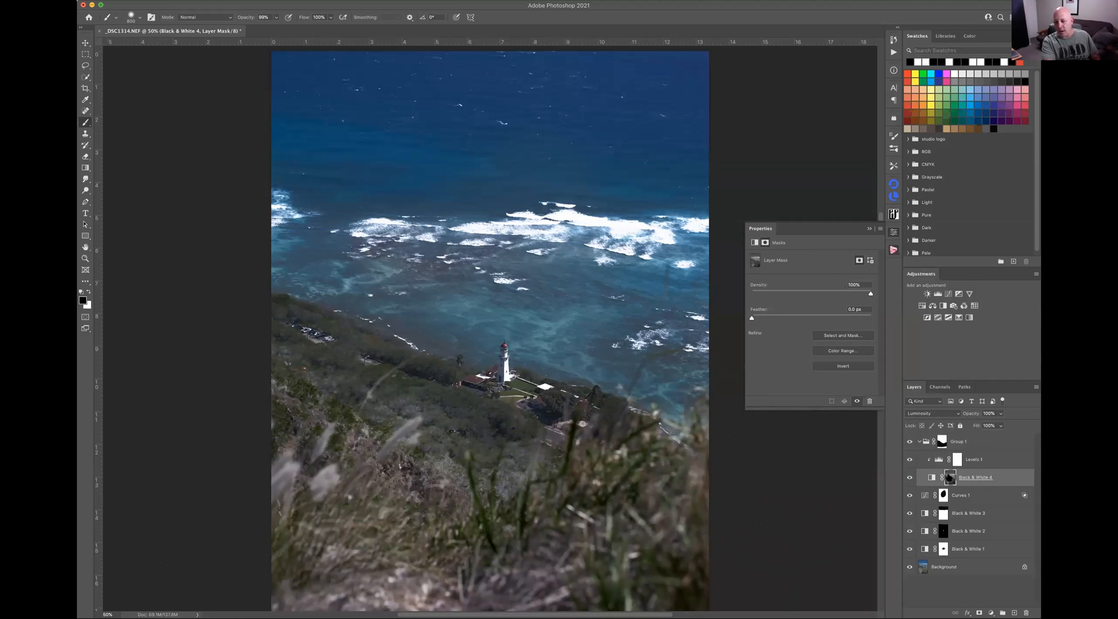
left_click(931, 477)
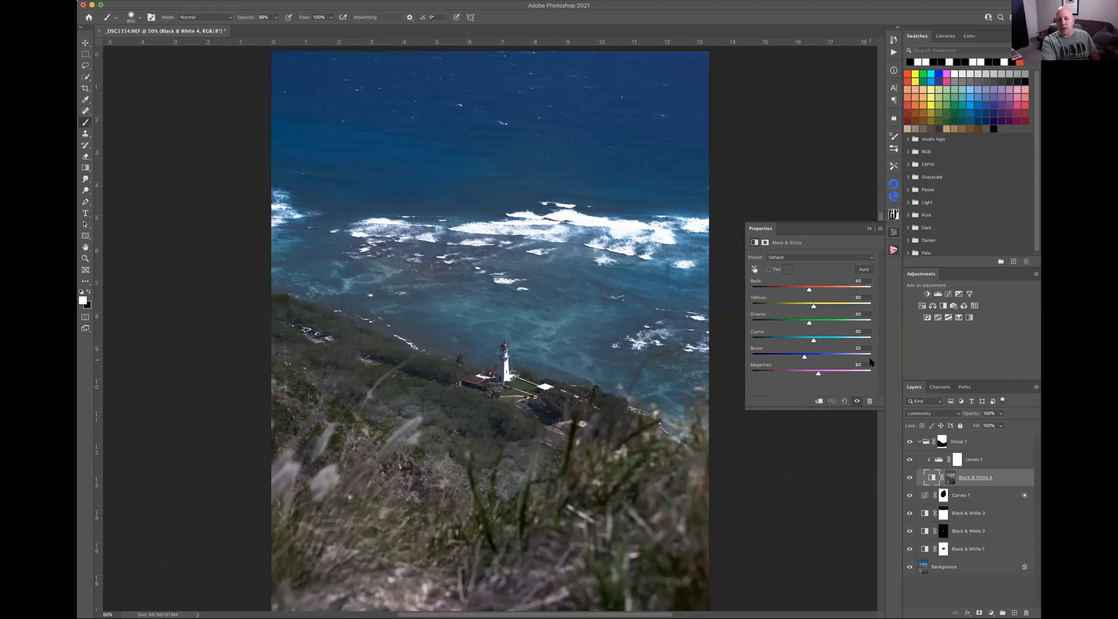
left_click_drag(871, 340, 837, 338)
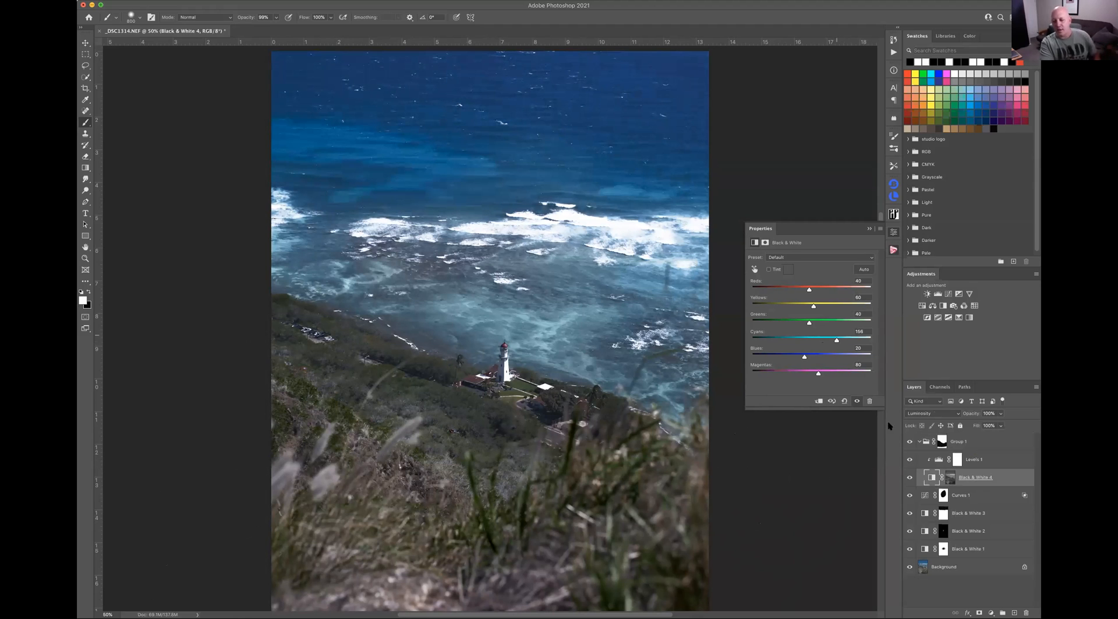
left_click(909, 460)
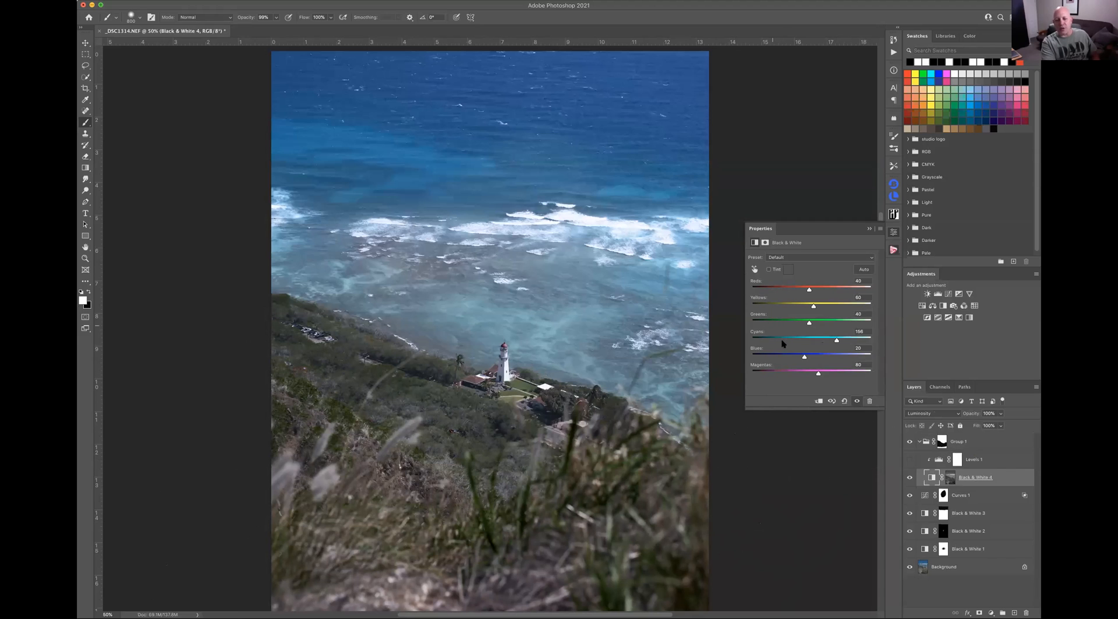
left_click_drag(824, 341, 837, 375)
left_click(864, 357)
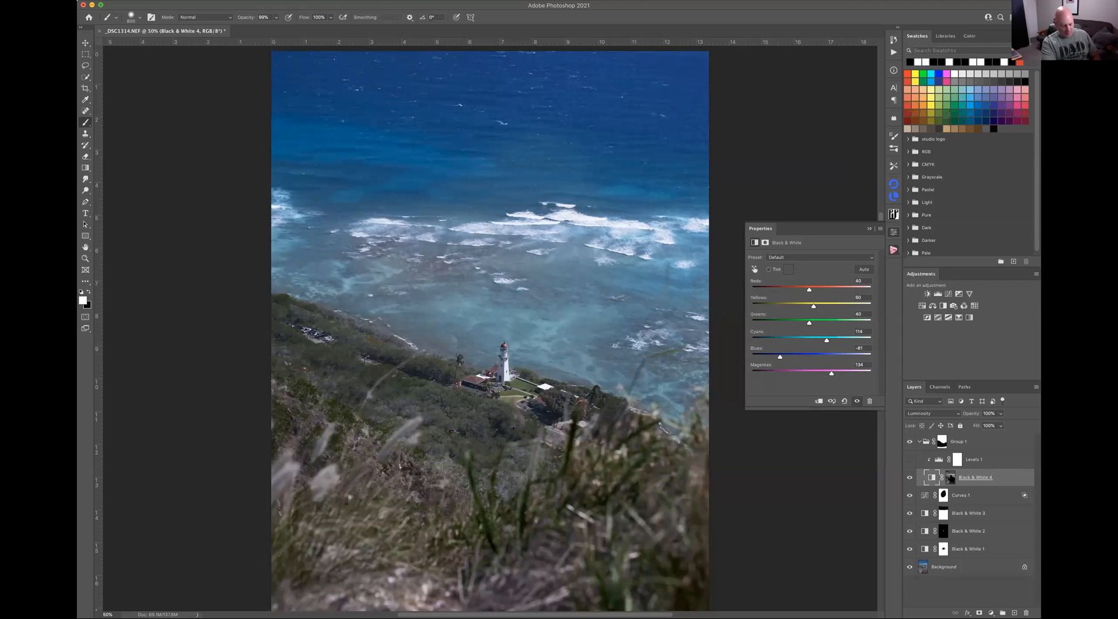
Inspect the fourth Black & White layer's mask on its own and make the Levels layer visible again
left_click(950, 477, "alt")
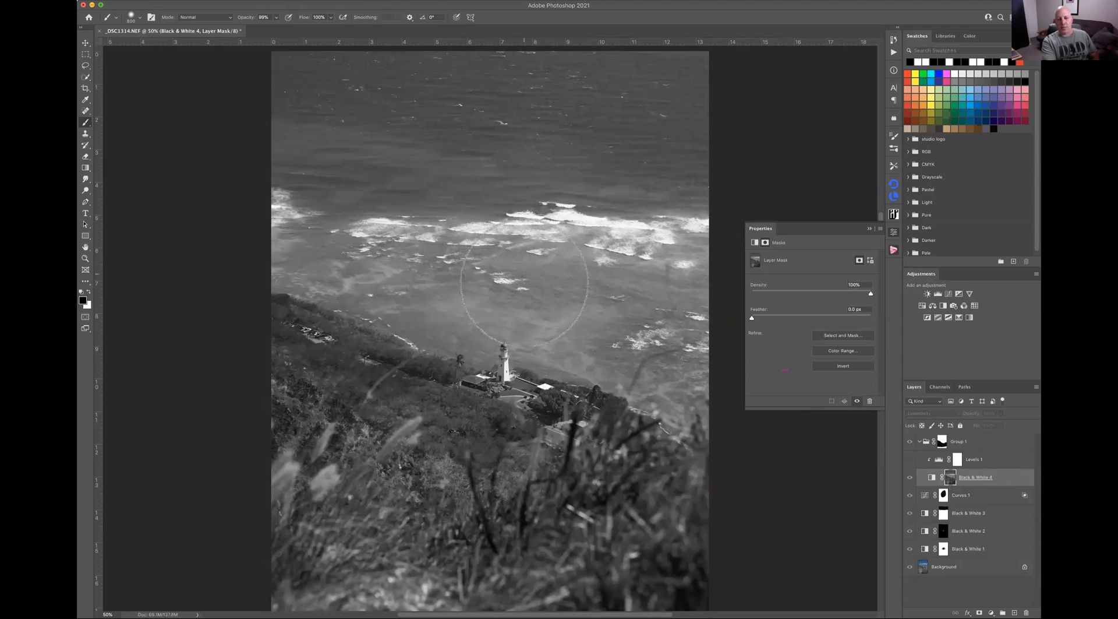
left_click(910, 460)
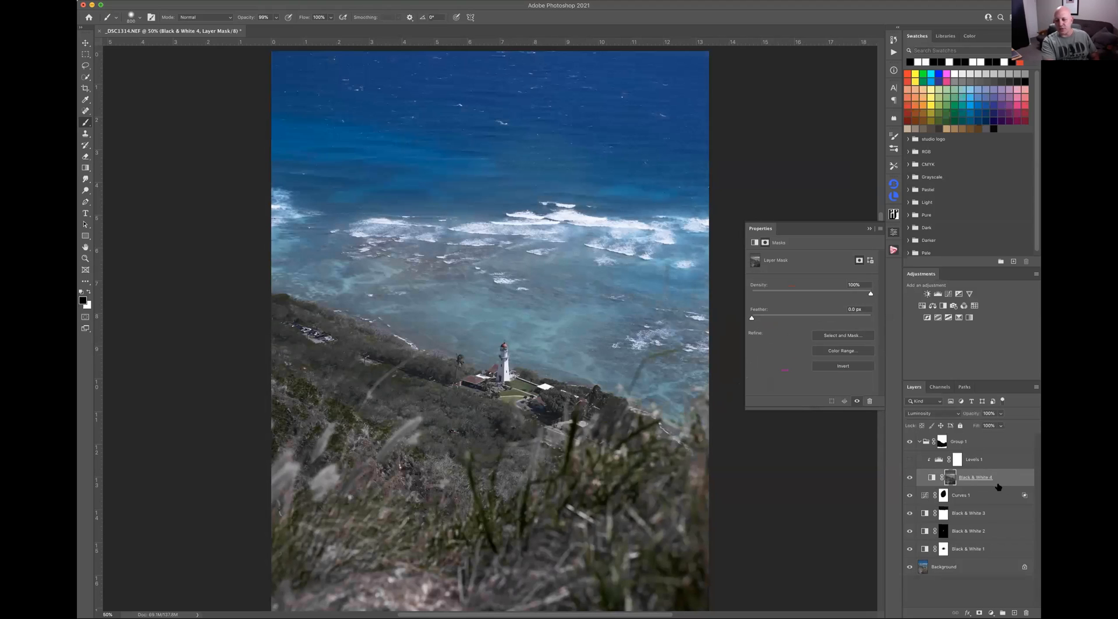
left_click(911, 460)
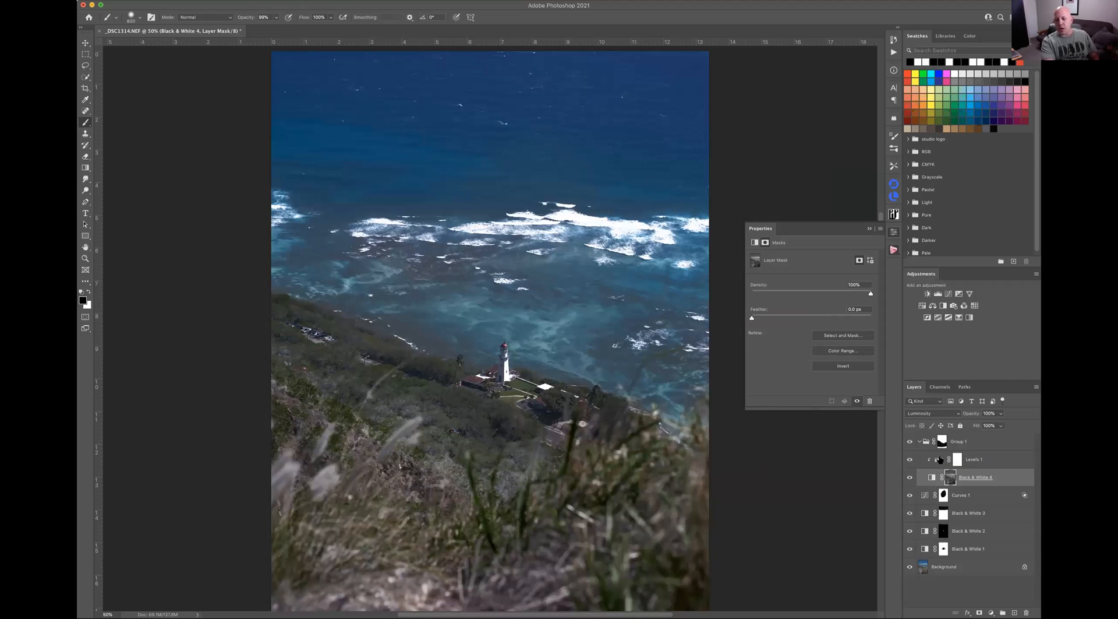
Fade the Levels layer out of the highlights with Blend If, splitting This Layer's white slider from about 188
left_click(939, 459)
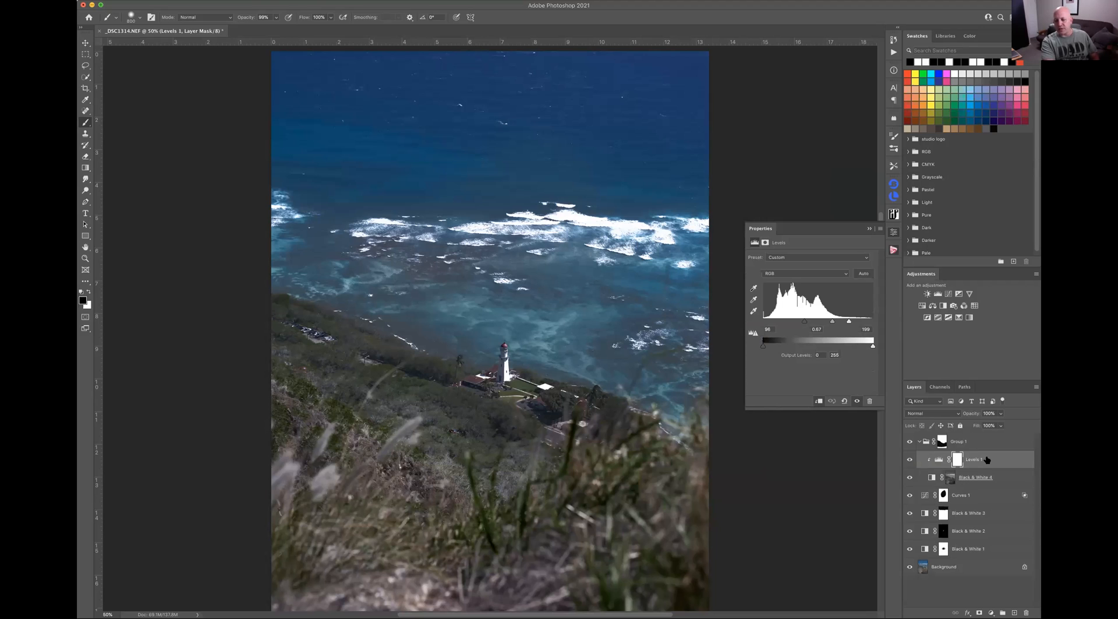
double_click(987, 459)
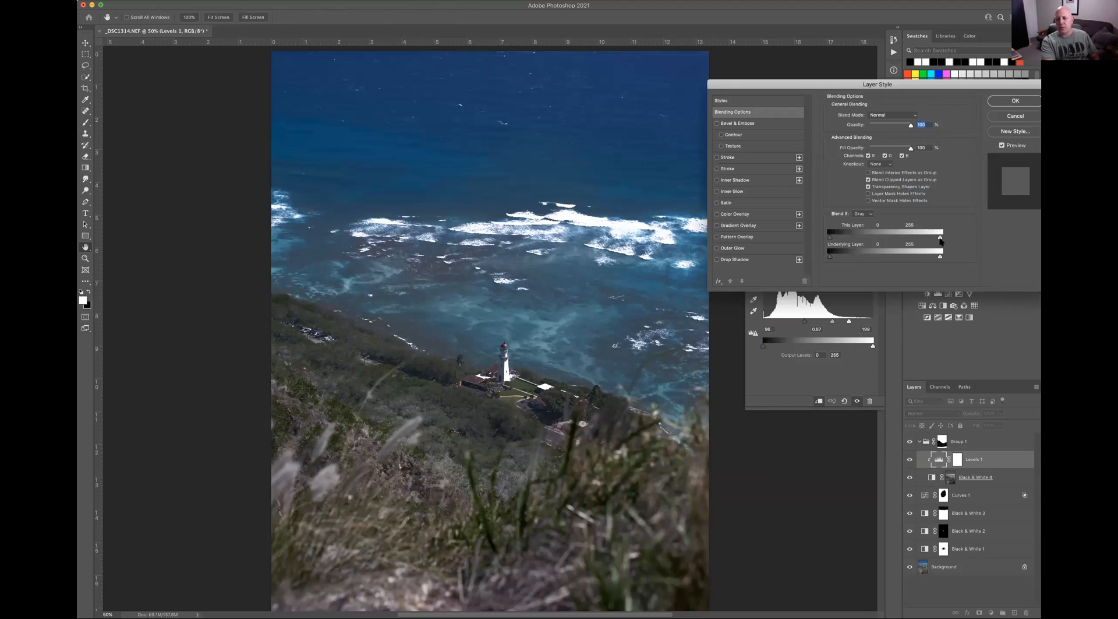
mouse_move(913, 238)
left_mouse_down()
mouse_move(875, 238)
mouse_move(923, 246)
left_mouse_up()
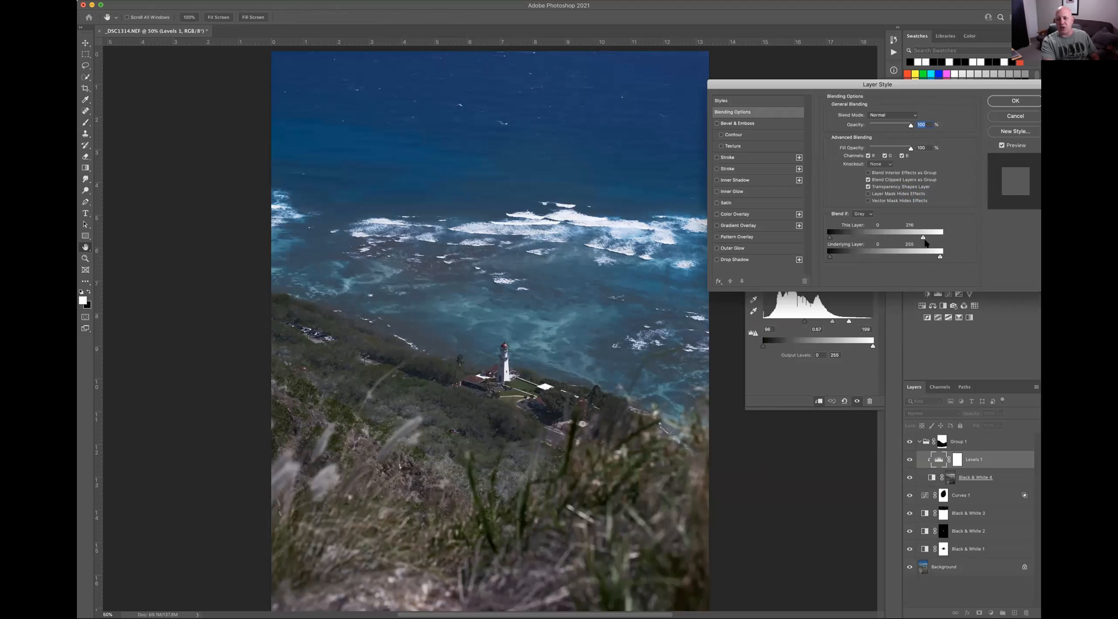
key("alt")
key("alt")
left_click_drag(923, 238, 912, 242)
left_click(1015, 100)
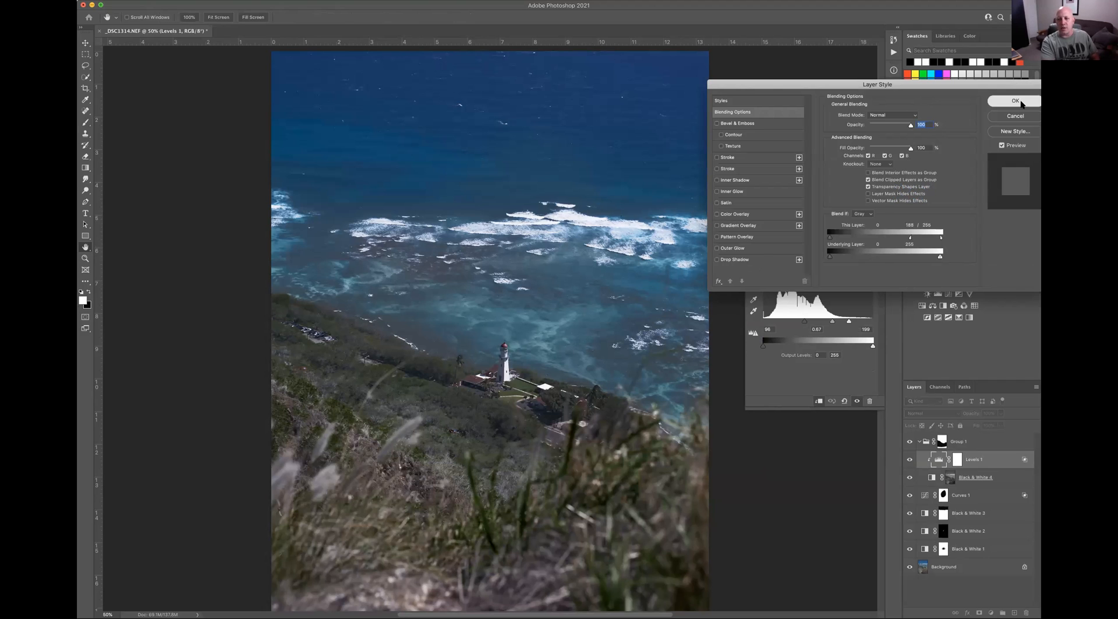
key("b")
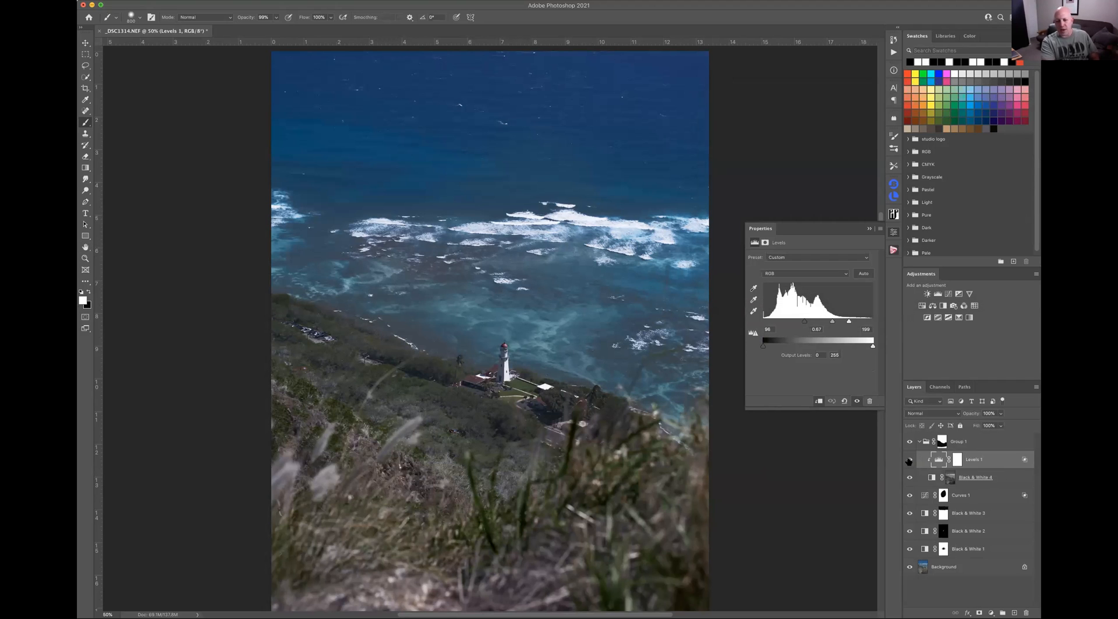
Compare the image with and without the Levels layer and examine the fourth Black & White layer's mask on its own
left_click(909, 460)
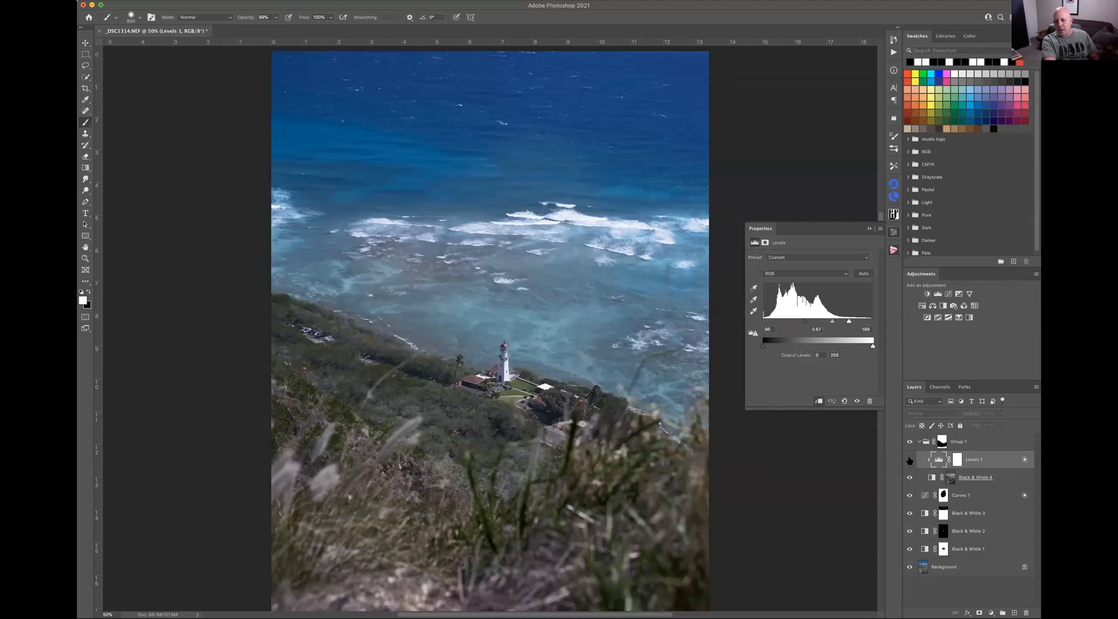
left_click(909, 460)
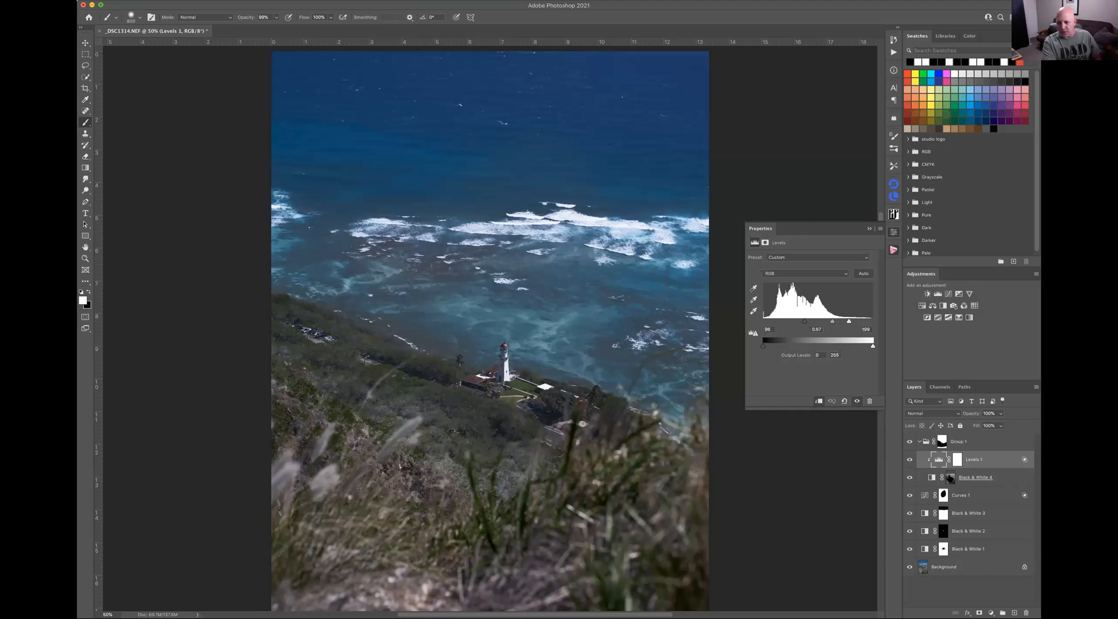
left_click(950, 478, "alt")
mouse_move(950, 476)
left_mouse_down()
mouse_move(979, 467)
mouse_move(950, 478)
mouse_move(956, 460)
left_mouse_up()
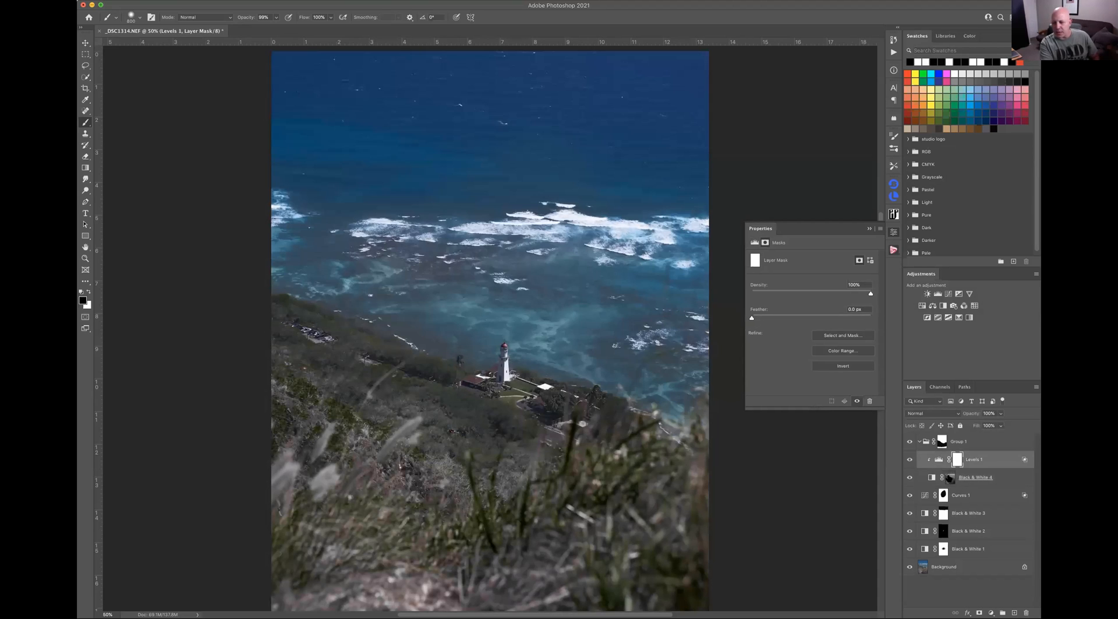
left_click(952, 477, "alt")
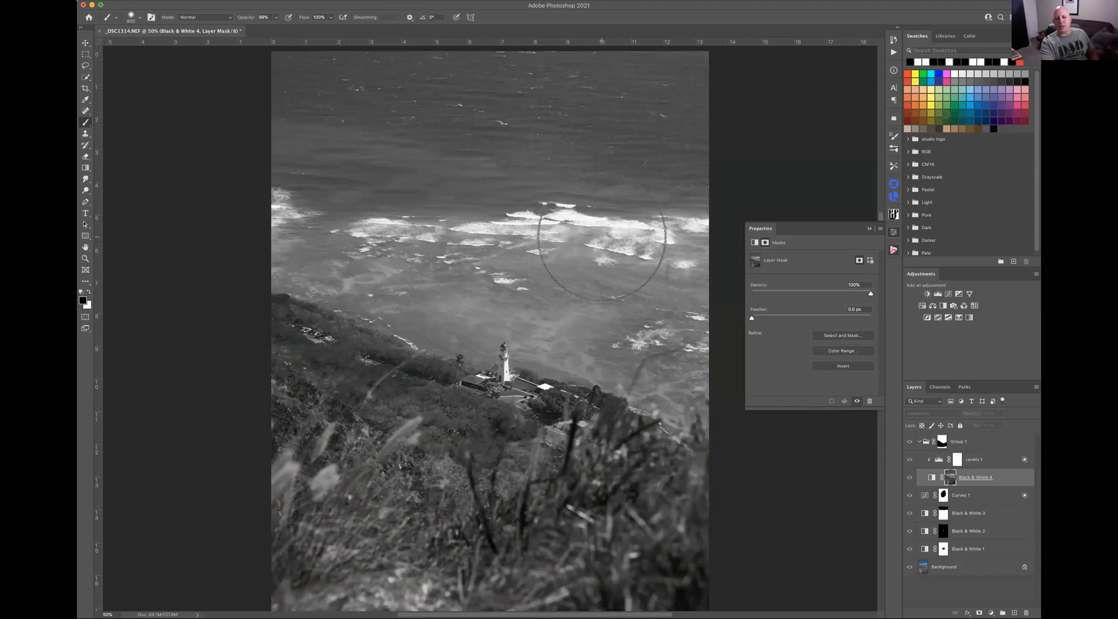
left_click(909, 461)
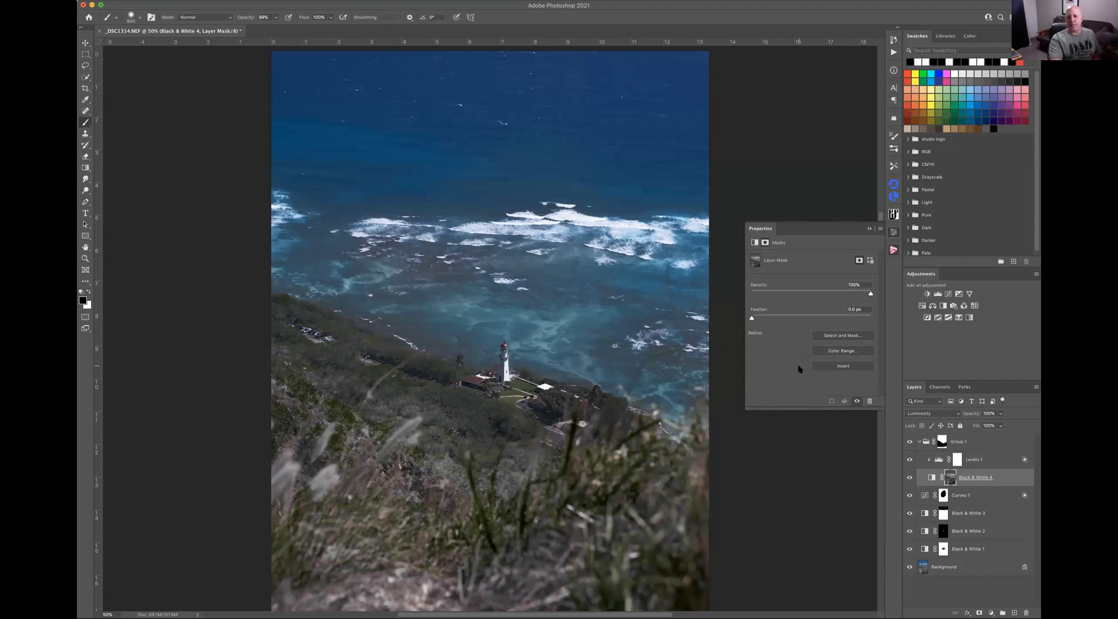
Collapse the layer group and review the settings of the Curves layer and the third Black & White layer
left_click(998, 463)
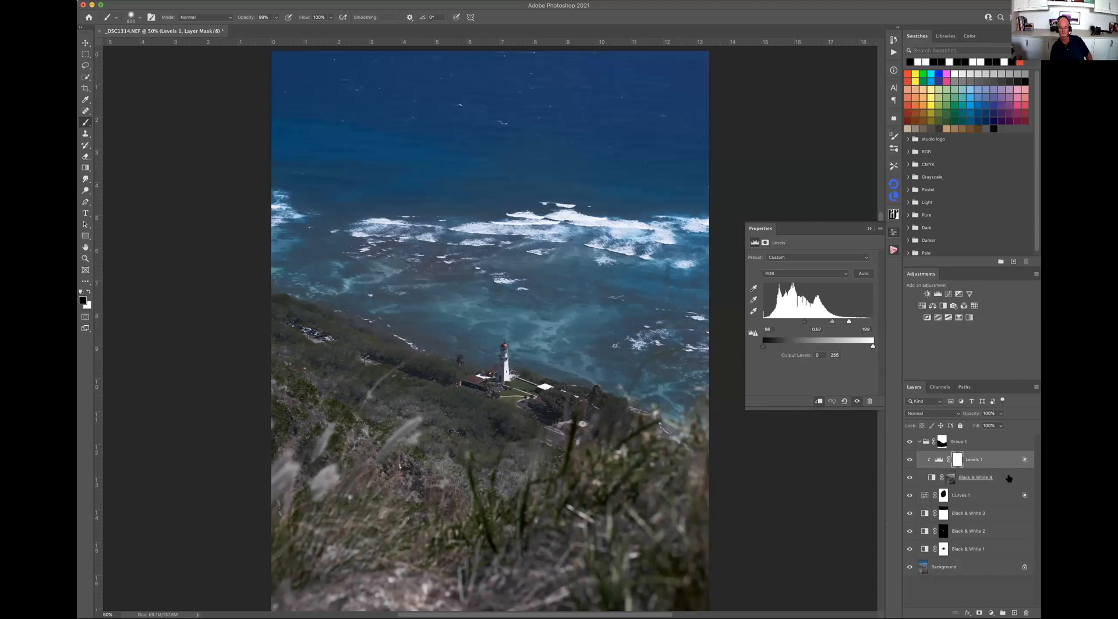
left_click(1010, 479)
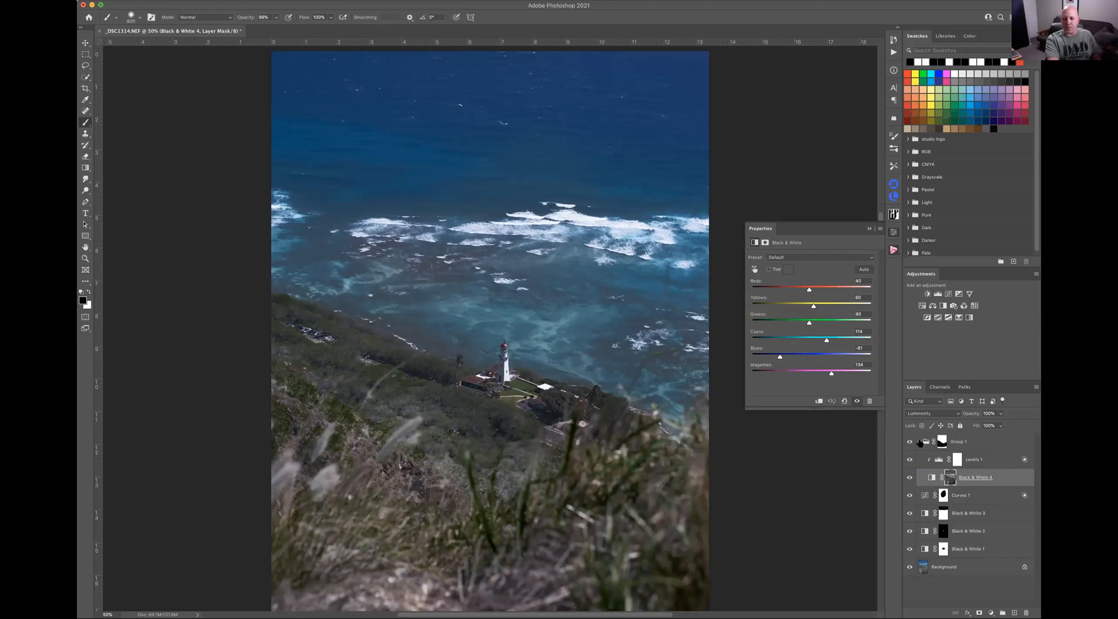
left_click(920, 442)
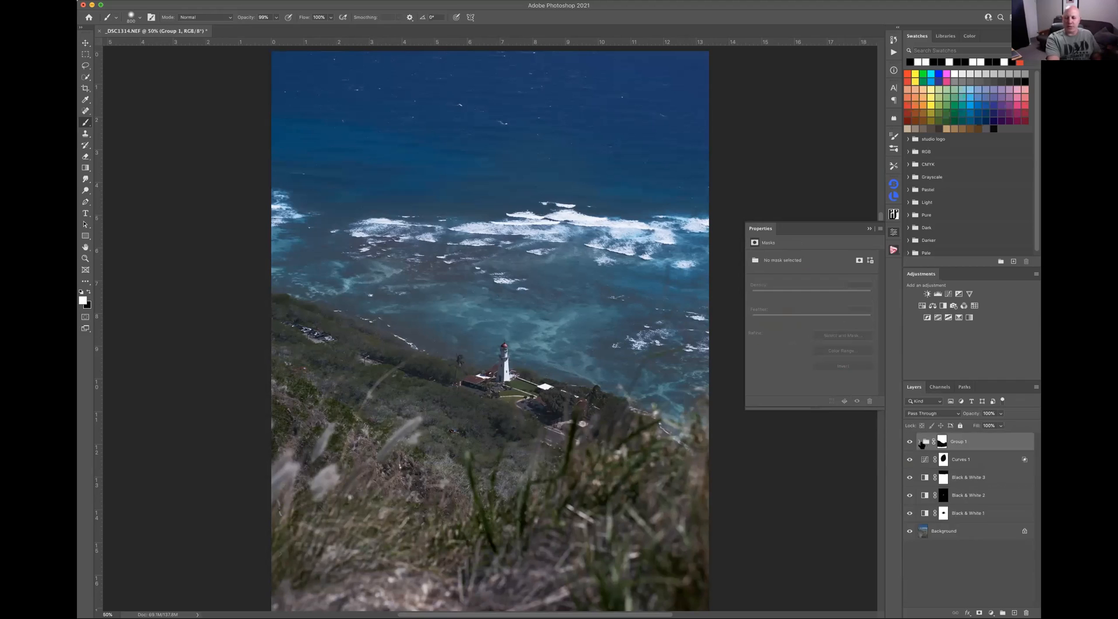
left_click(997, 460)
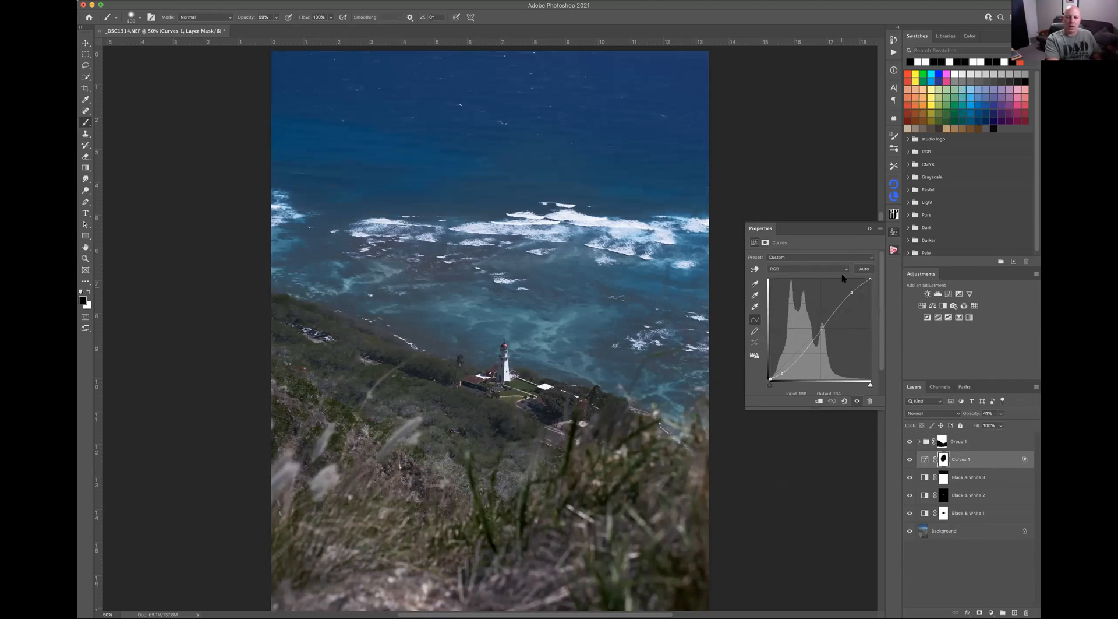
left_click(871, 229)
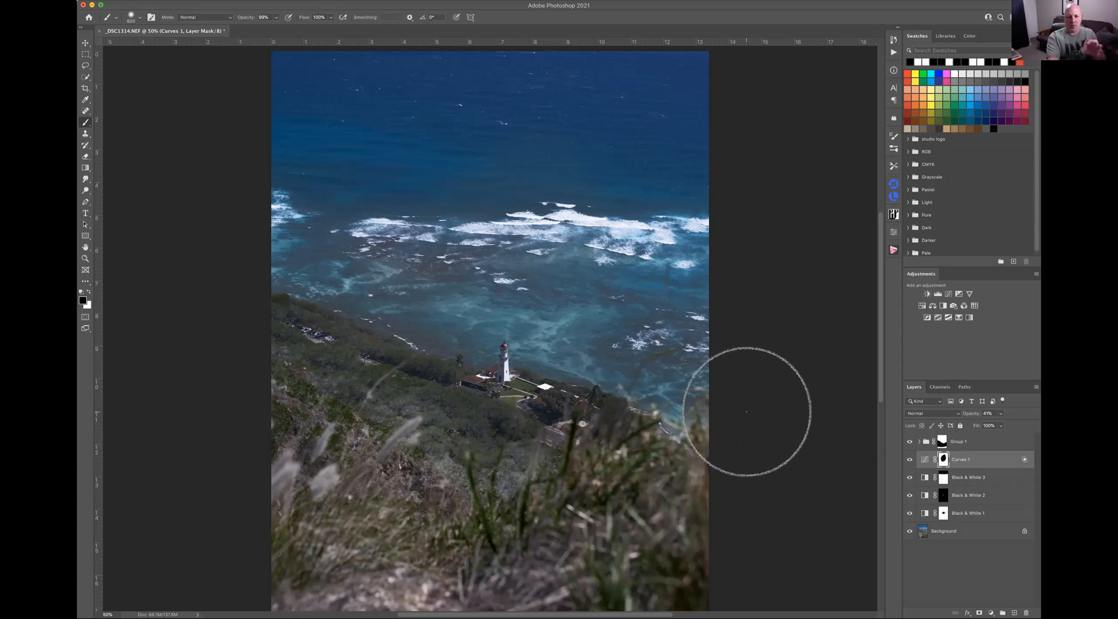
left_click(925, 478)
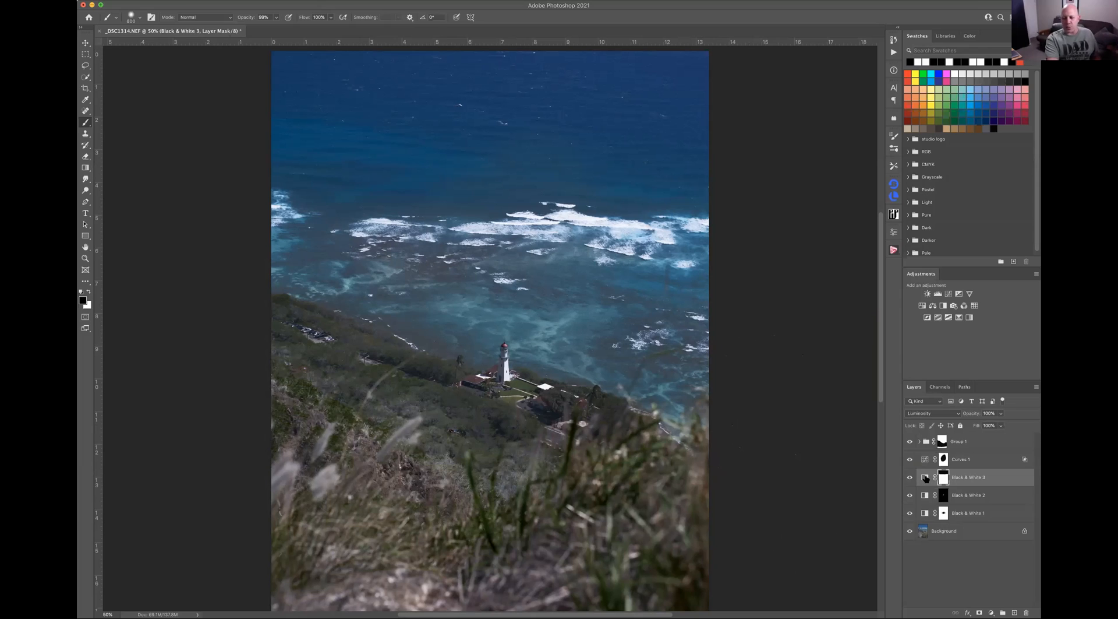
double_click(926, 477)
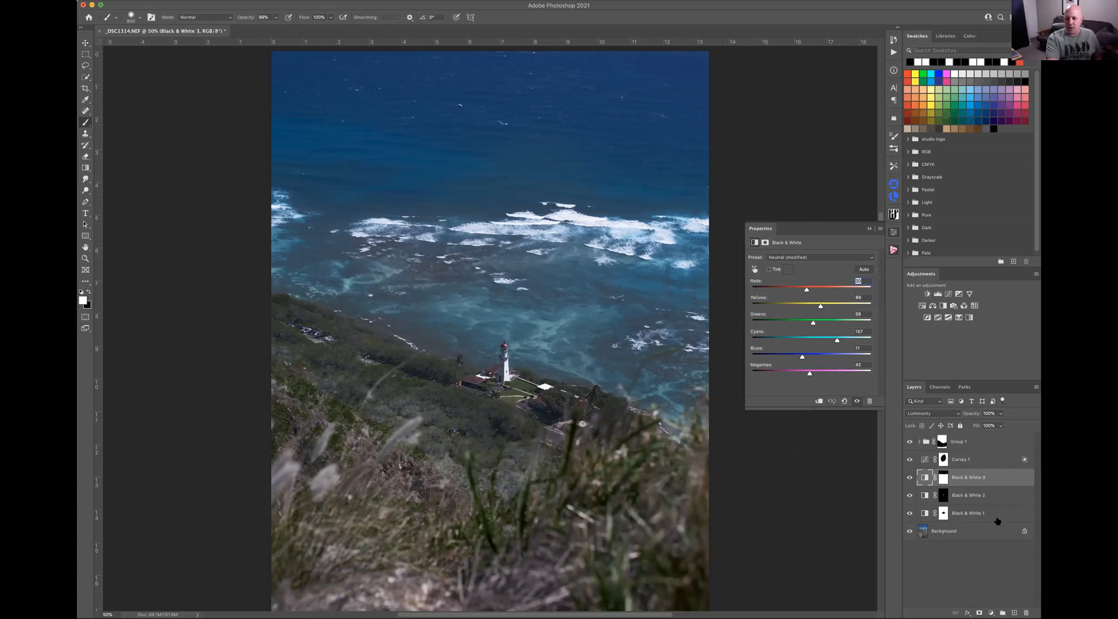
Review the settings of the second and first Black & White layers
left_click(970, 497)
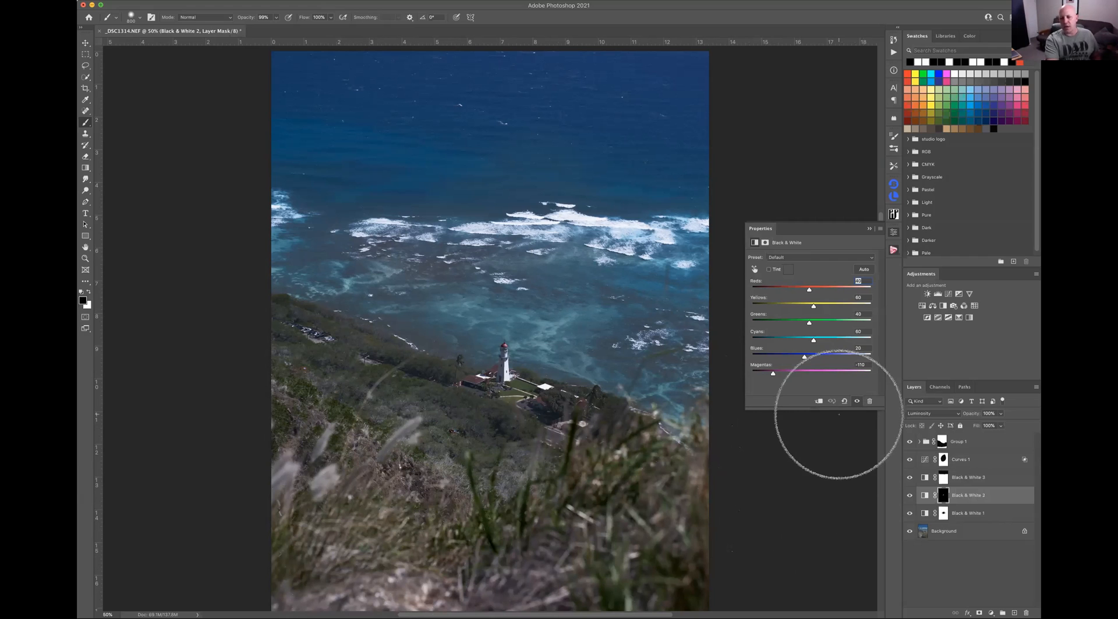
left_click(987, 512)
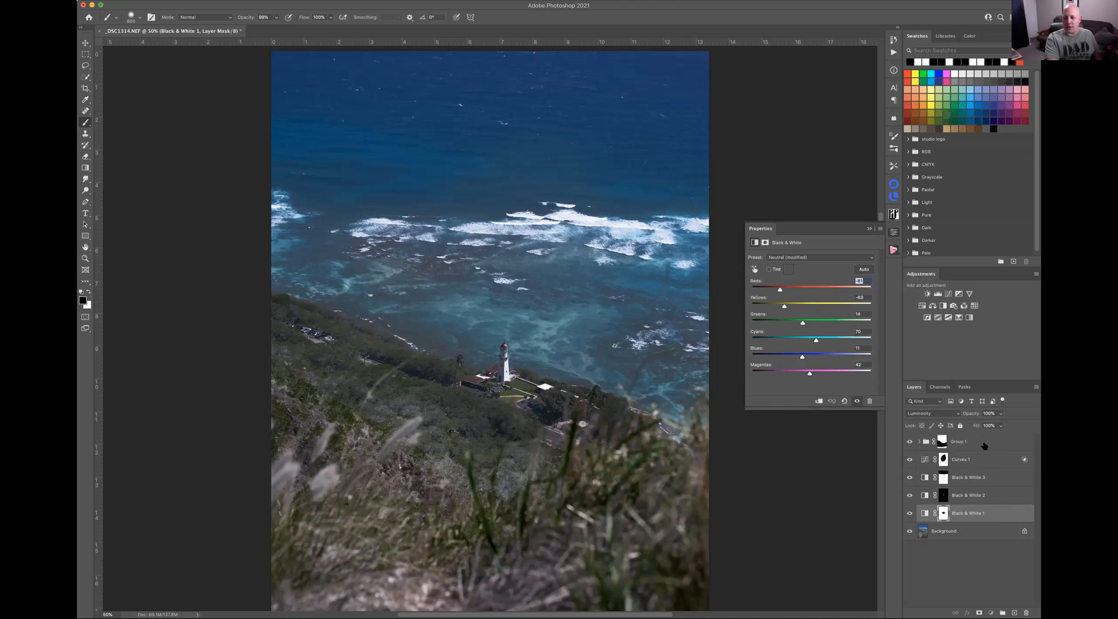
Add a Black & White adjustment layer above the layer group and give it the Neutral preset
left_click(941, 442)
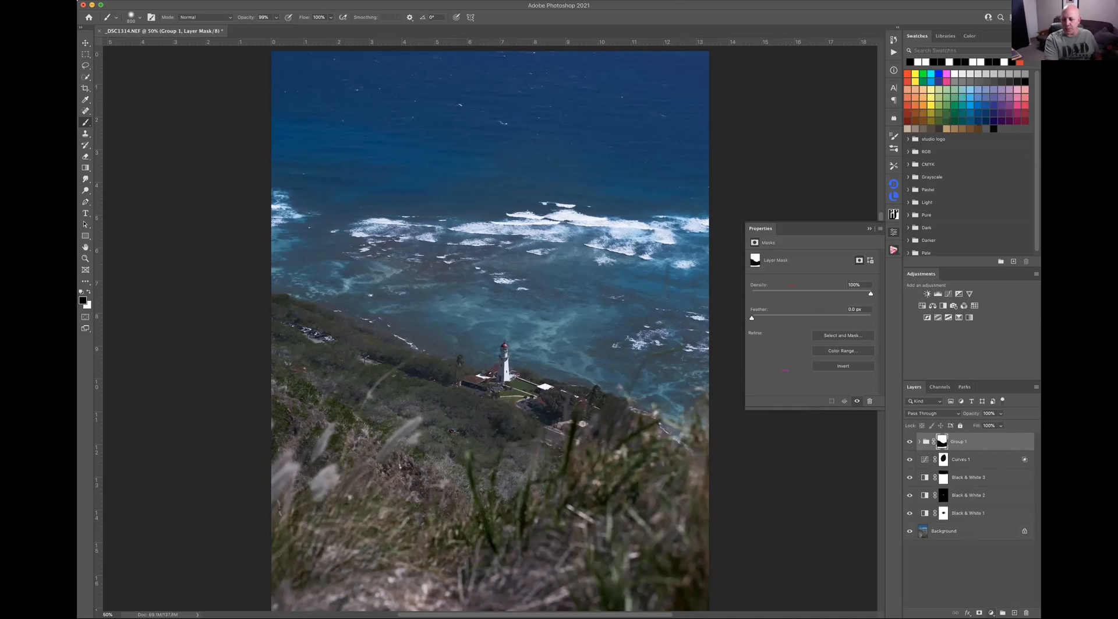
left_click(991, 612)
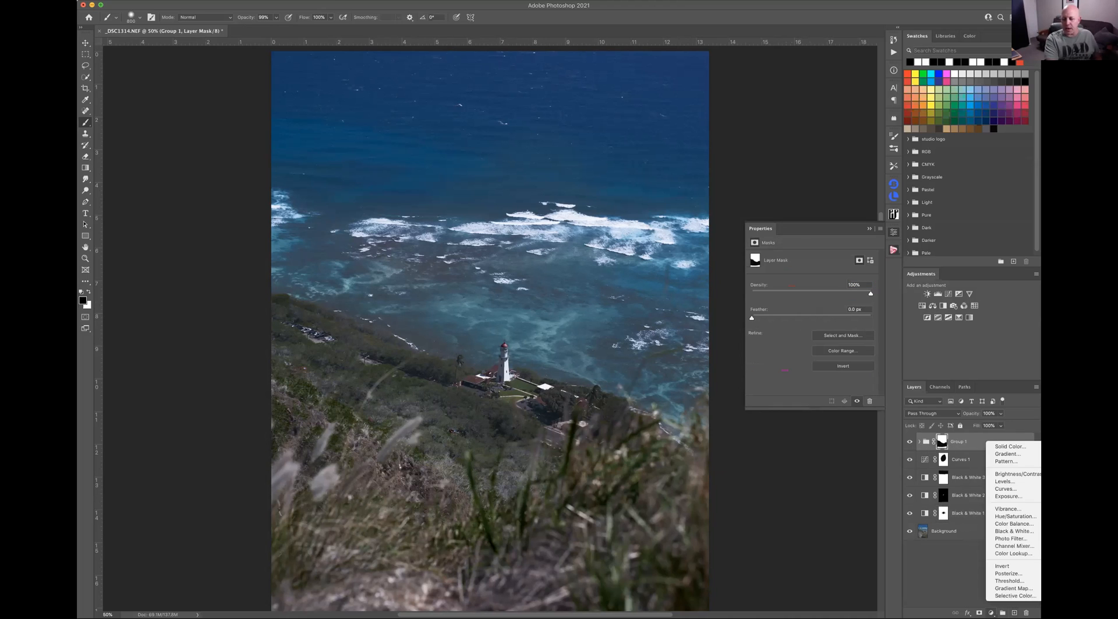
left_click(1006, 531)
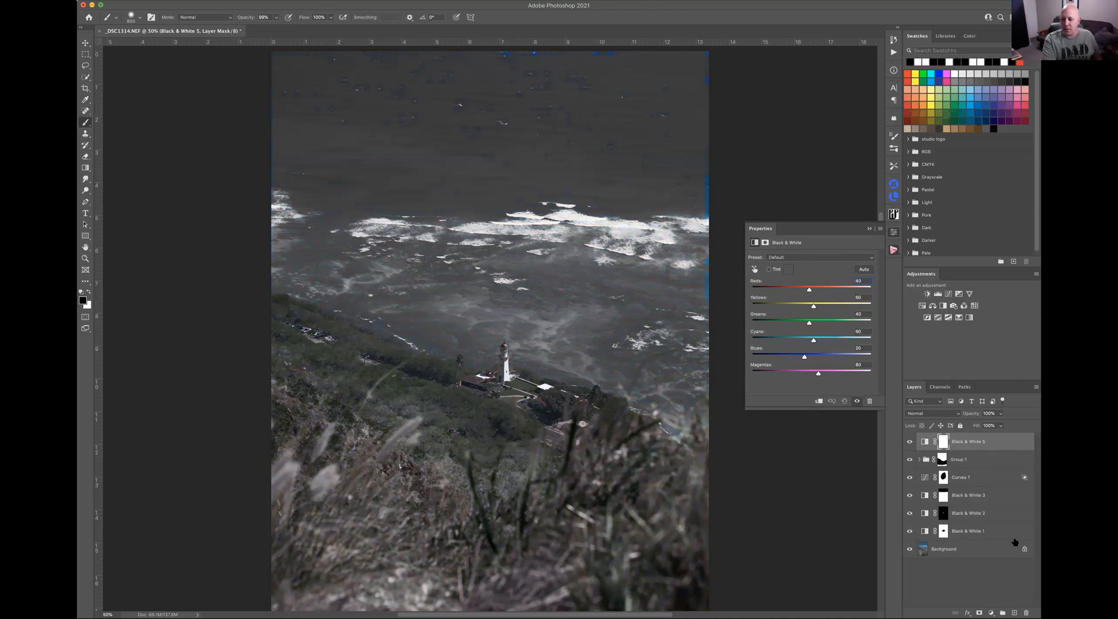
left_click(811, 256)
left_click(797, 354)
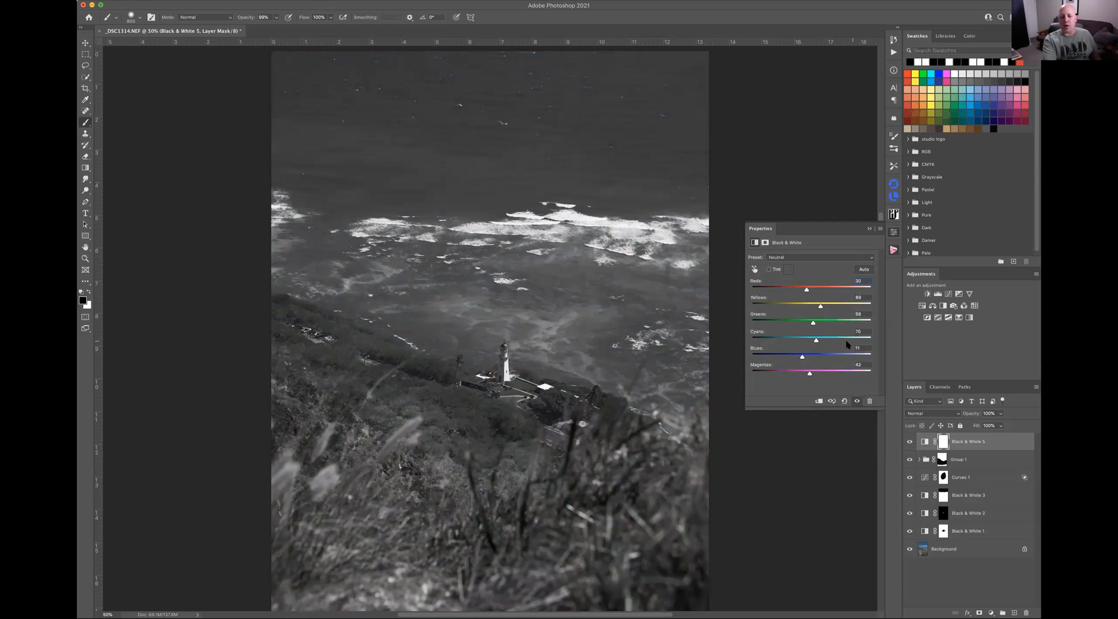
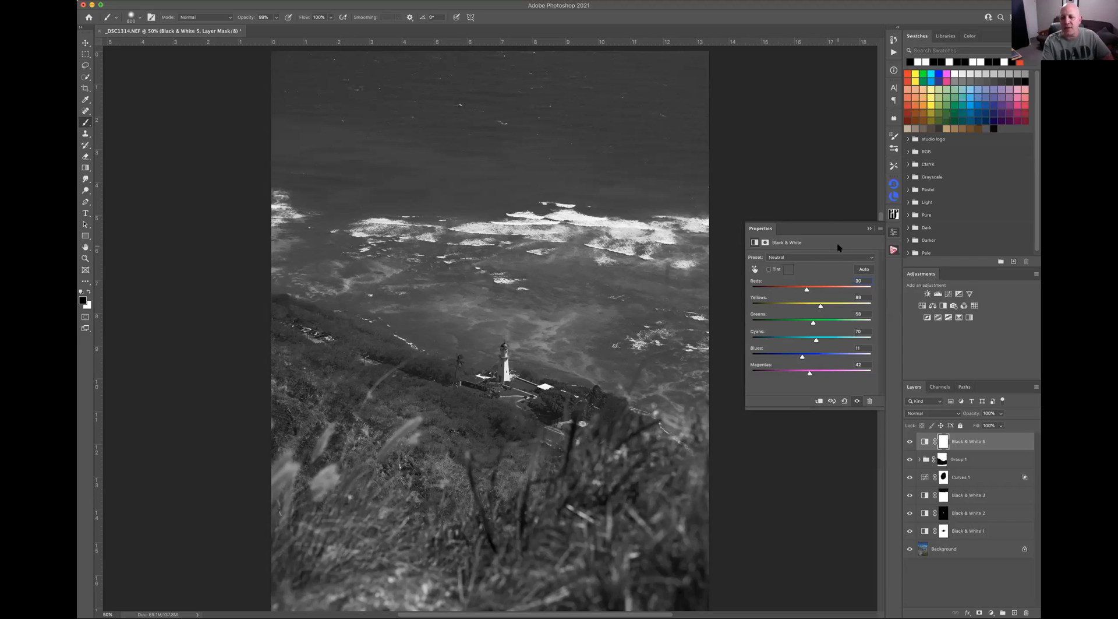
Check the save location for Black & White presets without saving one, and hide the topmost Black & White layer
left_click(880, 229)
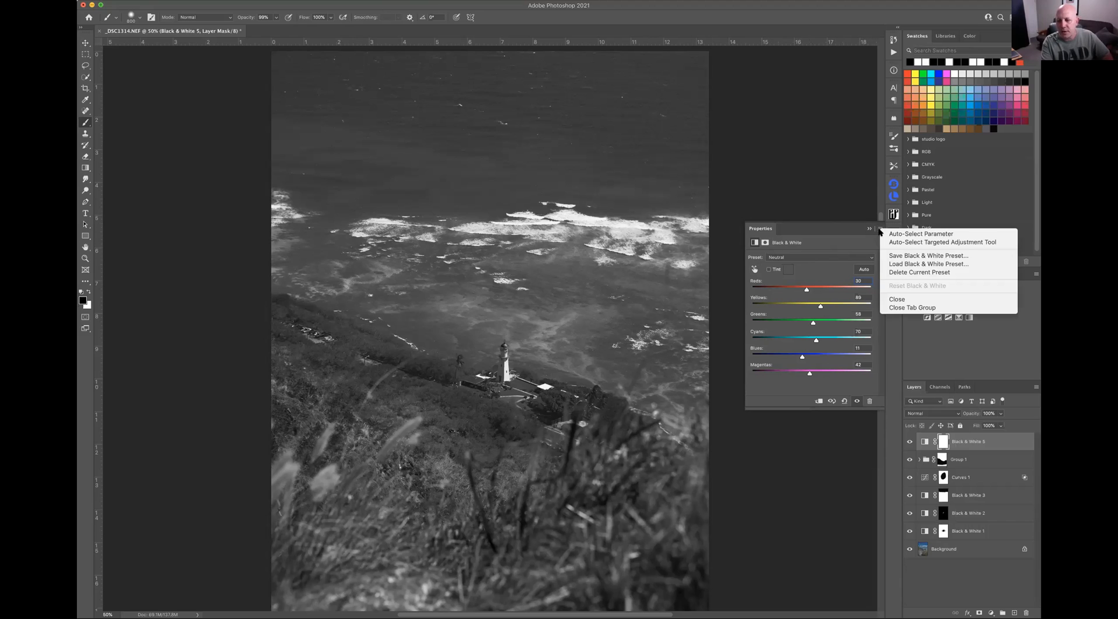
left_click(894, 256)
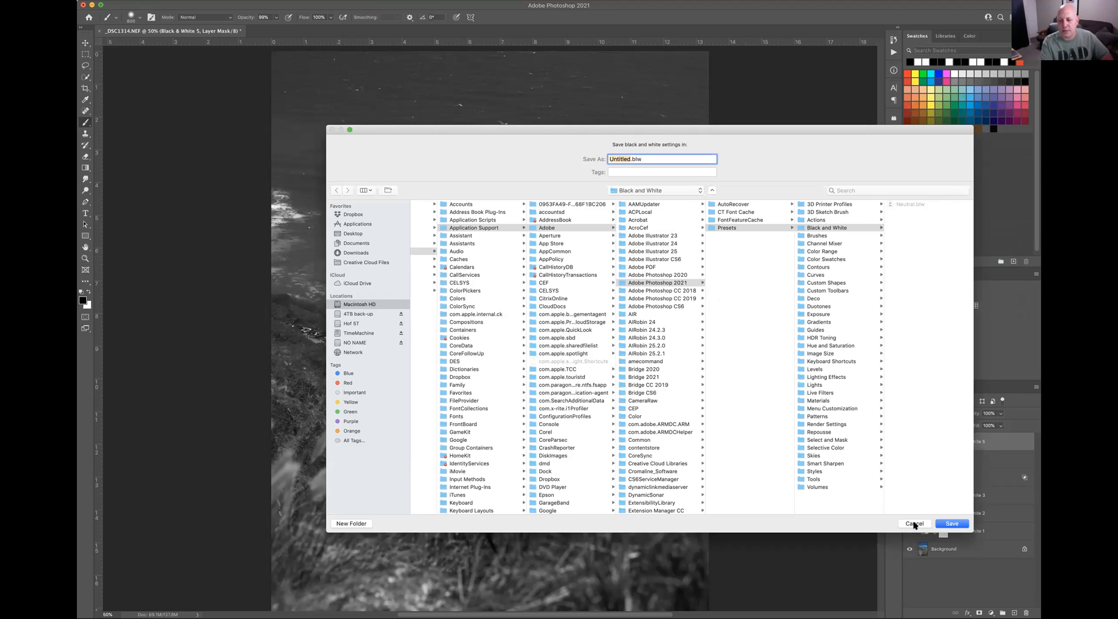
left_click(816, 236)
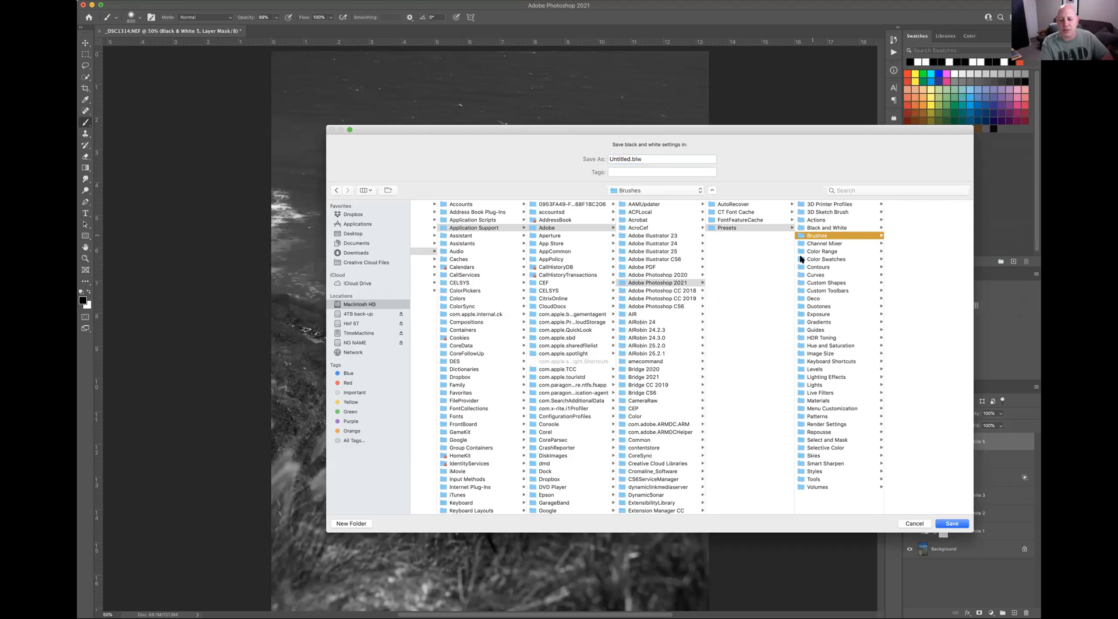
left_click(914, 524)
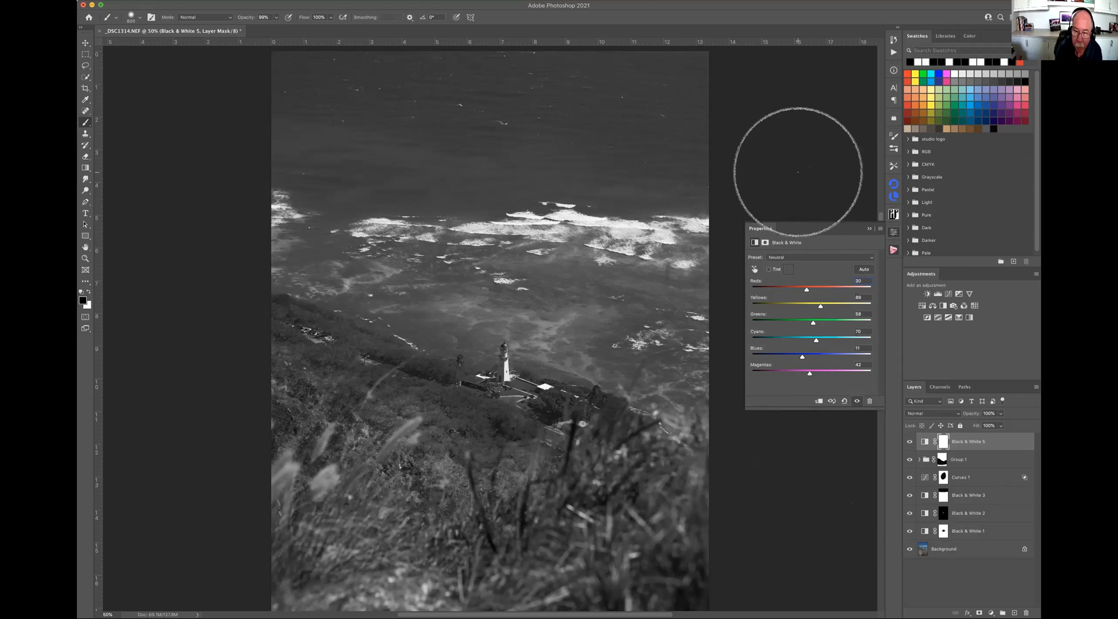
left_click(910, 441)
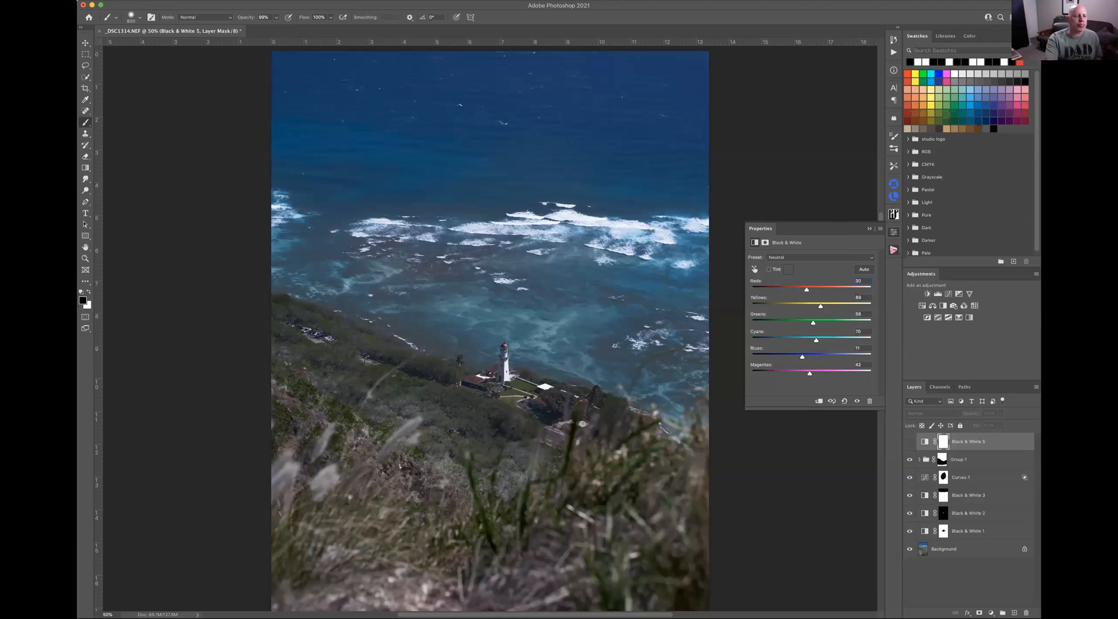
Open the raw photo _DSC2770.NEF from the 21-05_Prom folder, accepting the Camera Raw settings as they are
left_click(120, 0)
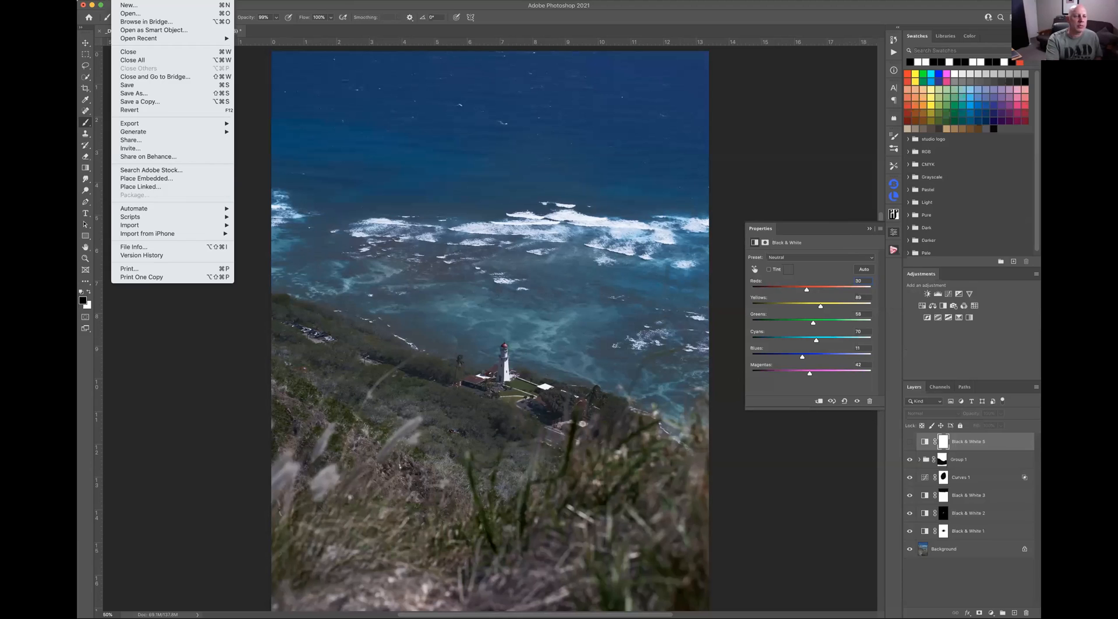
left_click(124, 14)
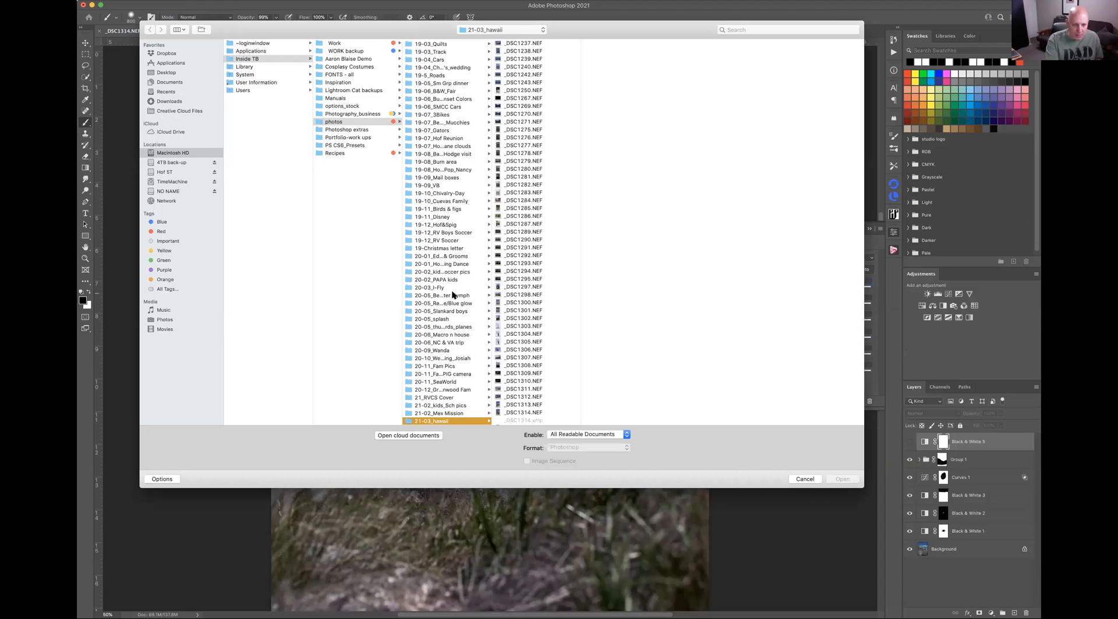
left_click_drag(493, 269, 530, 272)
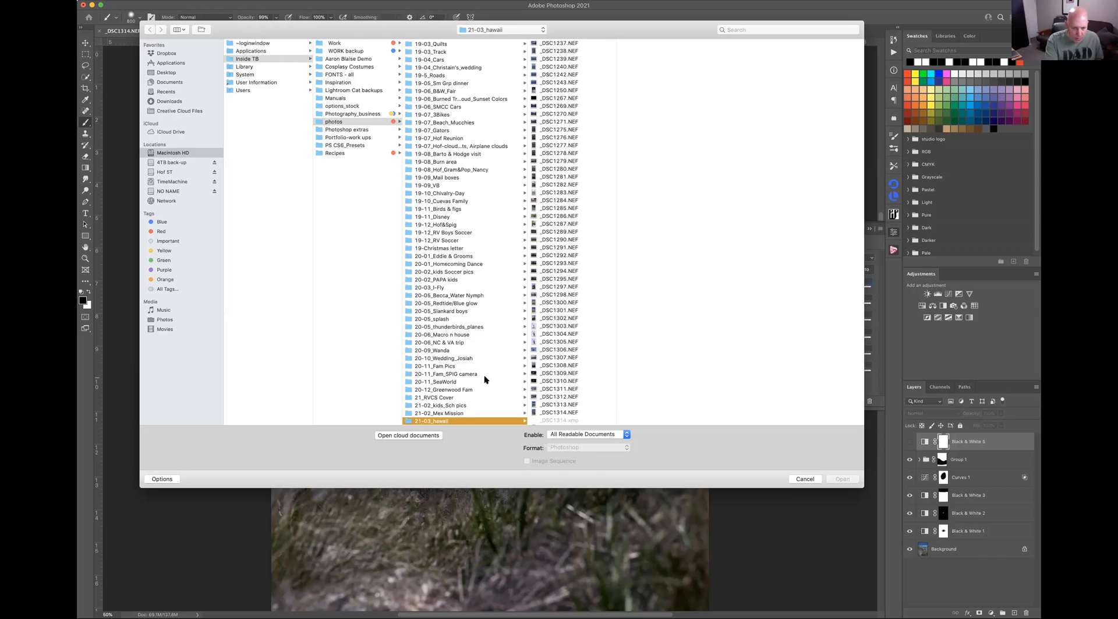
scroll(484, 376, "down", 5)
scroll(484, 375, "up", 1)
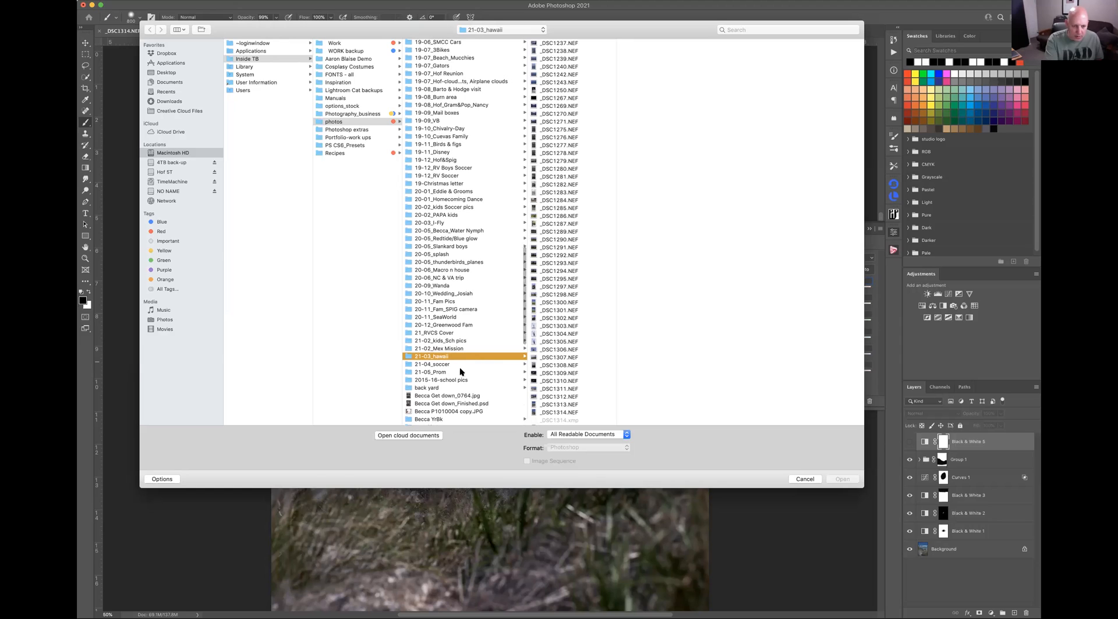
left_click(438, 374)
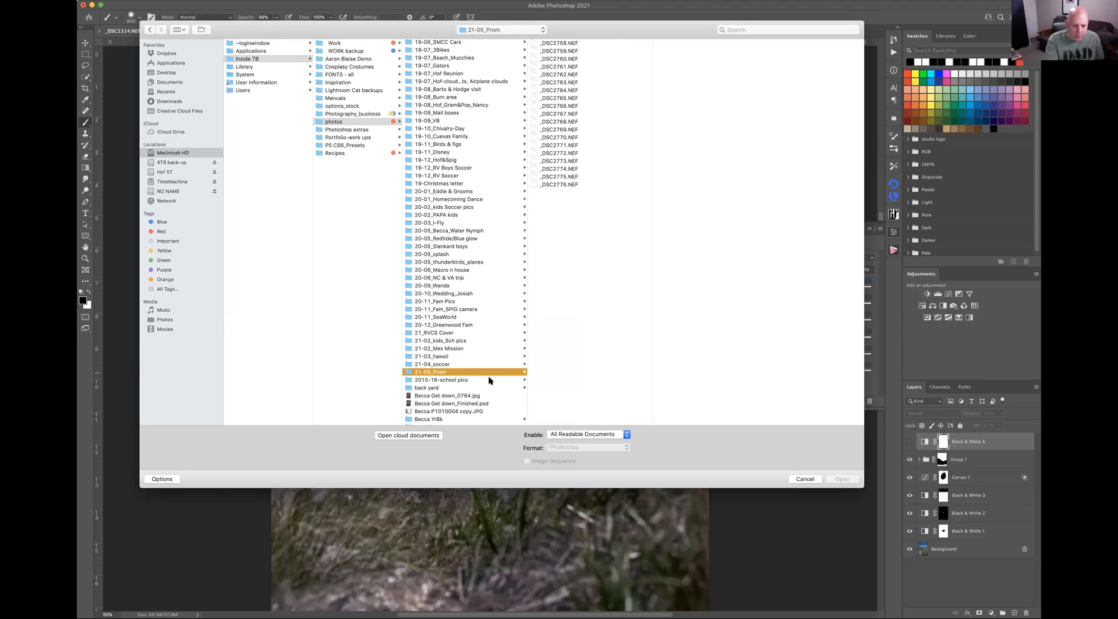
left_click(548, 138)
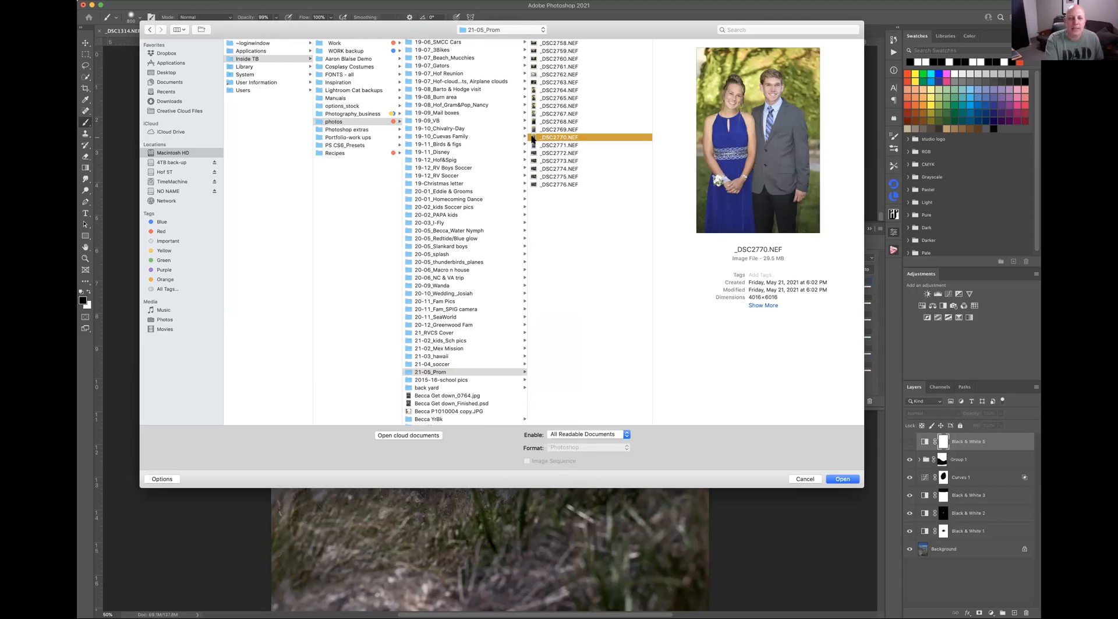
double_click(534, 139)
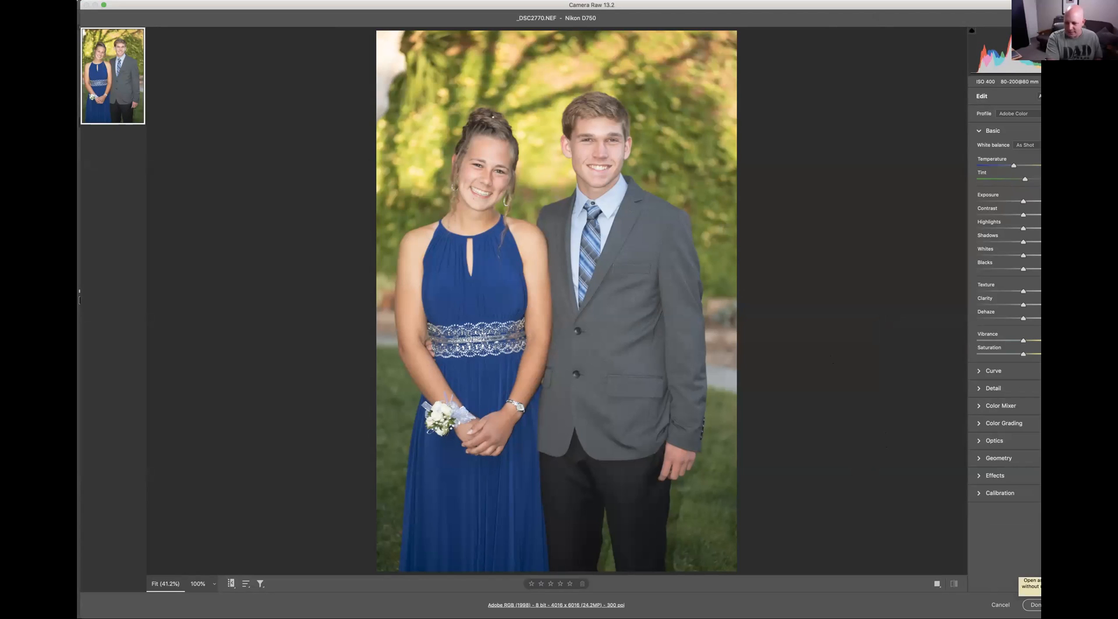
left_click(1070, 605)
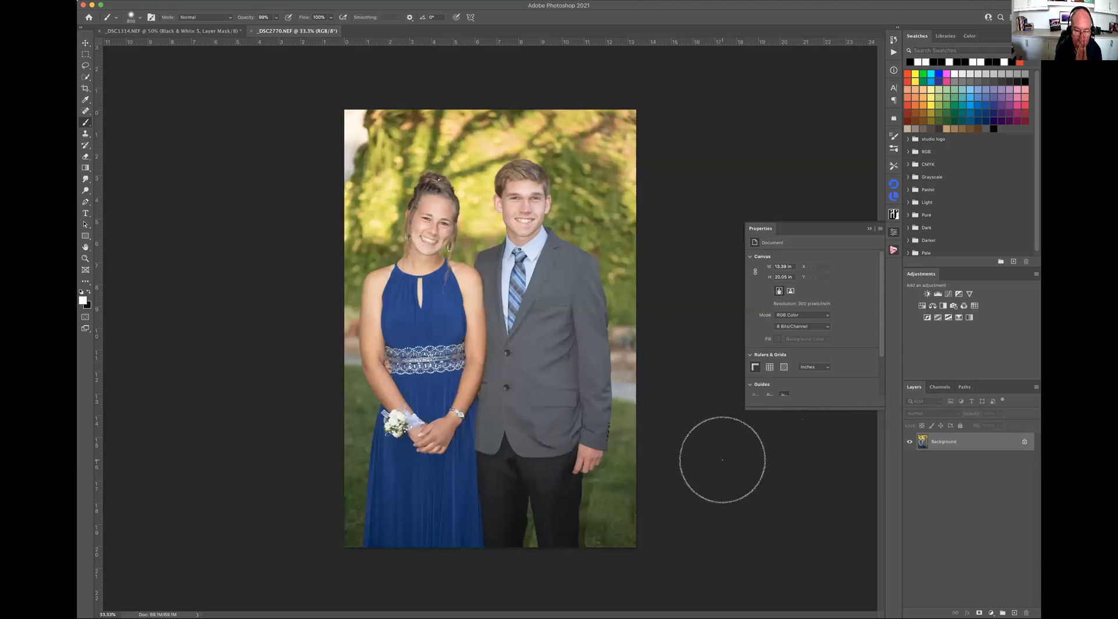
Add a Black & White adjustment layer above the portrait with the Neutral preset and the Luminosity blend mode
left_click(870, 230)
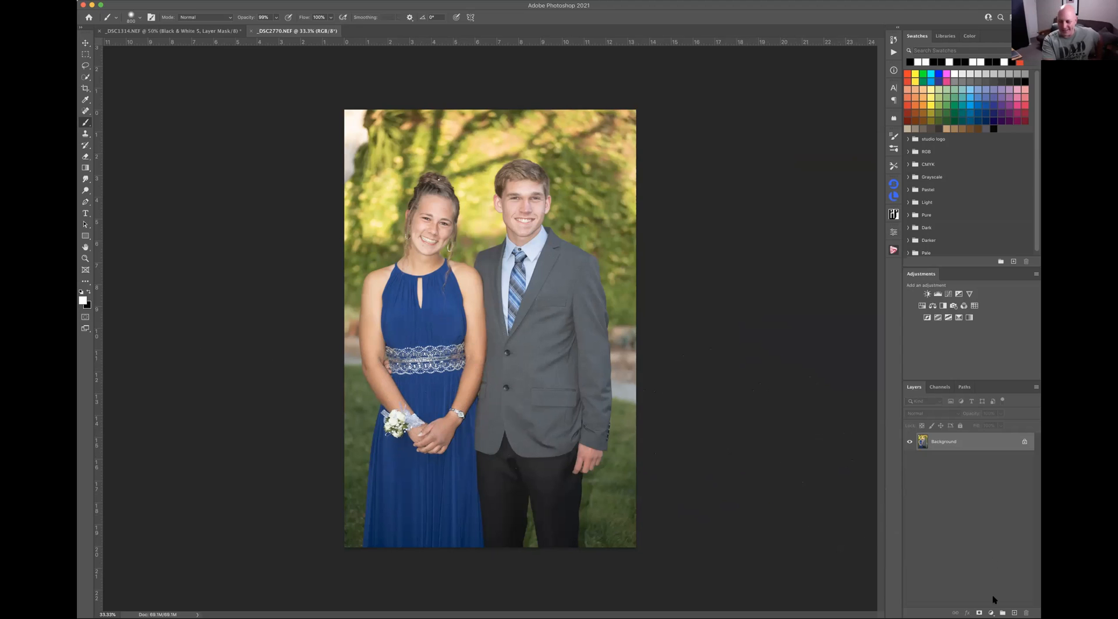
left_click(991, 612)
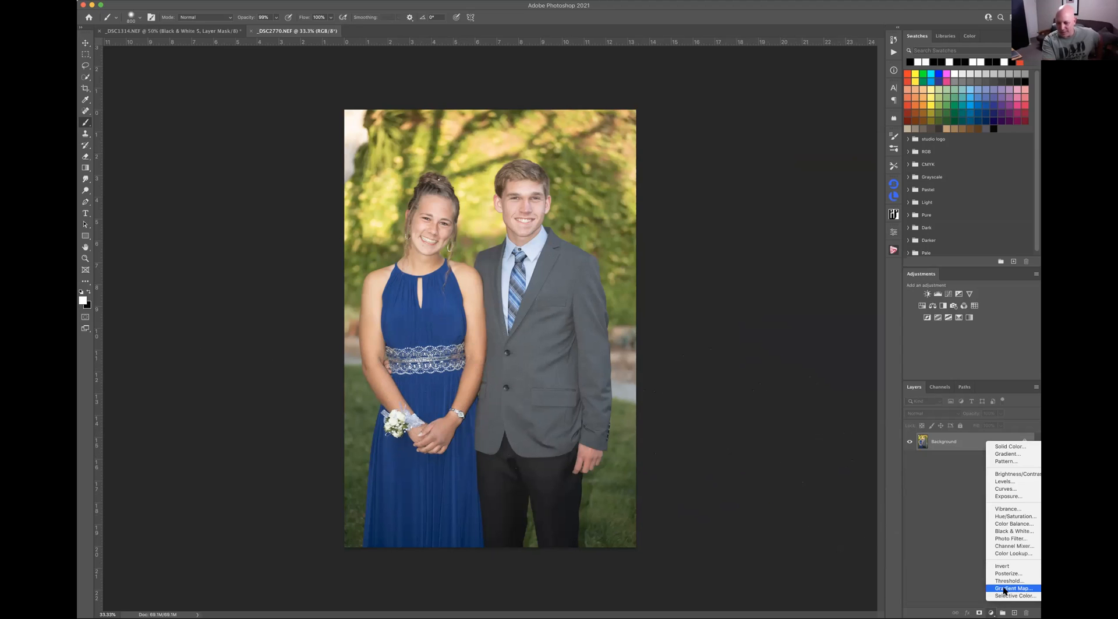
left_click(1003, 531)
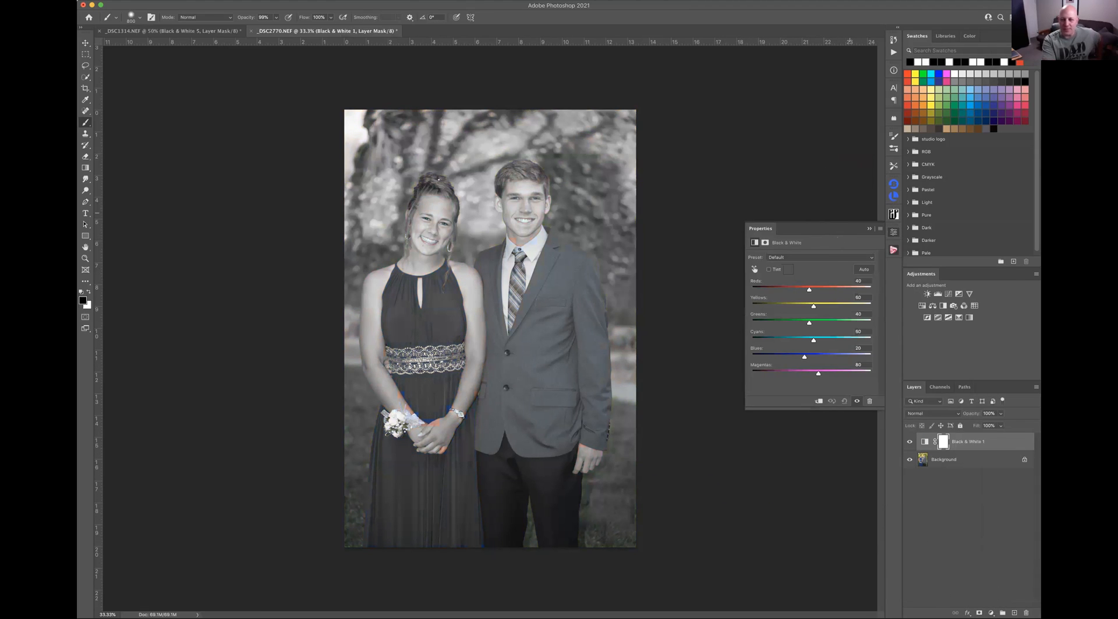
left_click(828, 259)
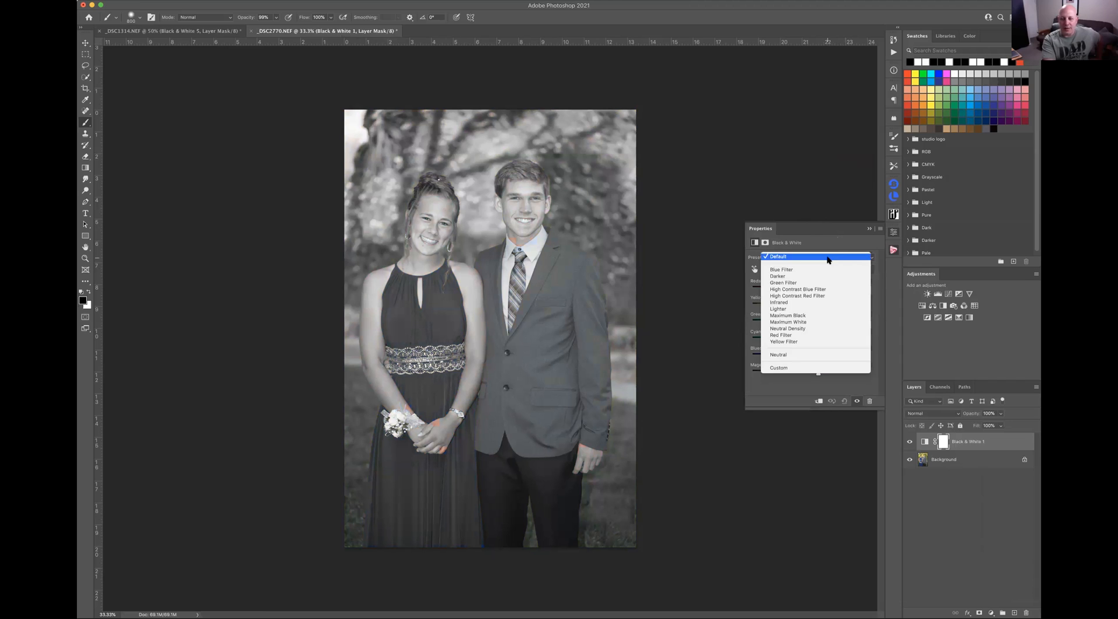
left_click(806, 355)
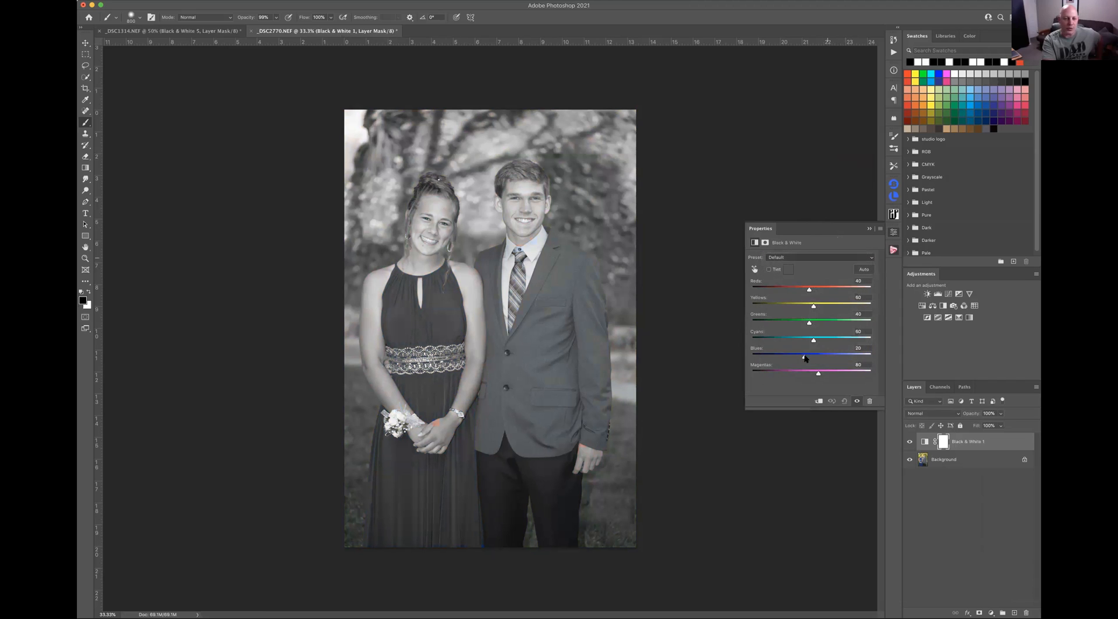
left_click(920, 414)
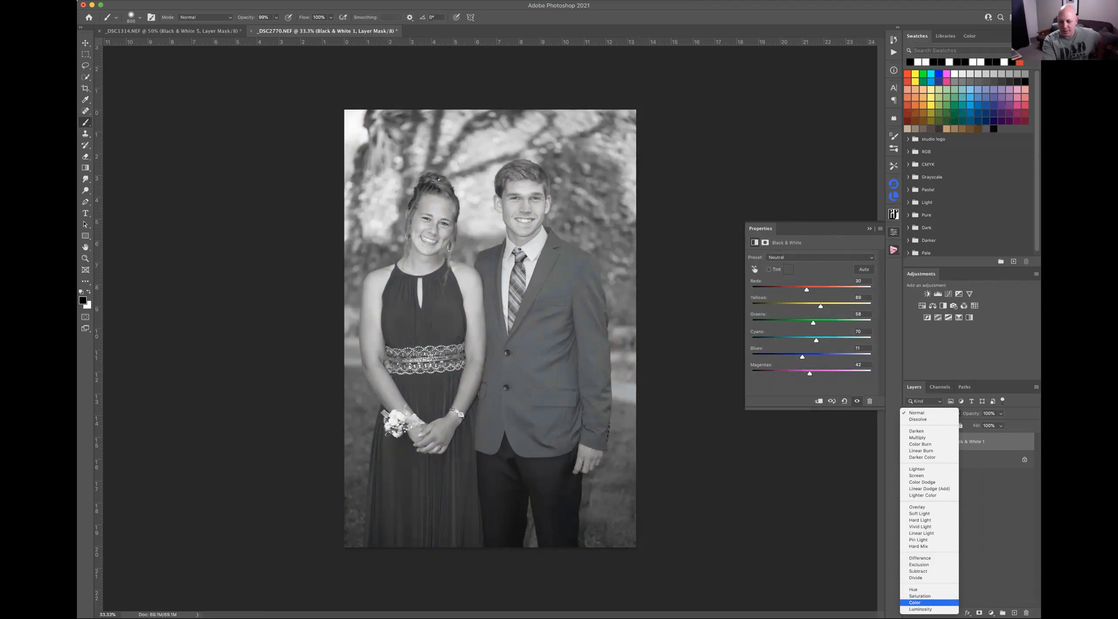
left_click(920, 608)
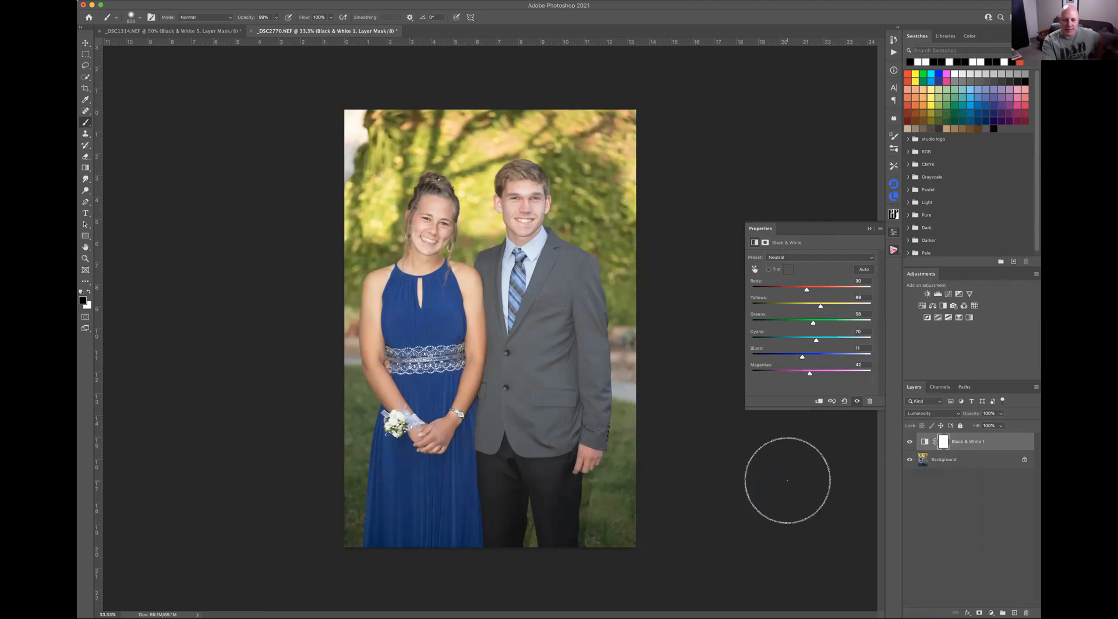
Brighten the blue dress with the targeted adjustment tool, raising Blues to about 28
left_click(754, 269)
mouse_move(415, 469)
left_mouse_down()
mouse_move(445, 467)
mouse_move(379, 472)
mouse_move(395, 471)
left_mouse_up()
left_click_drag(389, 470, 421, 478)
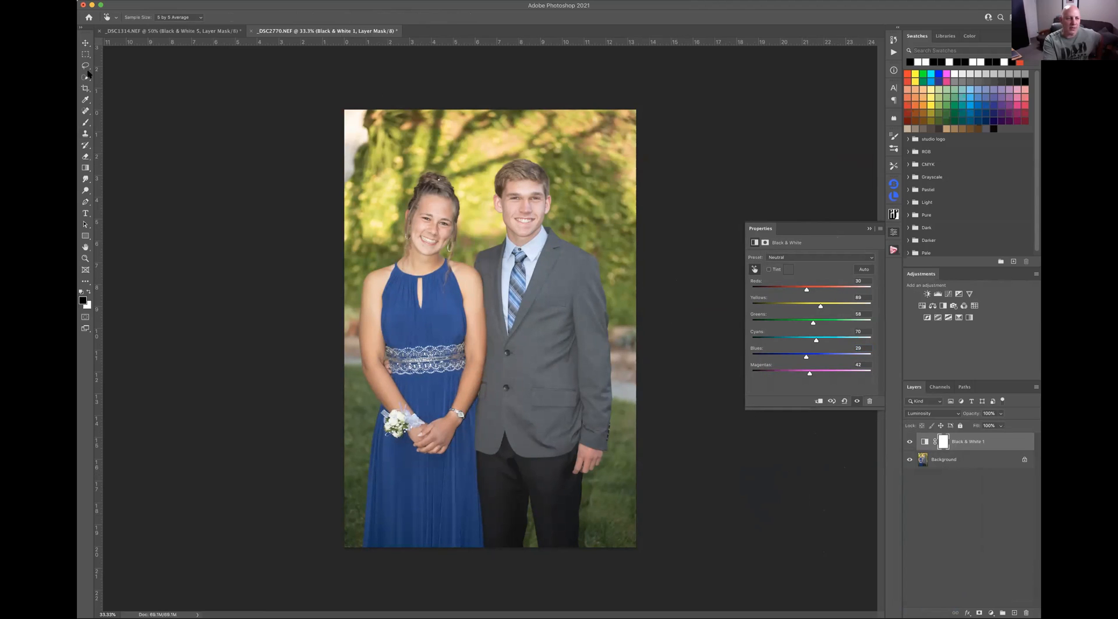
Paint black with the Brush on the Black & White layer's mask over the striped tie to exclude it
left_click(86, 122)
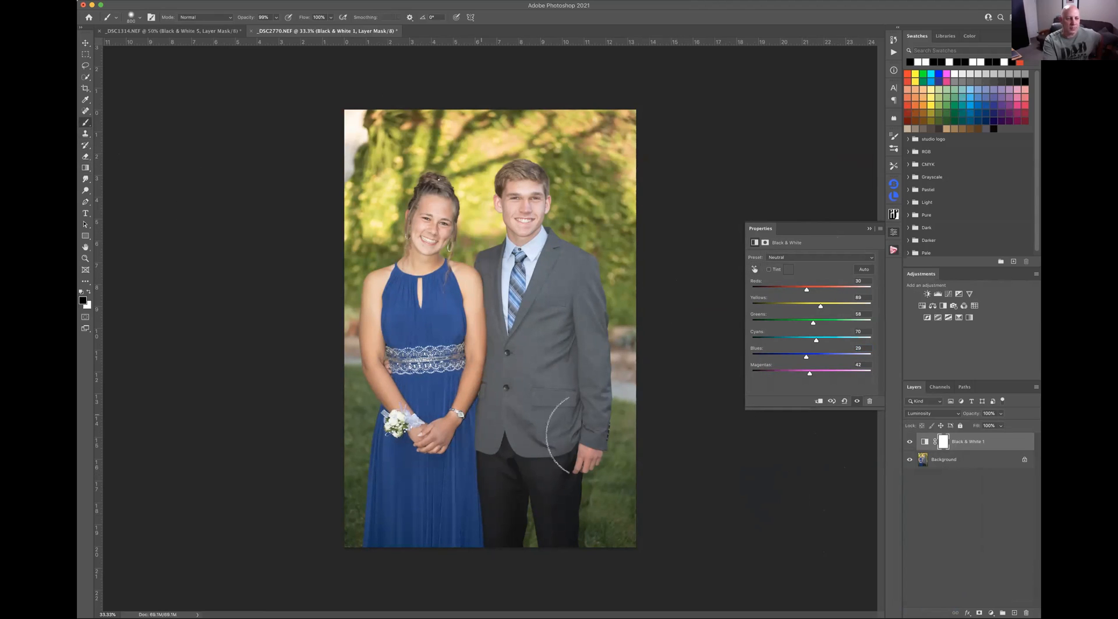
left_click(944, 441)
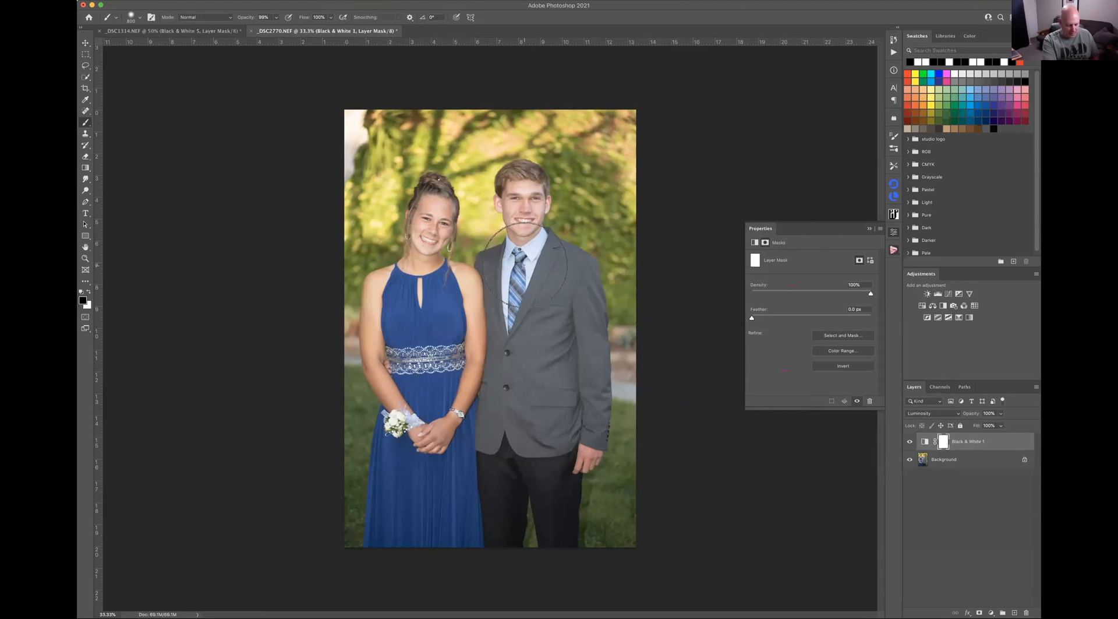
mouse_move(525, 265)
left_mouse_down()
mouse_move(490, 261)
mouse_move(523, 250)
mouse_move(532, 347)
mouse_move(535, 309)
mouse_move(507, 271)
mouse_move(525, 265)
mouse_move(520, 291)
left_mouse_up()
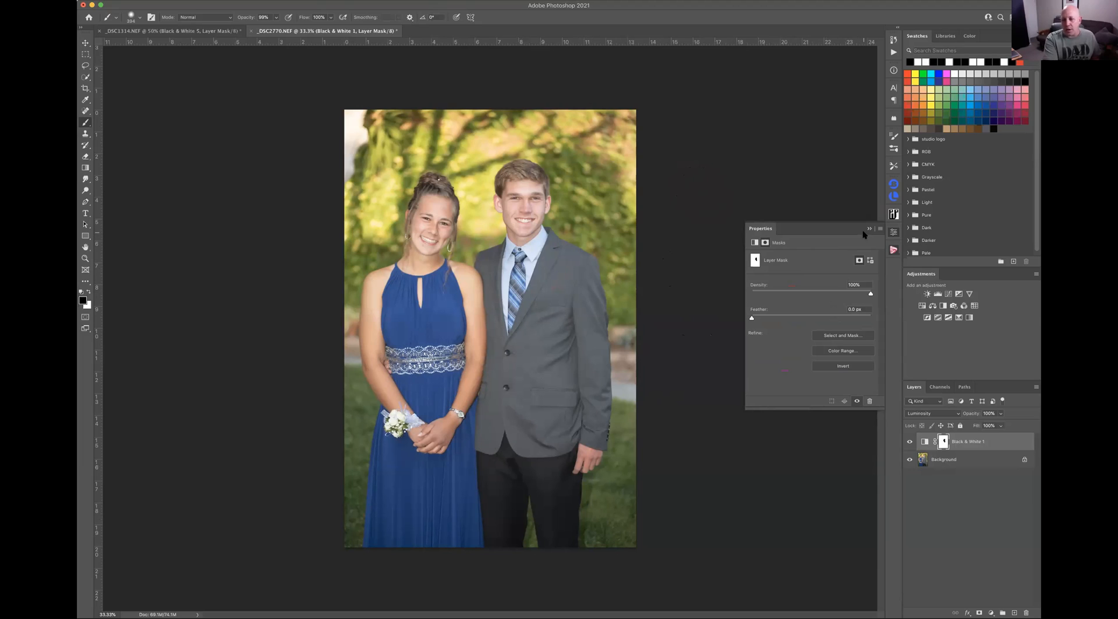
left_click(894, 231)
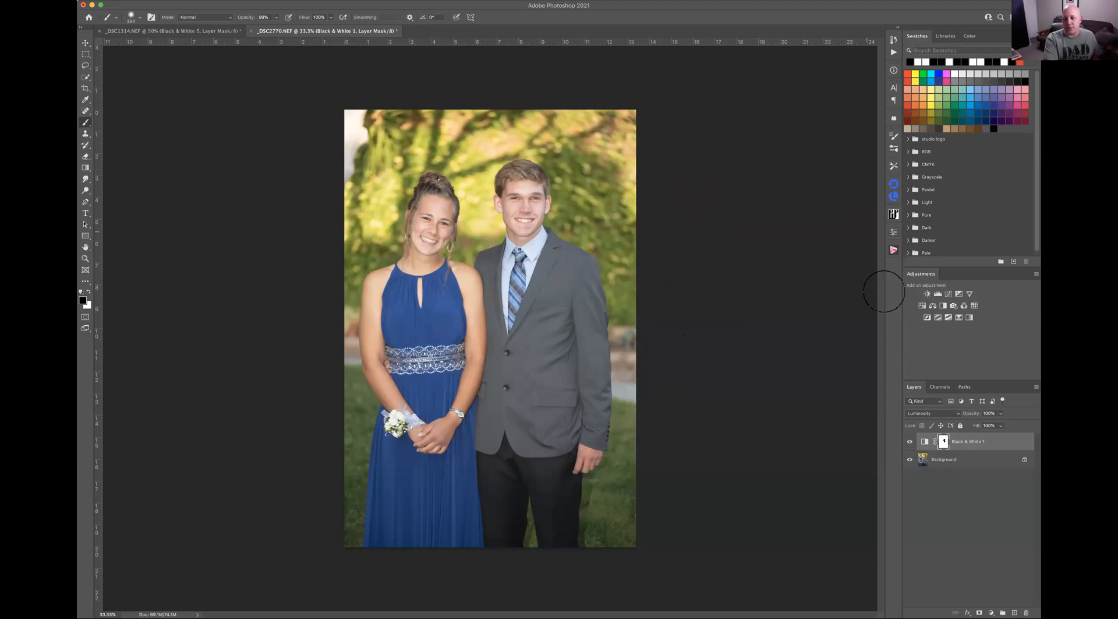
Darken the yellow foliage behind the couple with the Black & White layer's targeted adjustment tool, setting Yellows to about 16
left_click(923, 441)
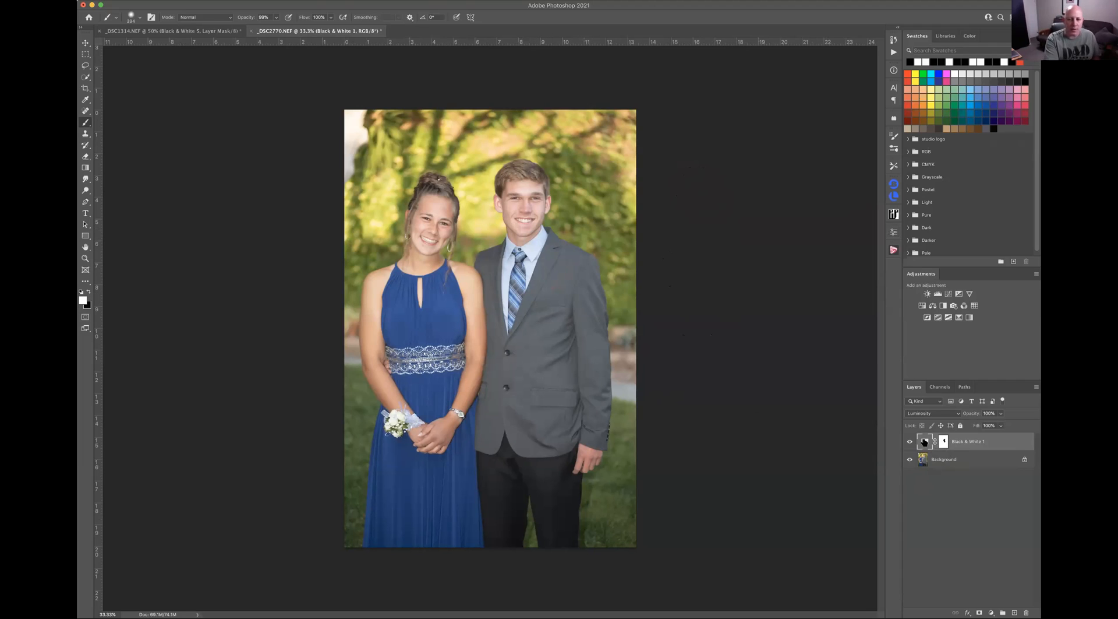
double_click(924, 442)
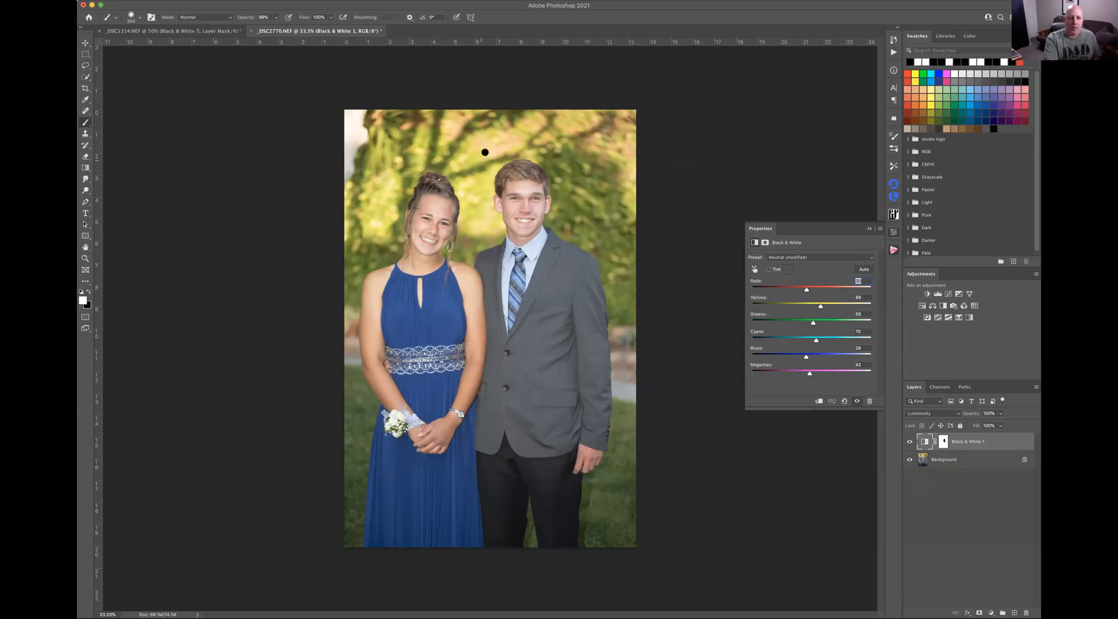
left_click(755, 269)
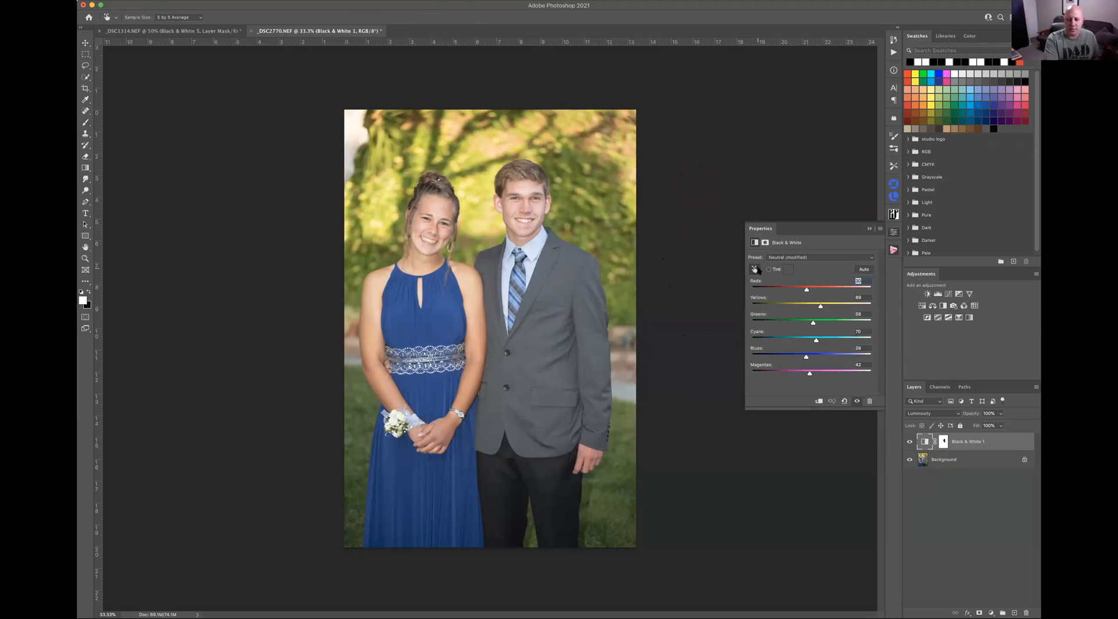
left_click(487, 150)
mouse_move(486, 150)
left_mouse_down()
mouse_move(415, 150)
mouse_move(466, 141)
left_mouse_up()
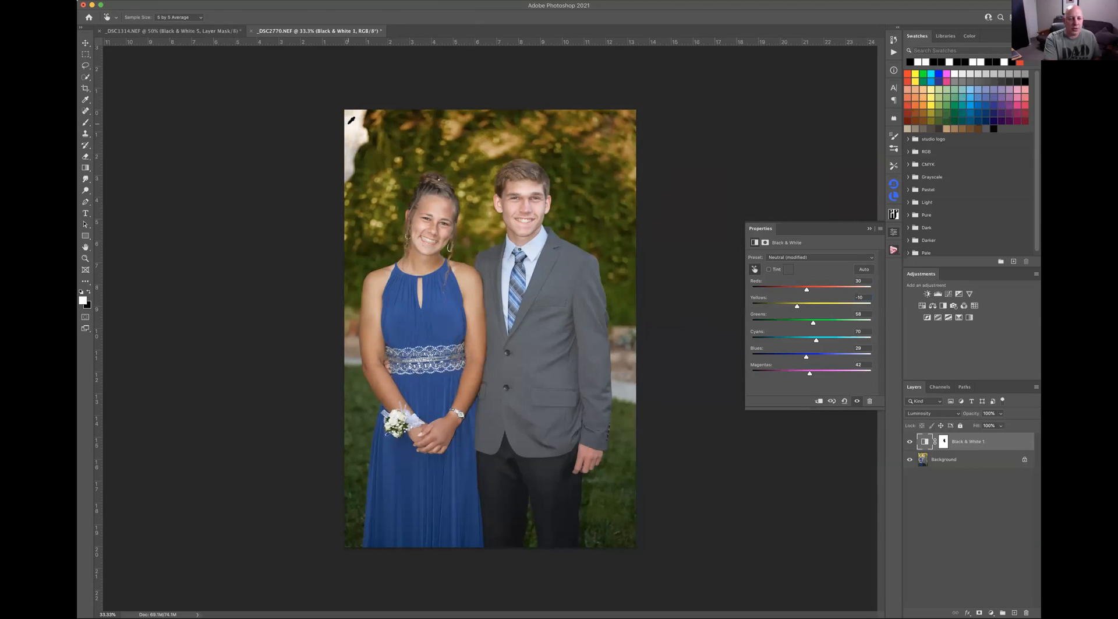
mouse_move(350, 126)
left_mouse_down()
mouse_move(326, 125)
mouse_move(357, 131)
left_mouse_up()
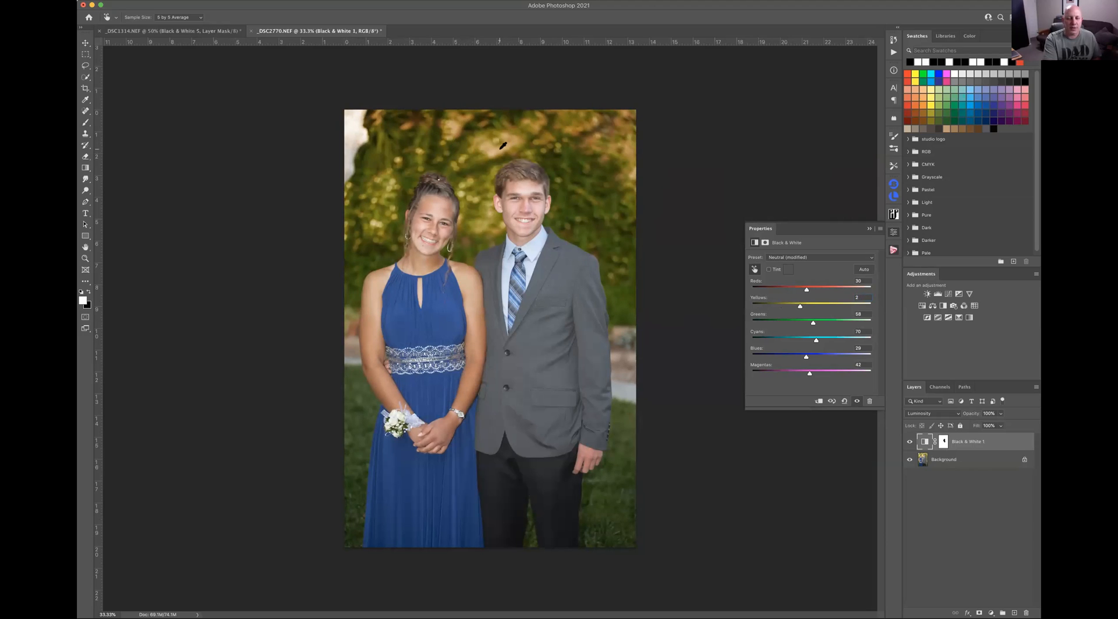
left_click_drag(503, 148, 504, 150)
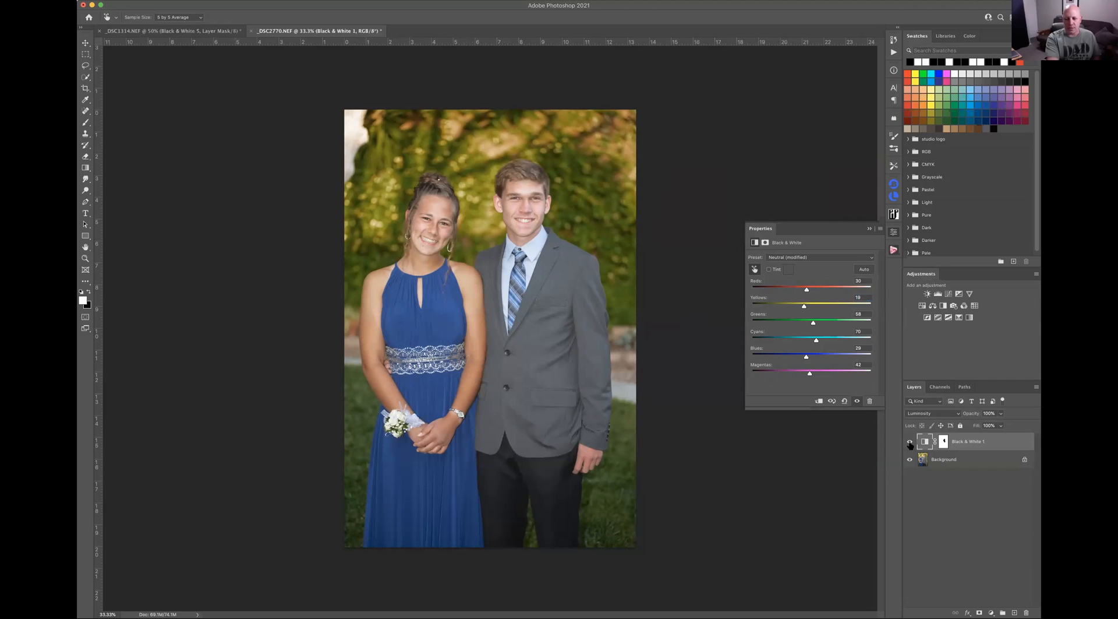
Compare the portrait without and with the Black & White layer, and darken the dress by lowering Cyans to about -45
left_click(909, 441)
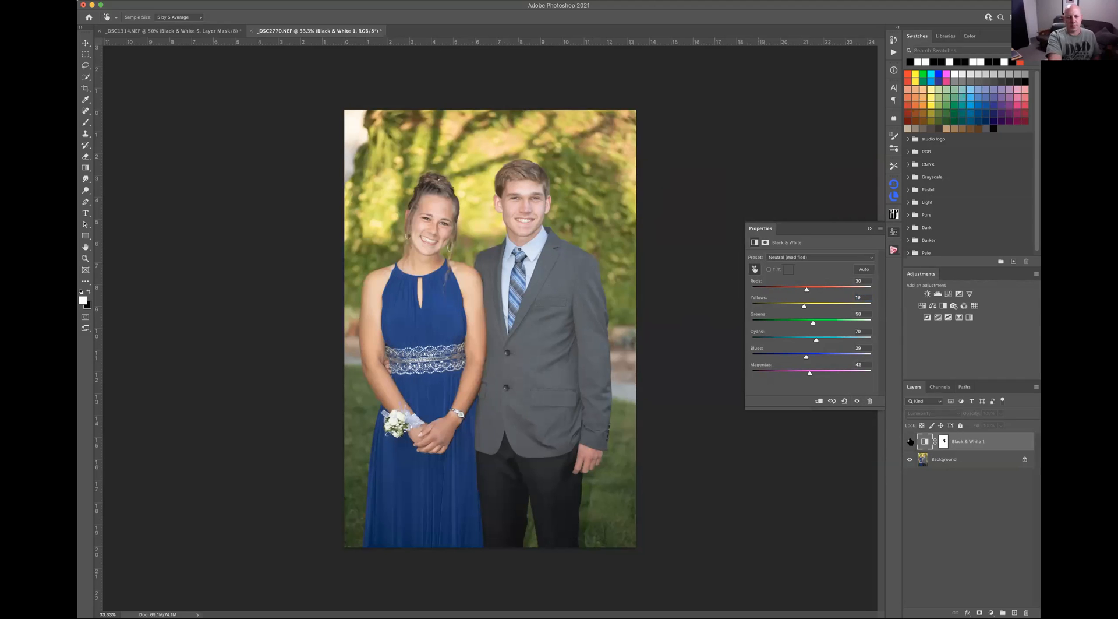
left_click(910, 441)
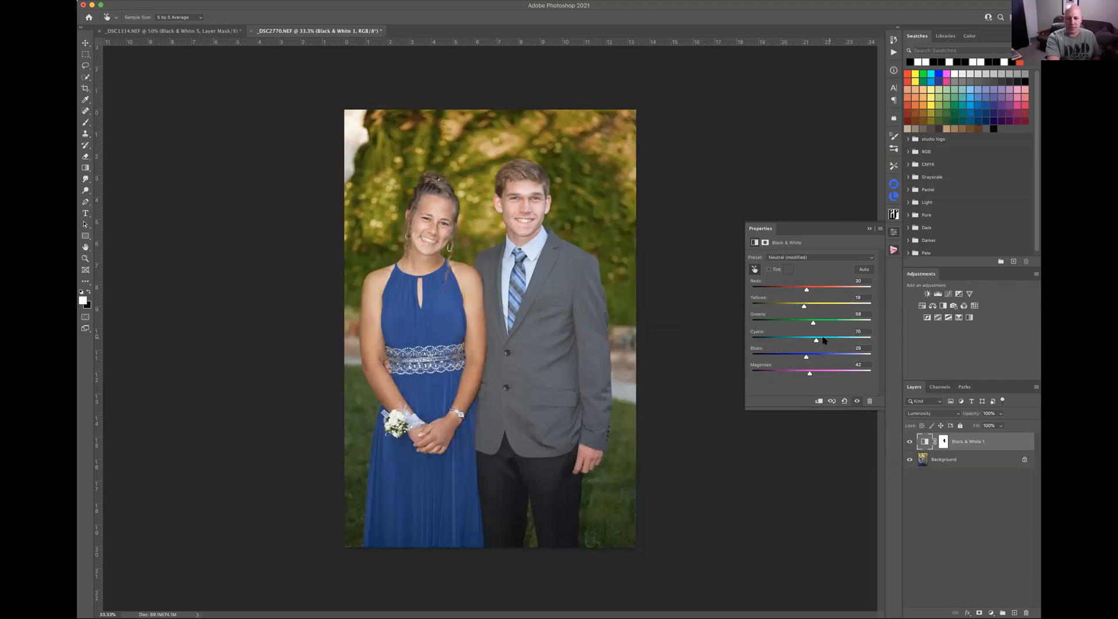
left_click_drag(817, 343, 788, 344)
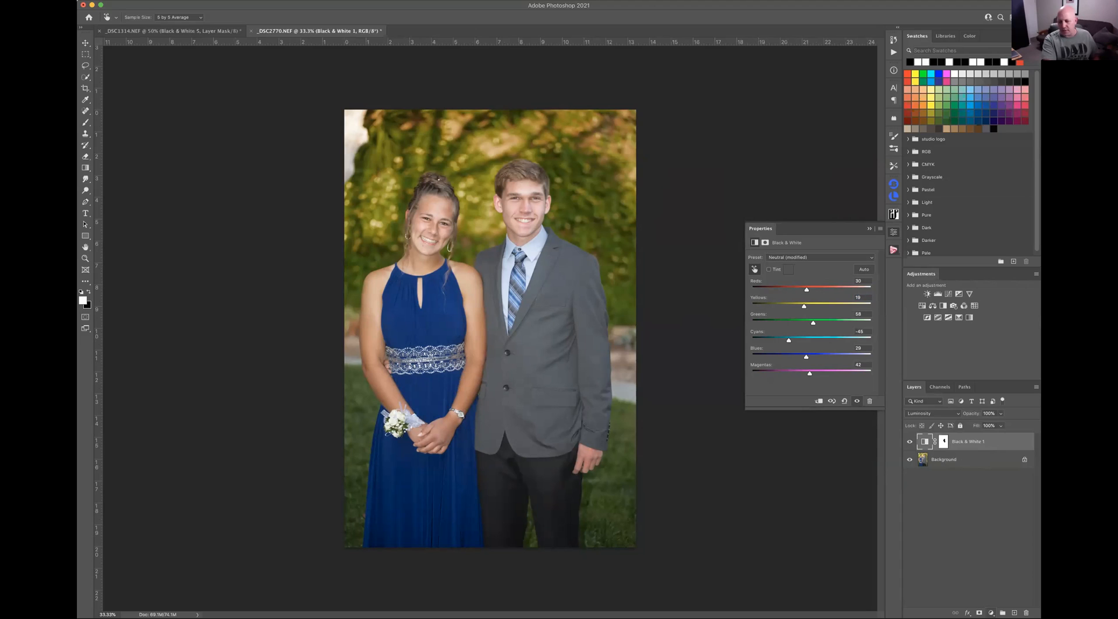
Add a Color Balance adjustment layer above the Black & White layer
left_click(991, 613)
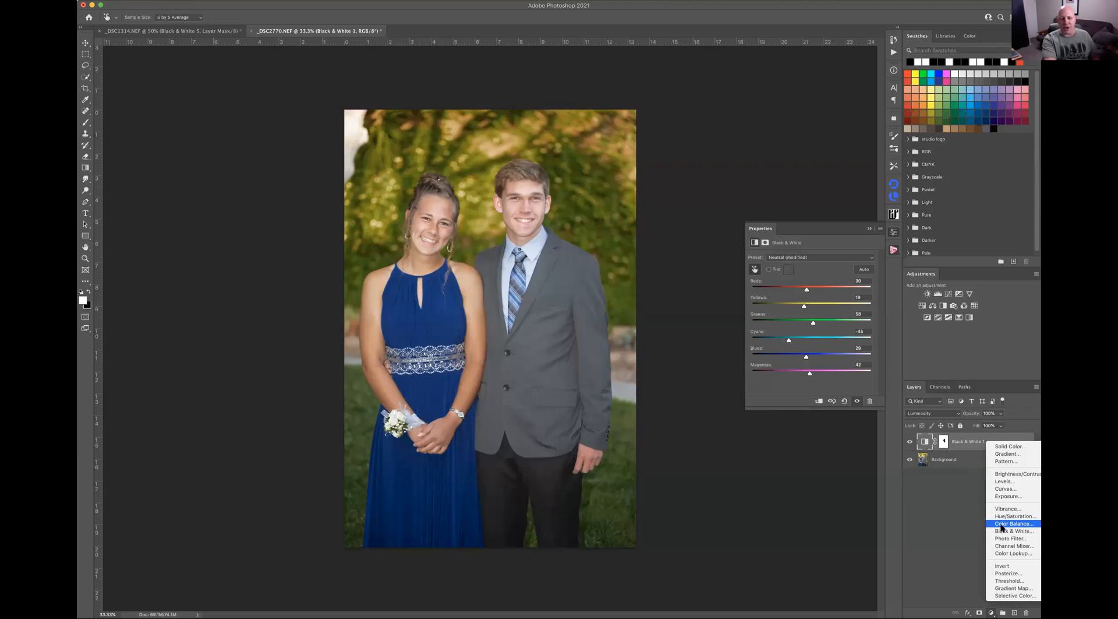
left_click(964, 582)
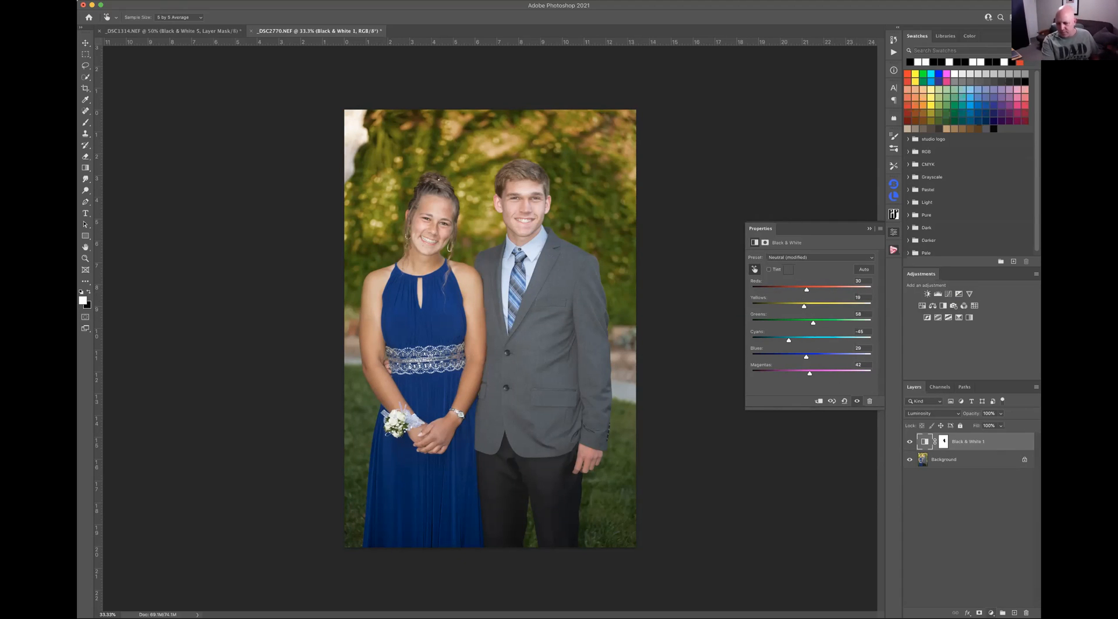
left_click(991, 612)
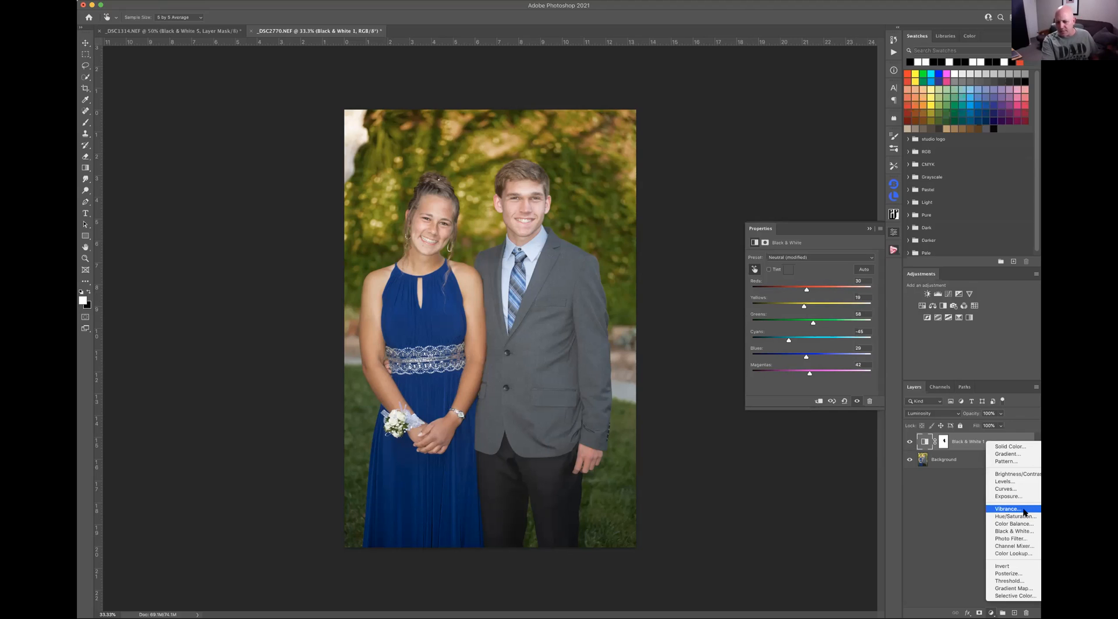
left_click(1014, 523)
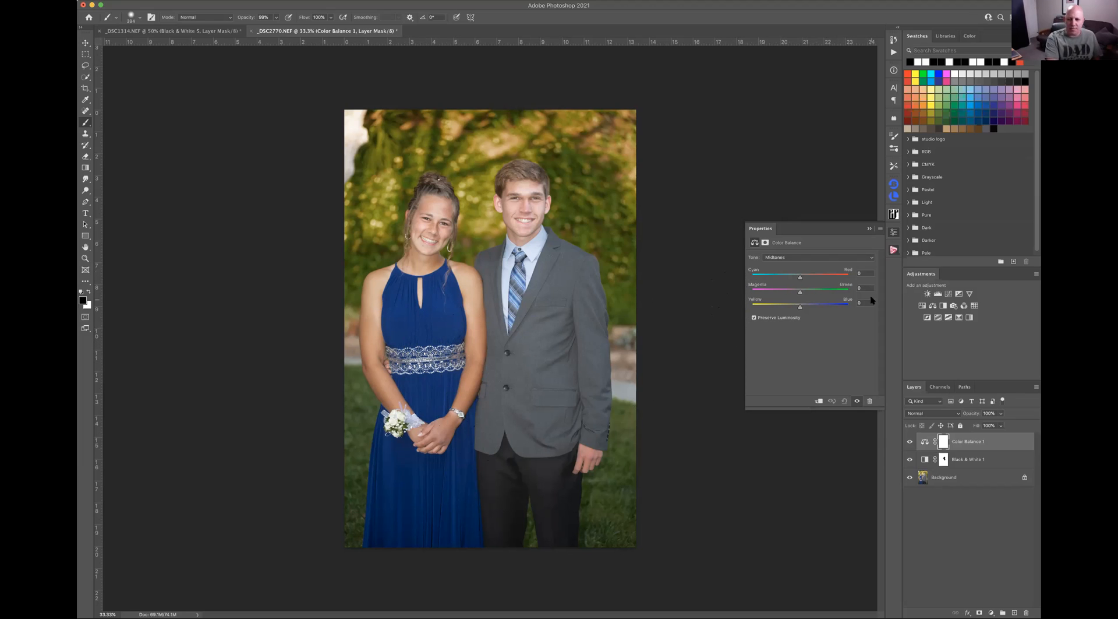
Set the Midtones' Yellow–Blue balance to -1, try Magenta–Green at about -93 and return it to 0
mouse_move(801, 309)
left_mouse_down()
mouse_move(777, 310)
mouse_move(819, 314)
mouse_move(769, 311)
mouse_move(795, 311)
left_mouse_up()
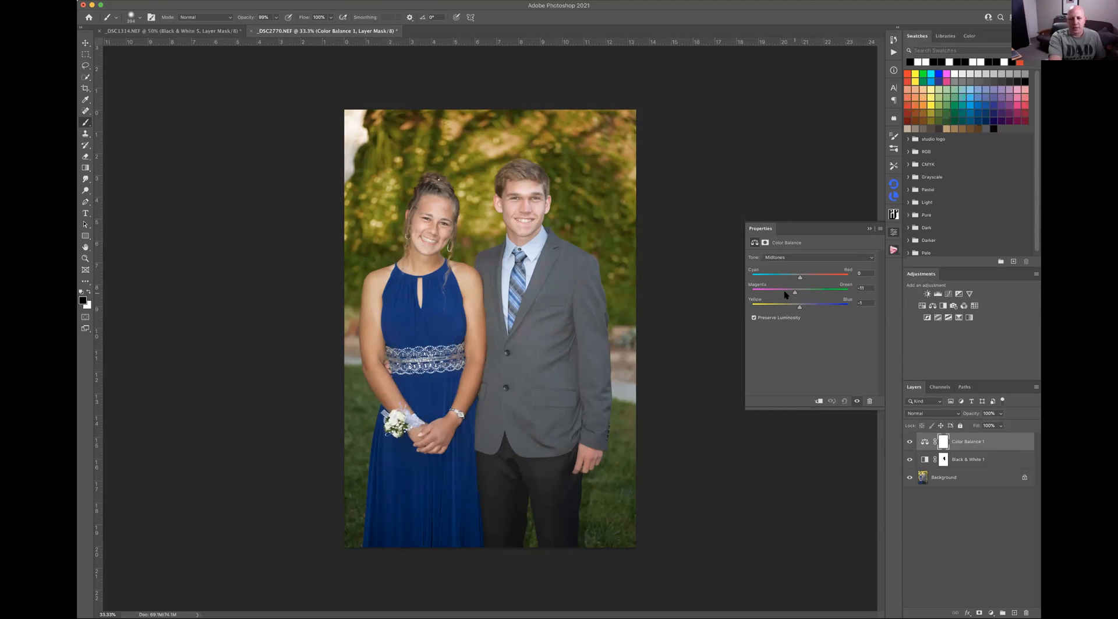
left_click(812, 293)
left_click_drag(813, 297, 785, 299)
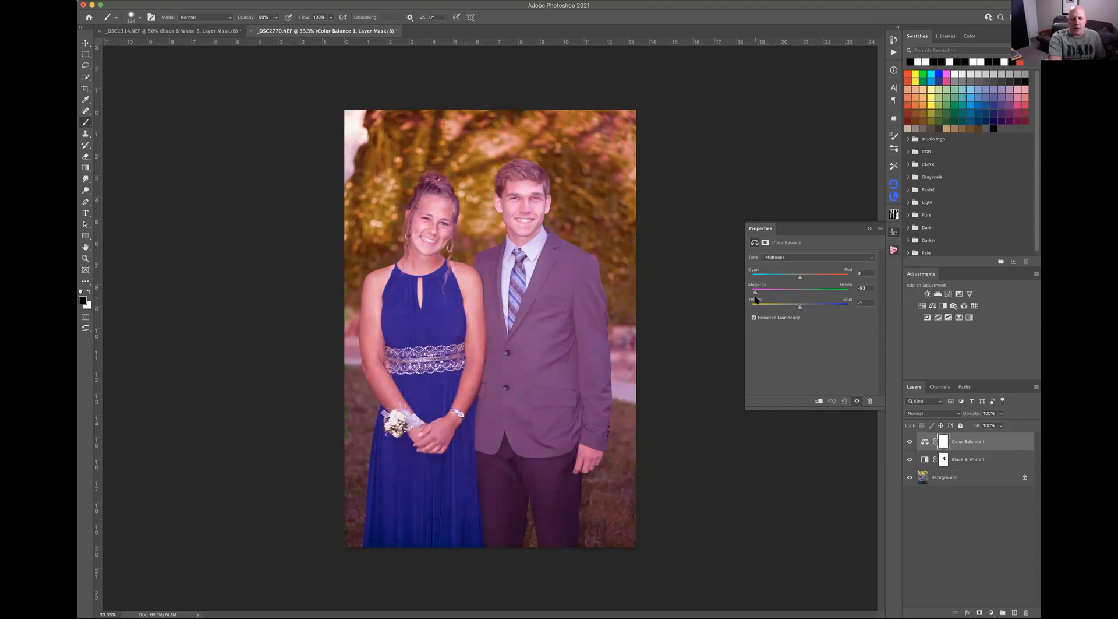
left_click_drag(756, 300, 800, 308)
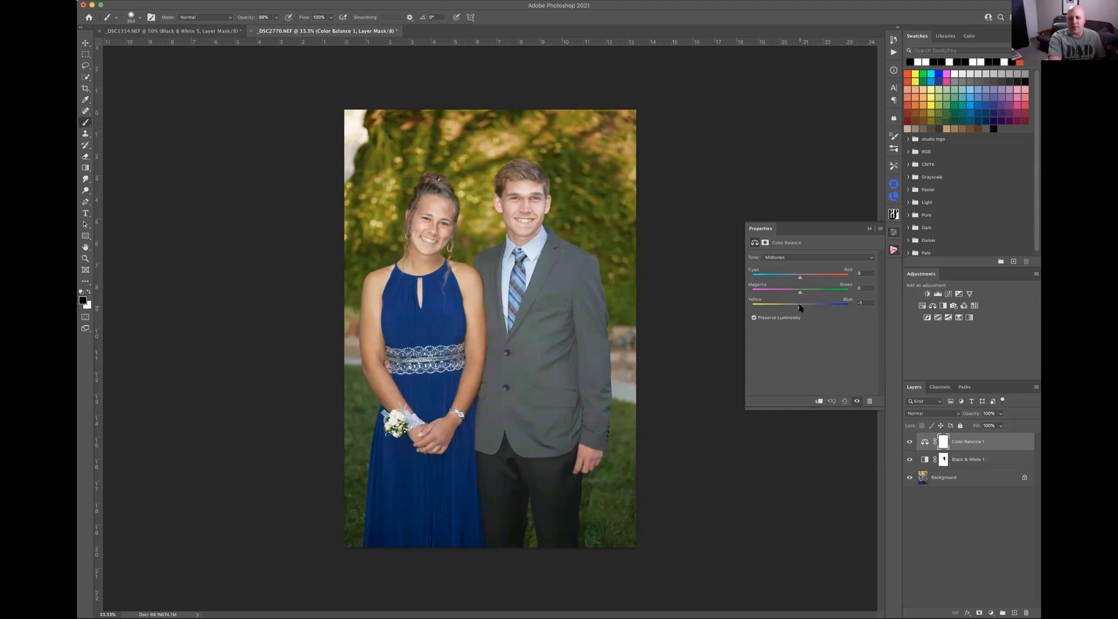
Set the Shadows' Cyan–Red balance to +1 and hide the Color Balance layer
left_click(802, 258)
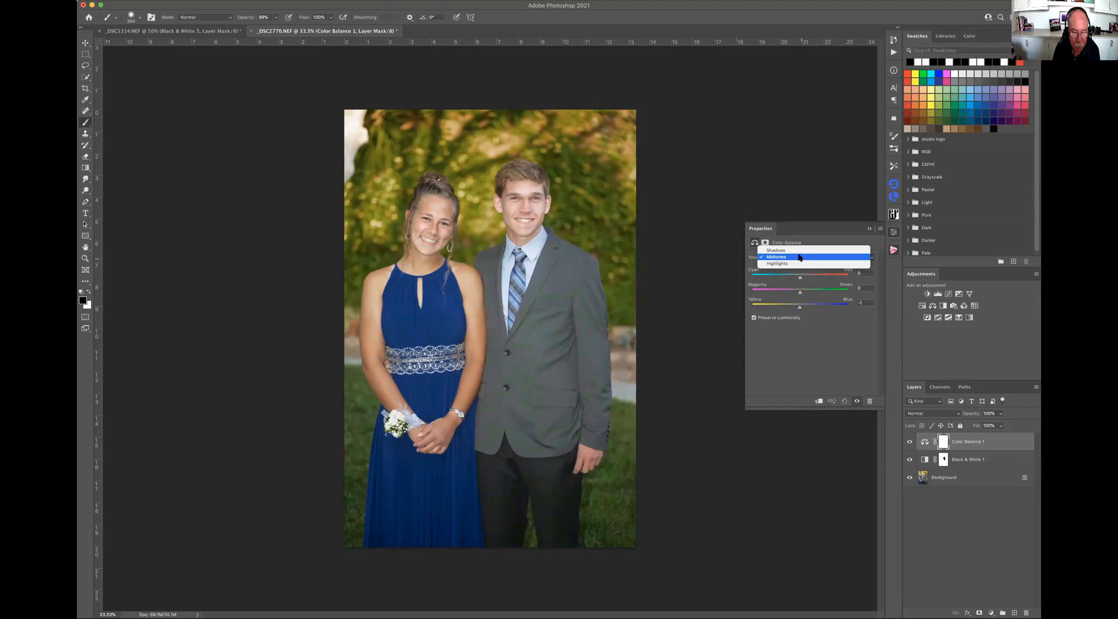
left_click(800, 251)
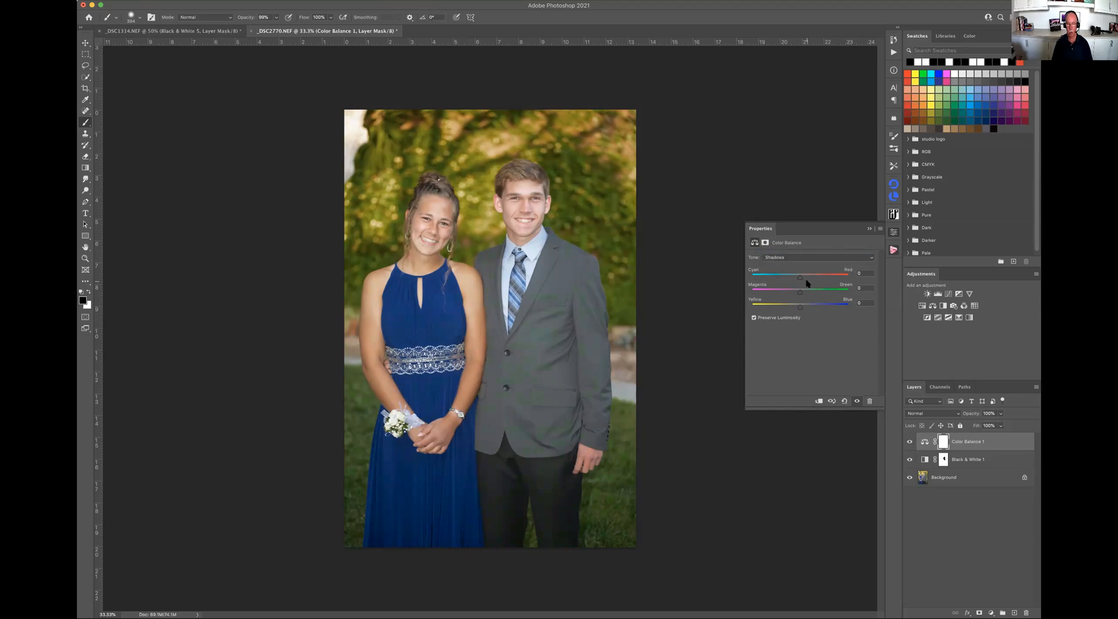
mouse_move(800, 279)
left_mouse_down()
mouse_move(821, 278)
mouse_move(777, 279)
mouse_move(838, 282)
mouse_move(790, 281)
mouse_move(801, 280)
left_mouse_up()
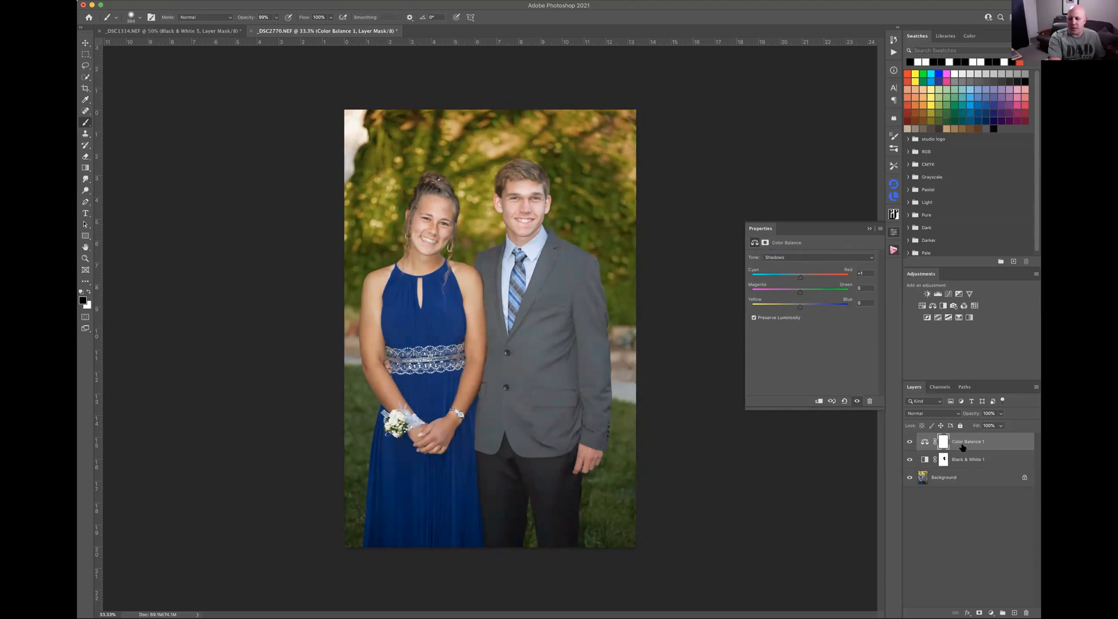
left_click(909, 442)
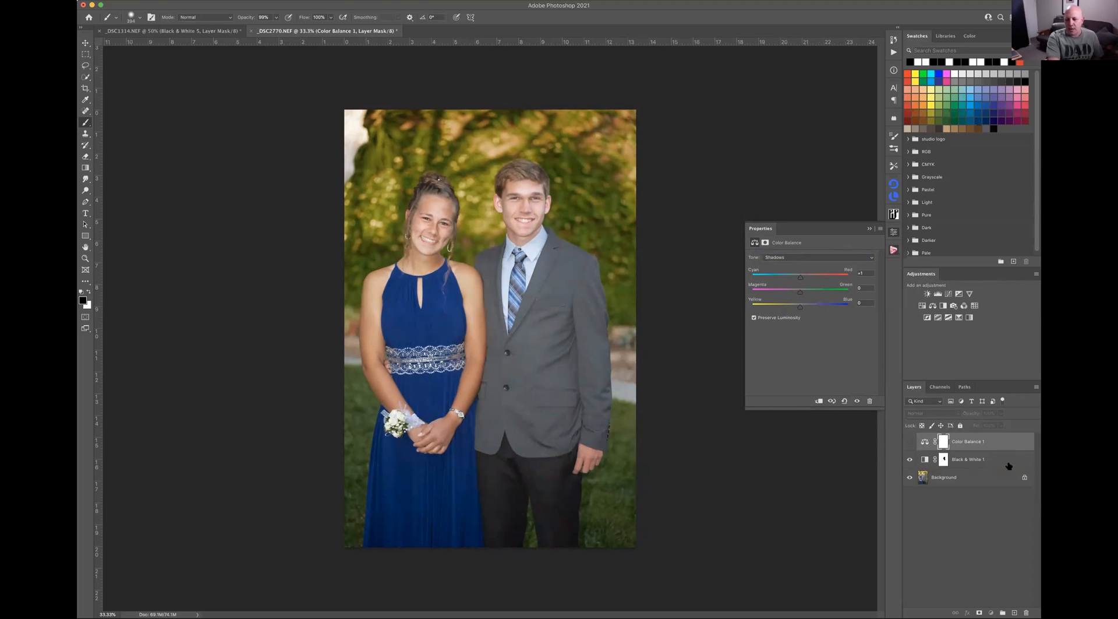
left_click(1011, 465)
double_click(1008, 459)
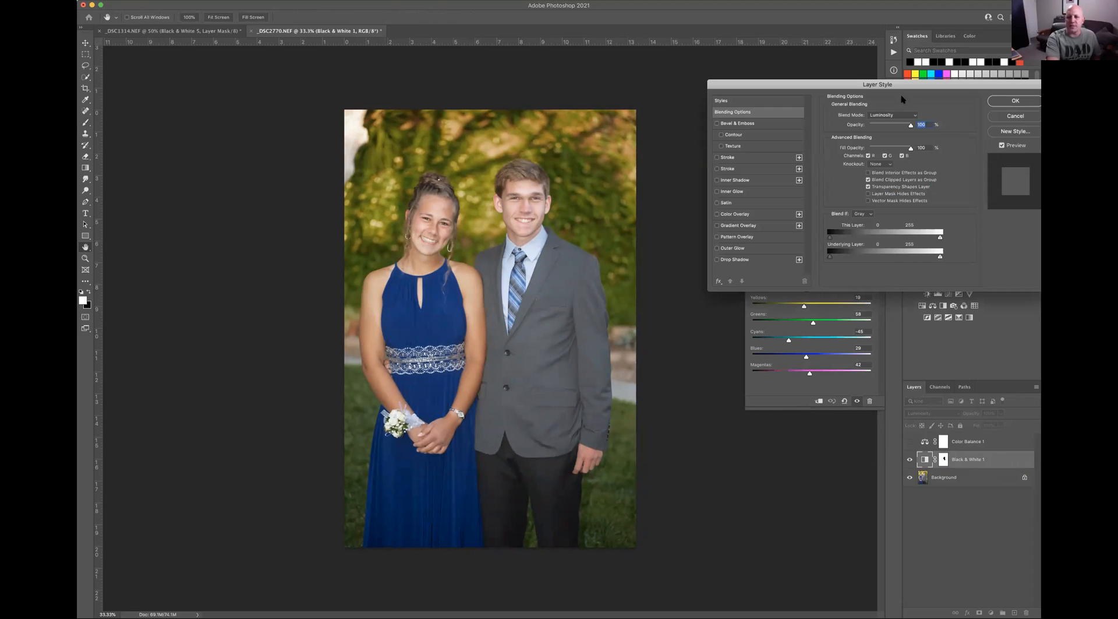
left_click(1015, 116)
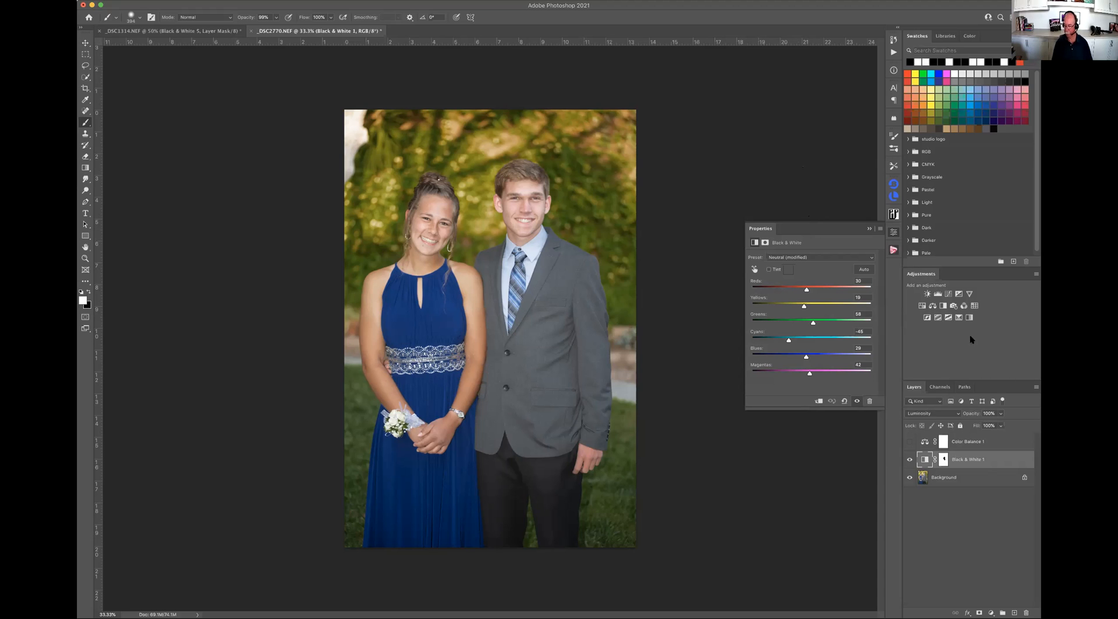
Reopen the Black & White layer's adjustment settings and activate its targeted adjustment tool
left_click(869, 229)
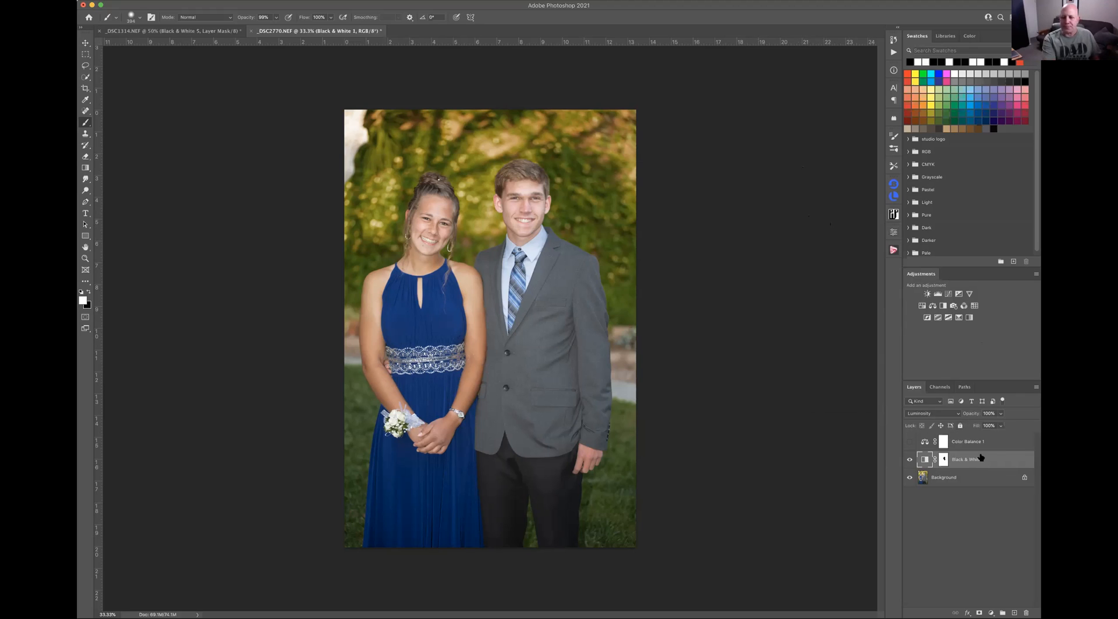
double_click(924, 459)
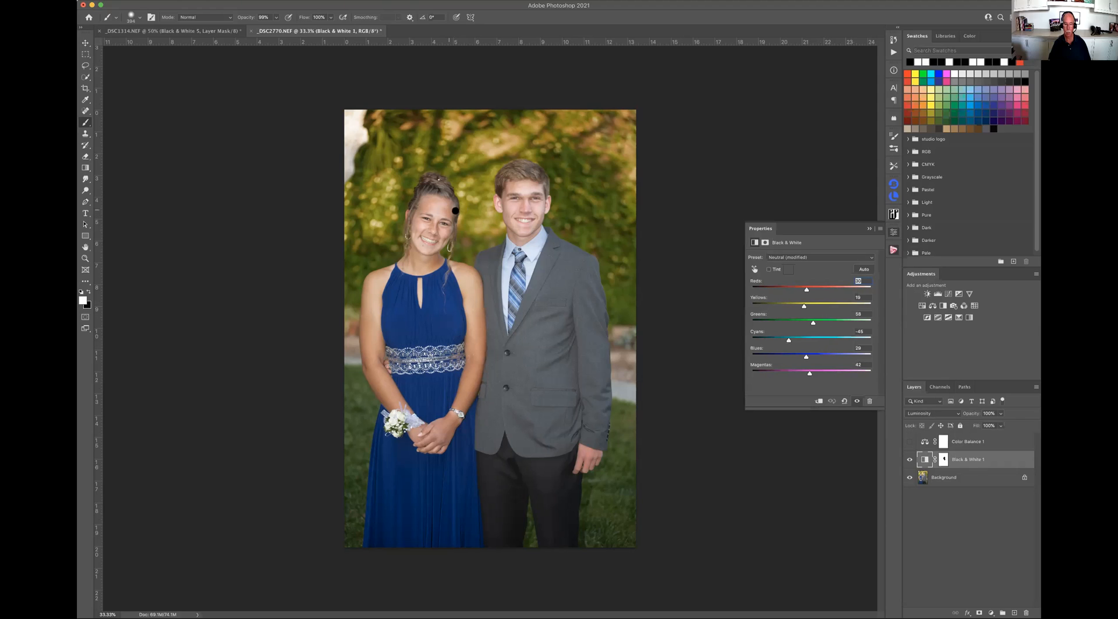
left_click(755, 269)
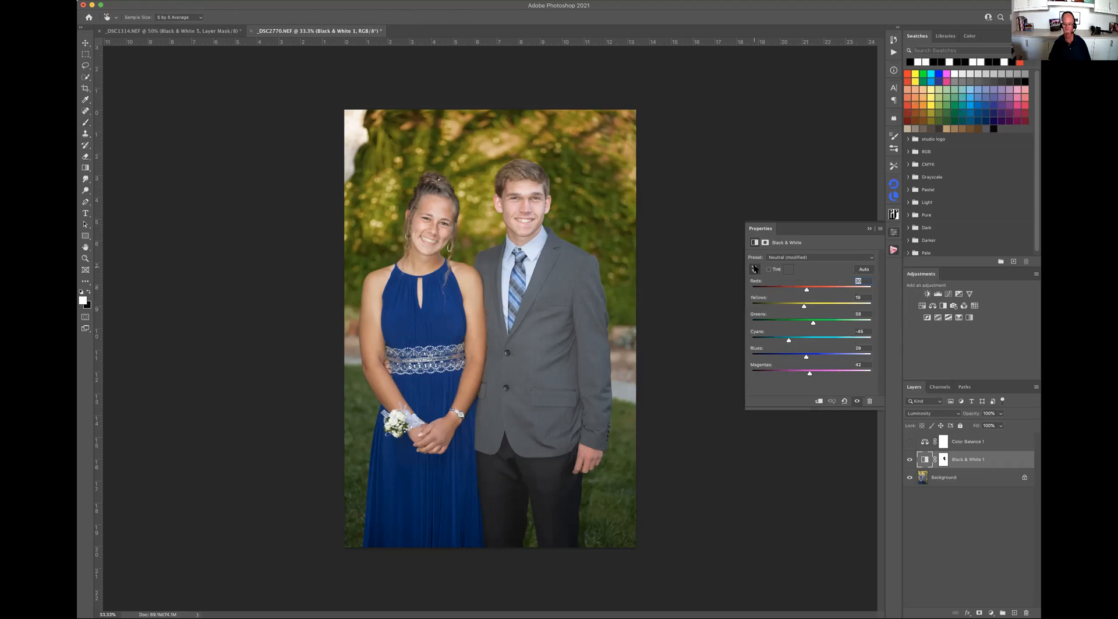